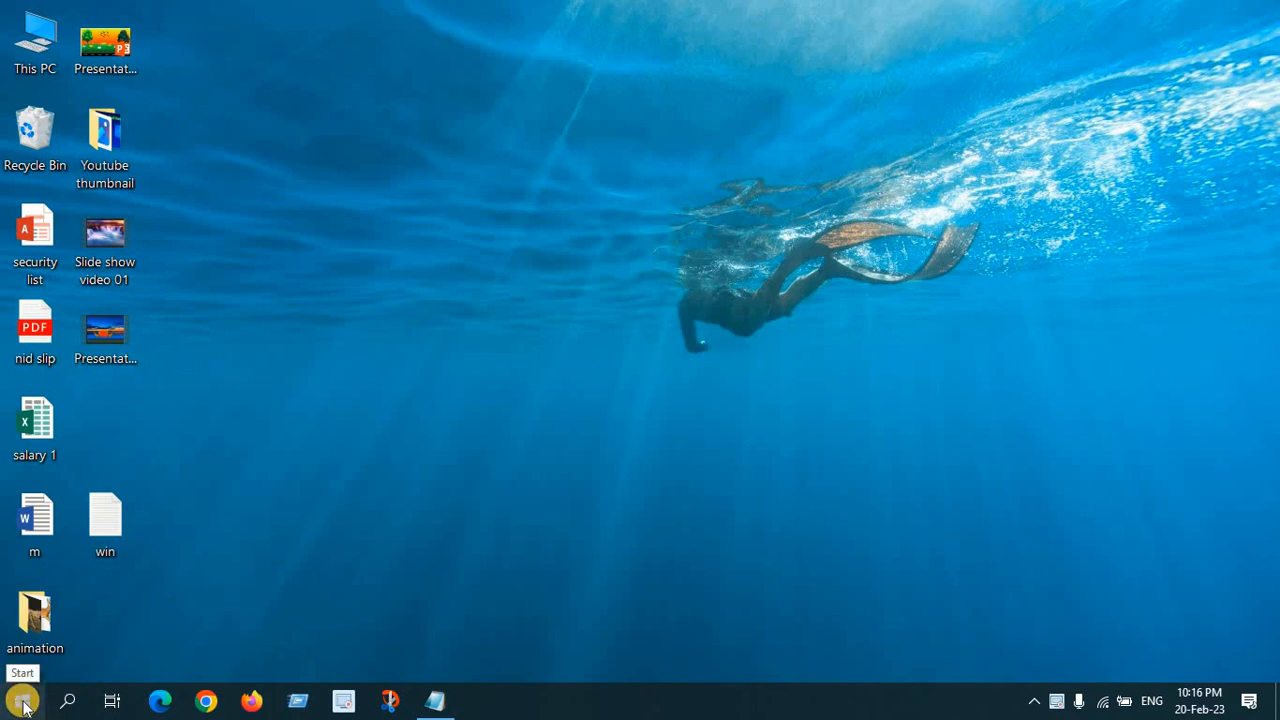
Open the video editor in the Photos app and start a new video project.
{"action": "key", "text": "super"}
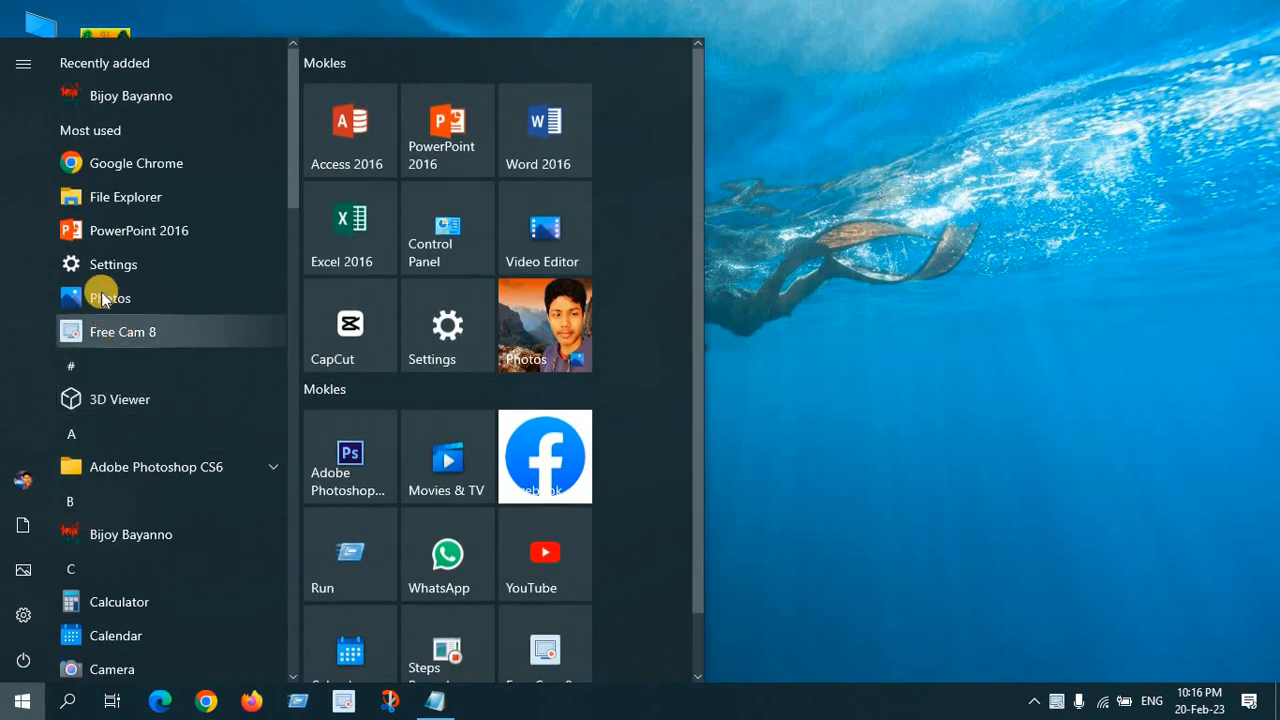
{"action": "left_click", "coordinate": [157, 308]}
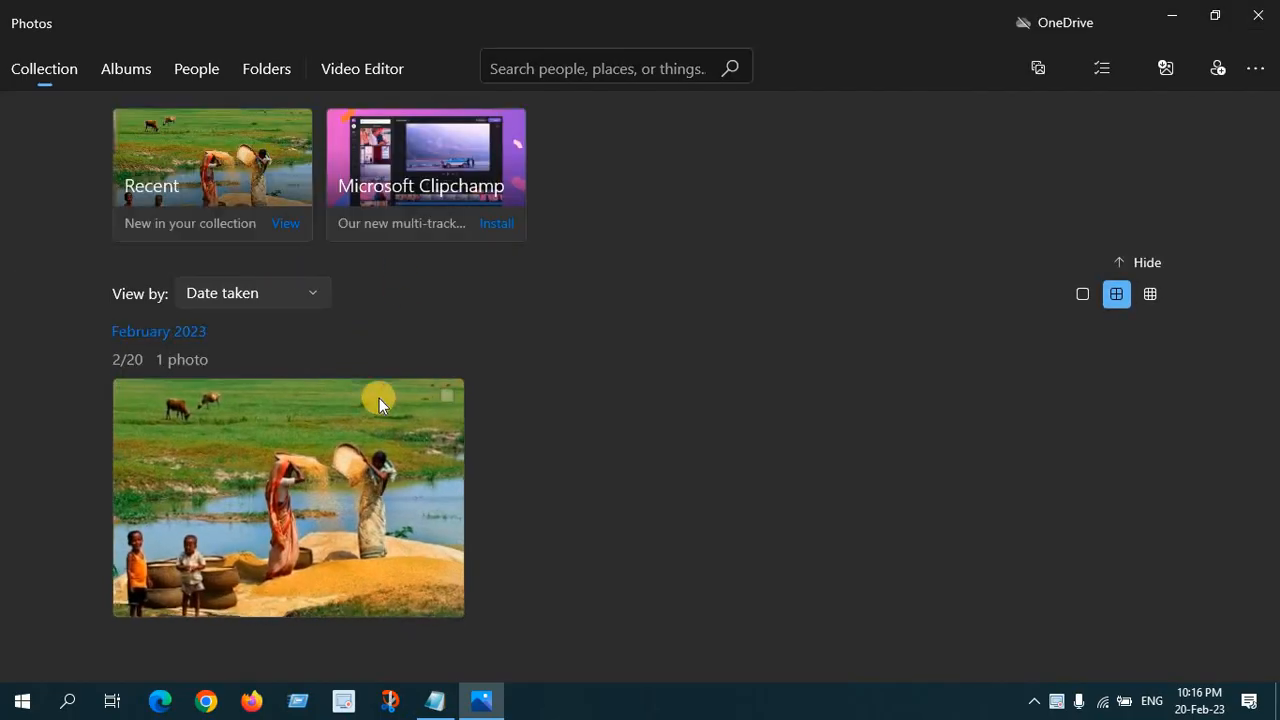
{"action": "left_click", "coordinate": [367, 70]}
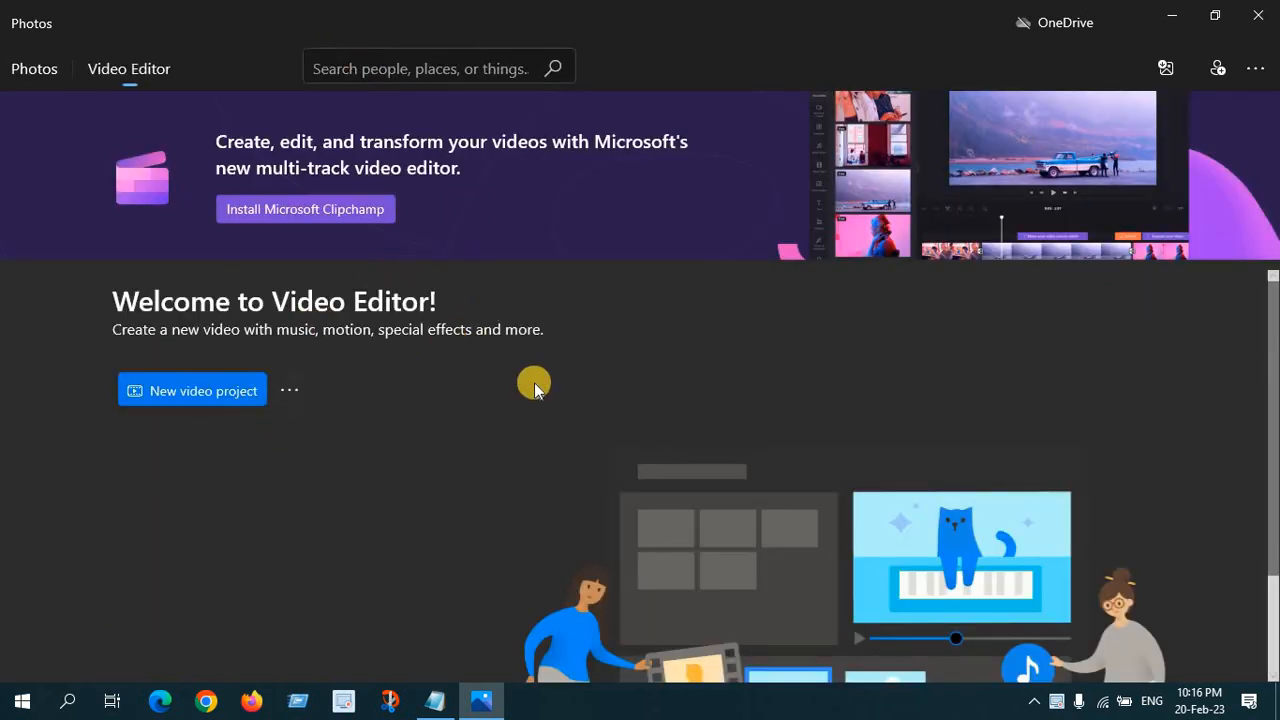
{"action": "left_click", "coordinate": [228, 393]}
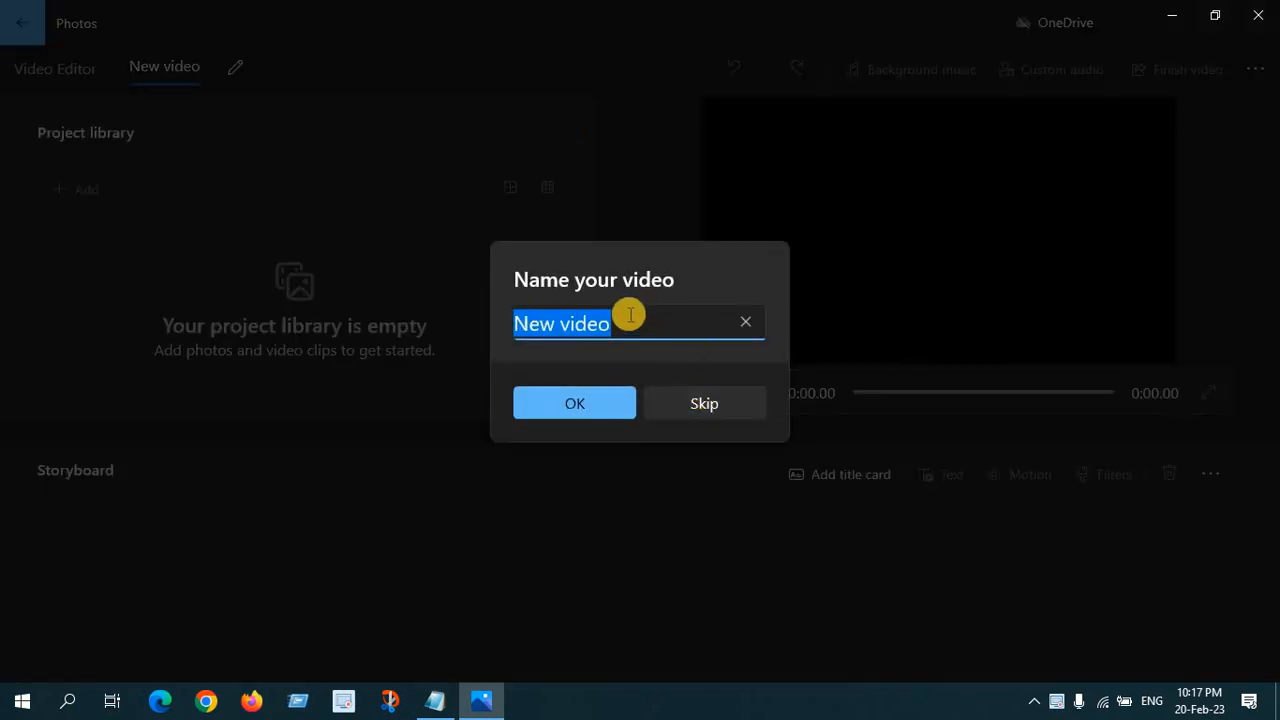
Name the new video project "Dhaka Tour" and confirm the name.
{"action": "left_click", "coordinate": [648, 334]}
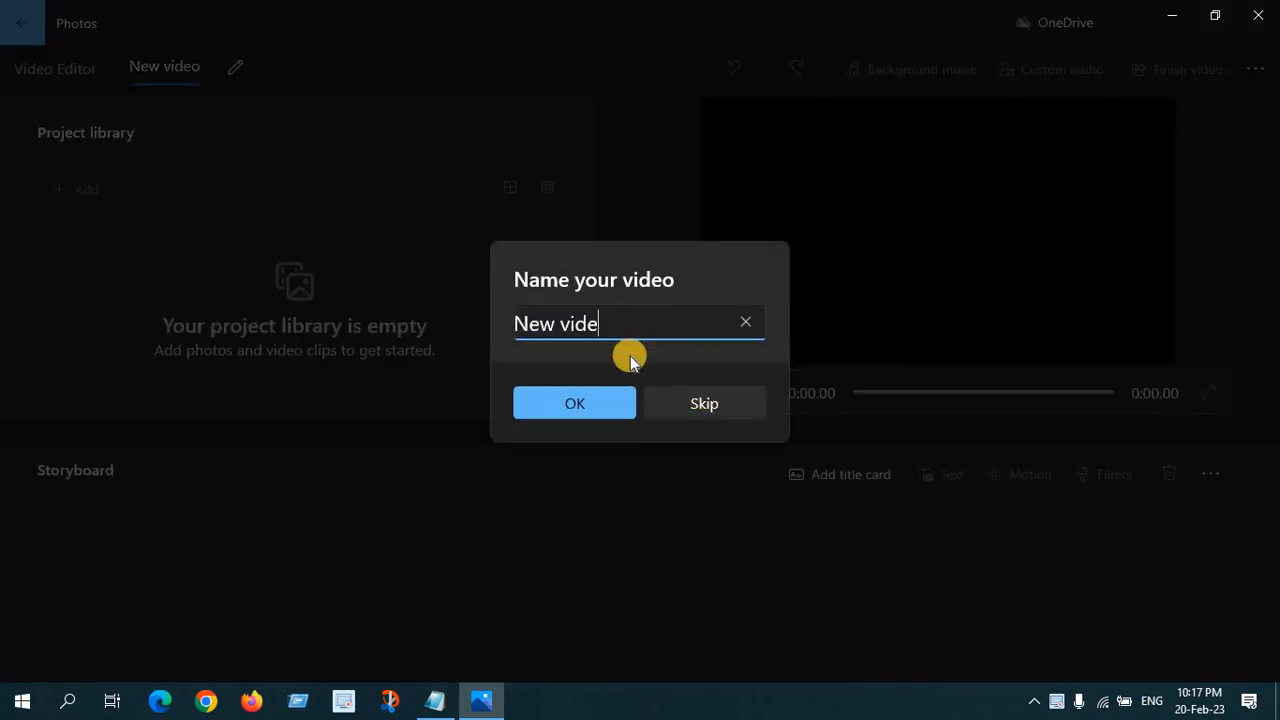
{"action": "key", "text": "BackSpace"}
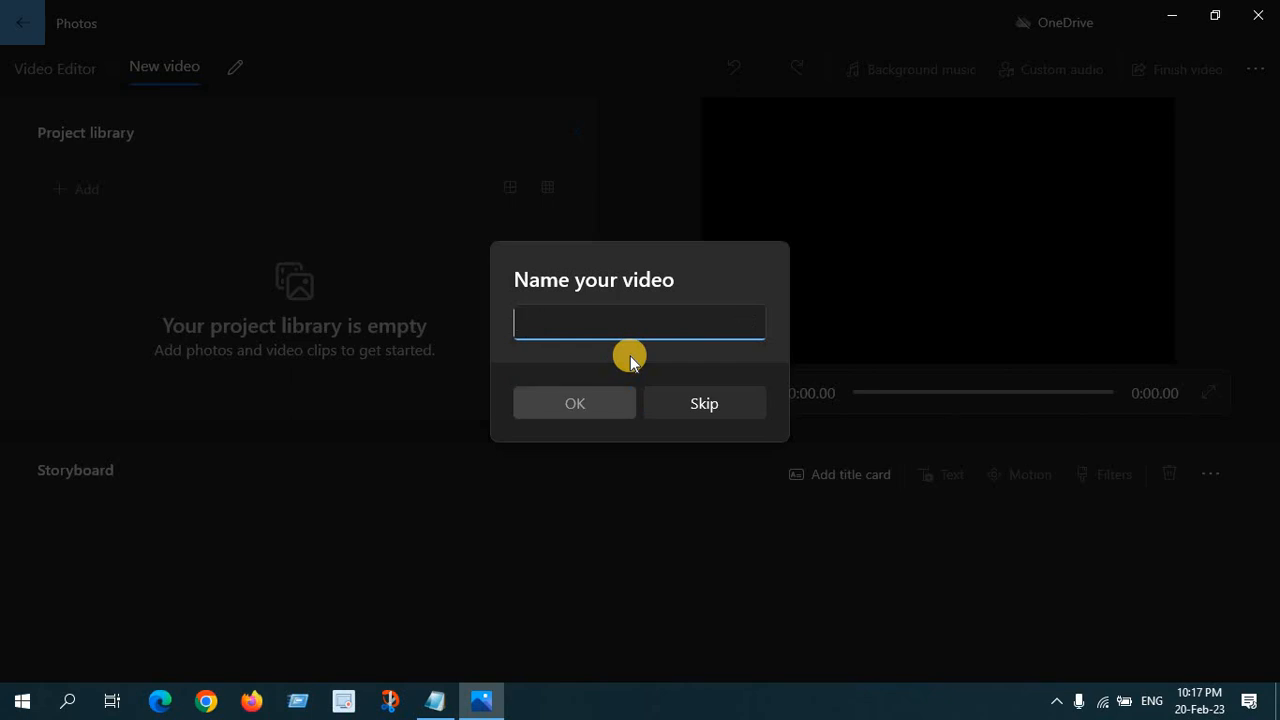
{"action": "type", "text": "D"}
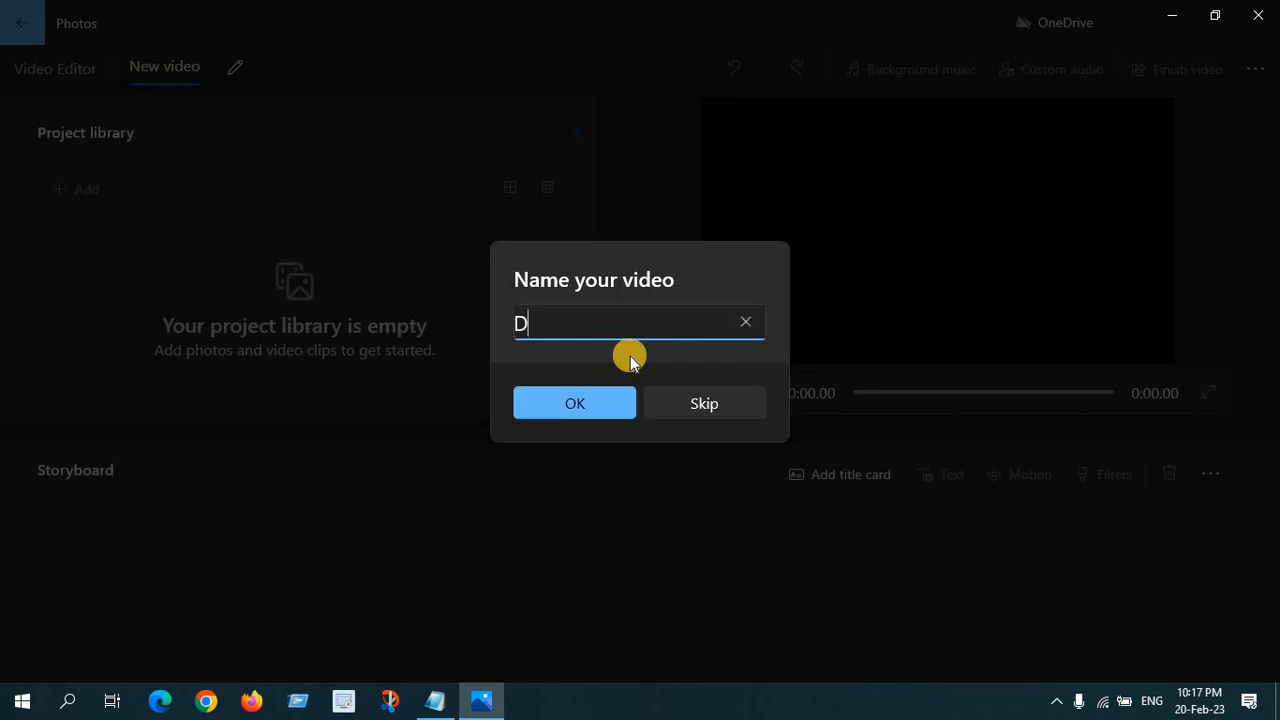
{"action": "type", "text": "haka "}
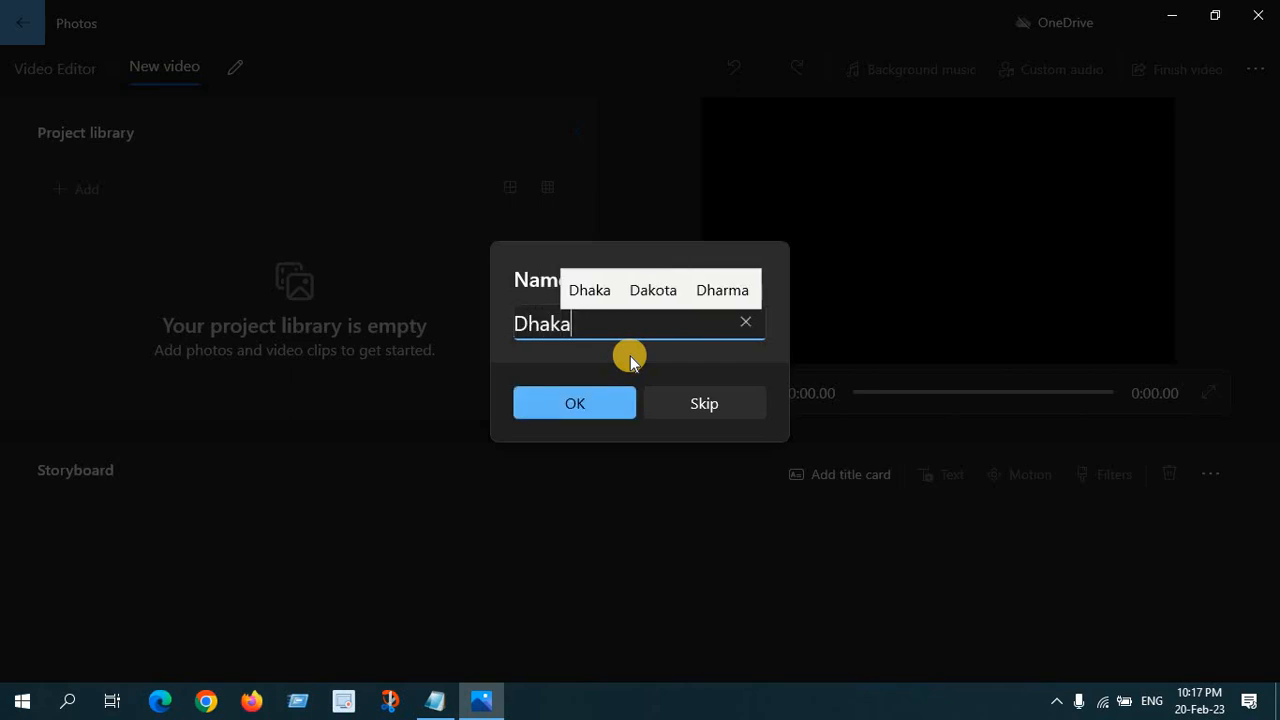
{"action": "type", "text": "T"}
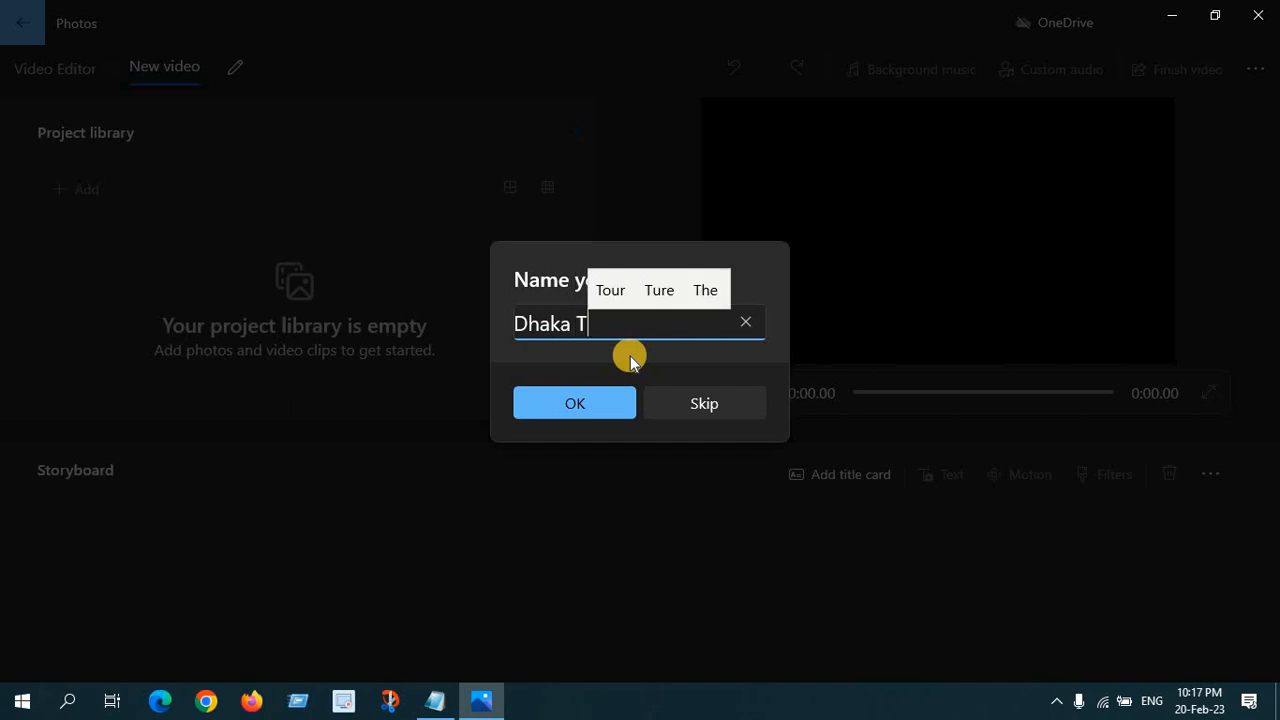
{"action": "type", "text": "ou"}
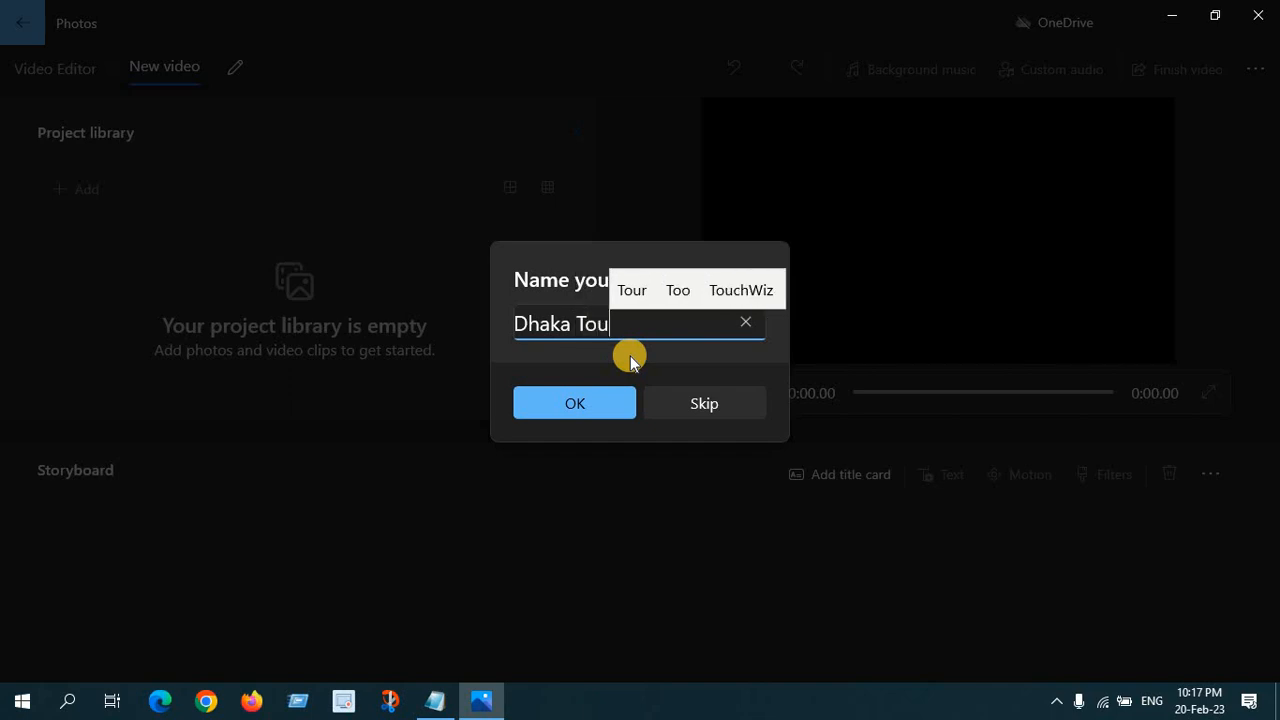
{"action": "type", "text": "r"}
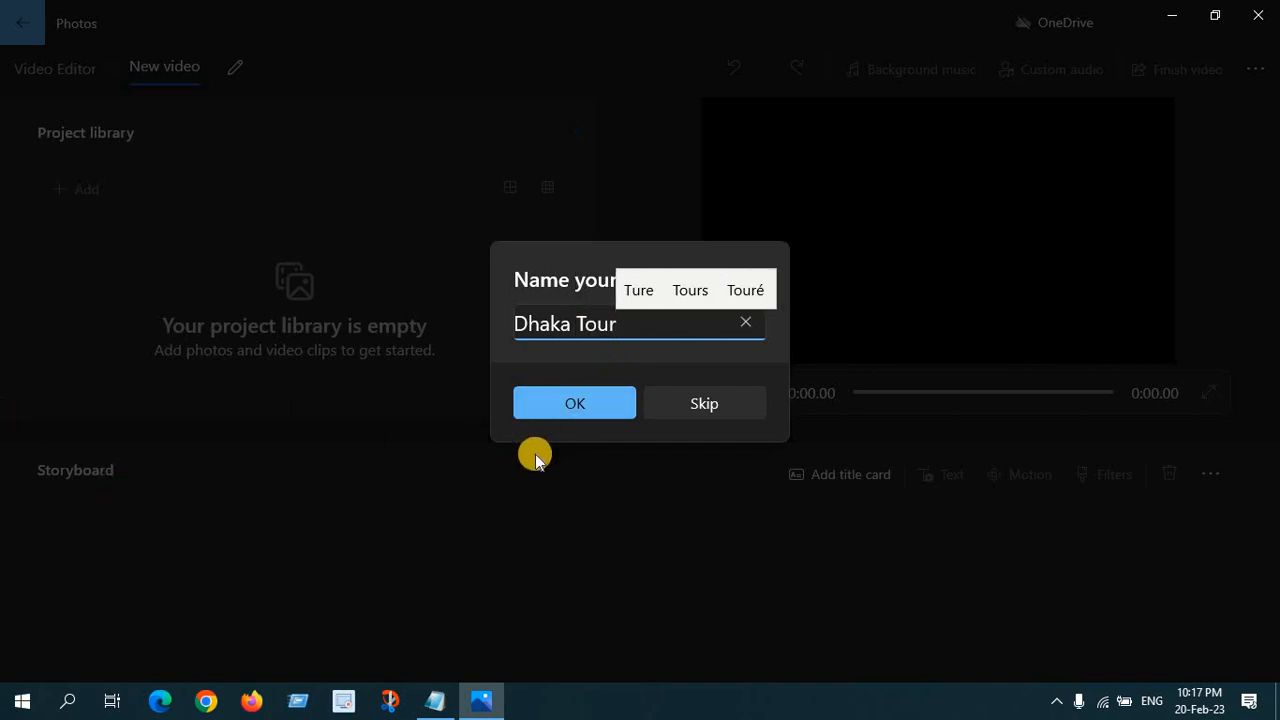
{"action": "left_click", "coordinate": [575, 403]}
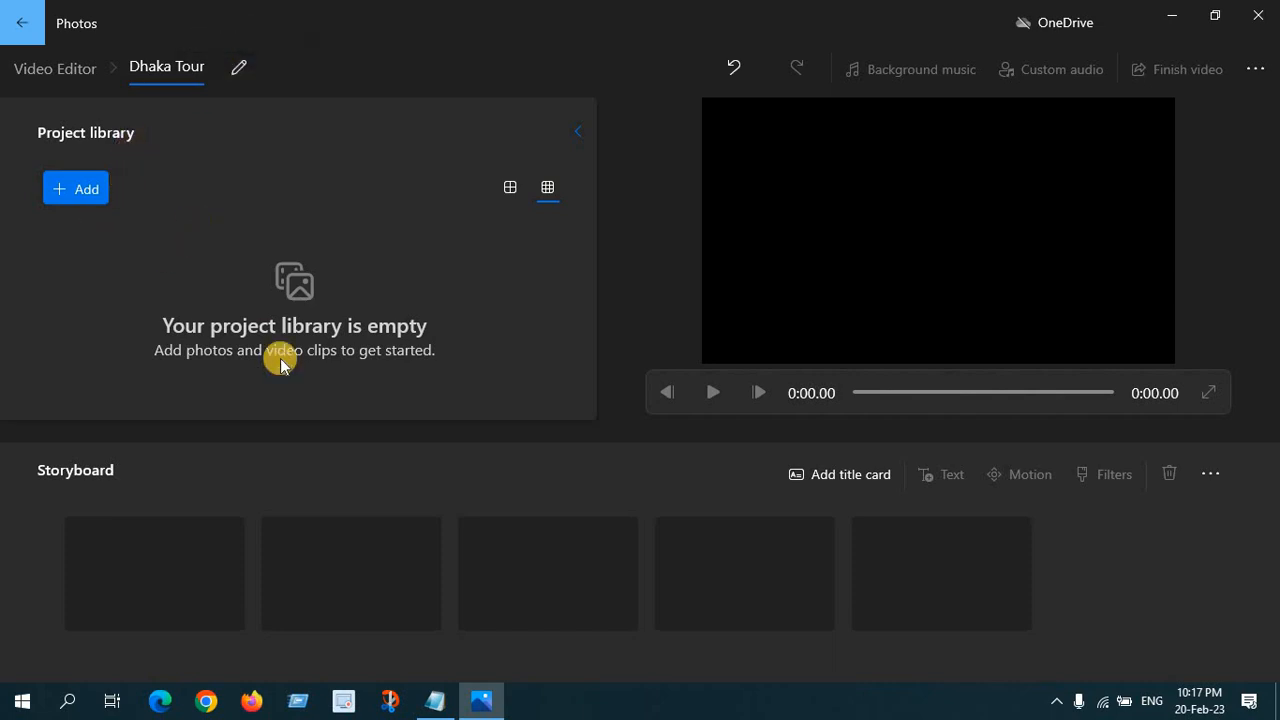
Import all eight pictures from the Video Projects folder on this PC into the project library.
{"action": "left_click", "coordinate": [82, 192]}
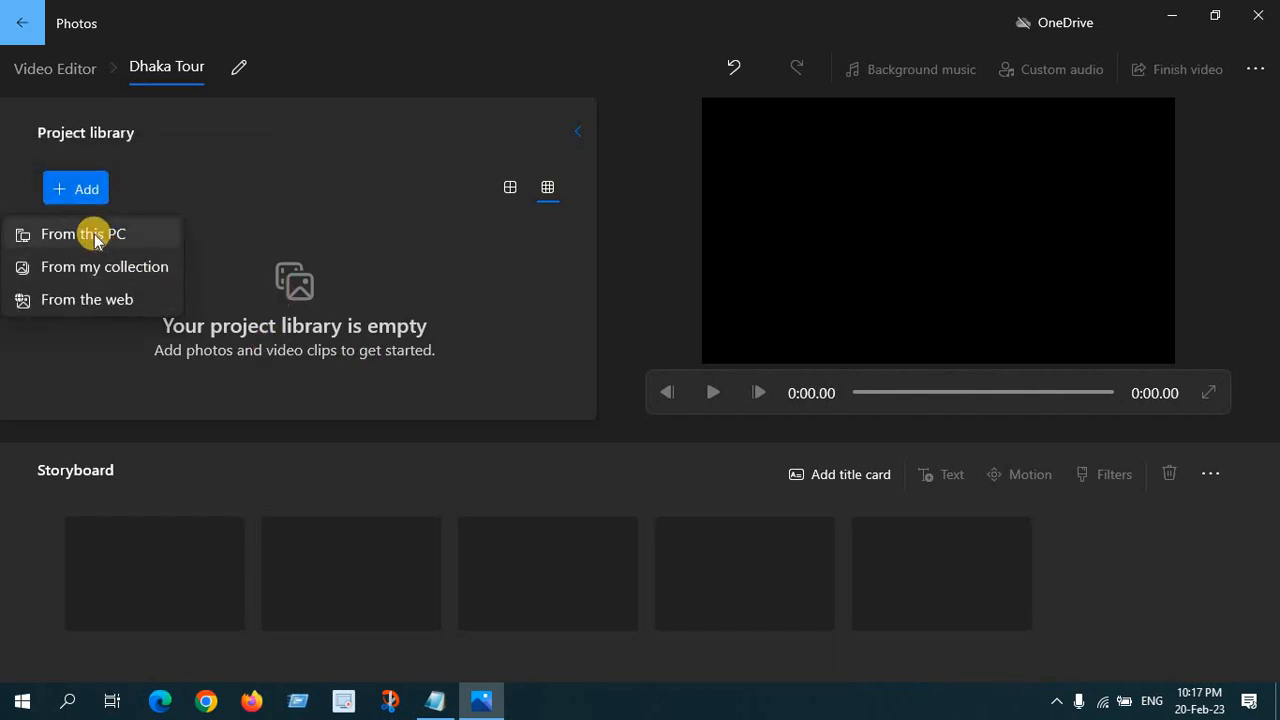
{"action": "left_click", "coordinate": [84, 236]}
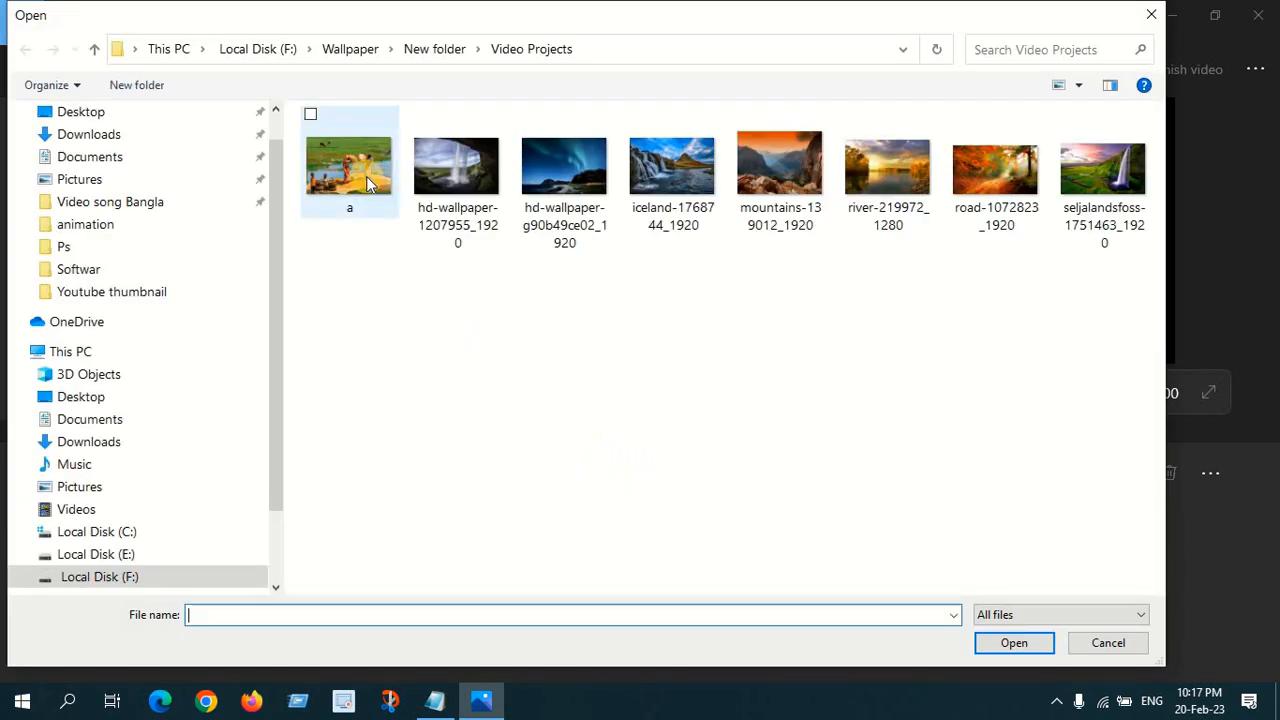
{"action": "left_click", "coordinate": [366, 176]}
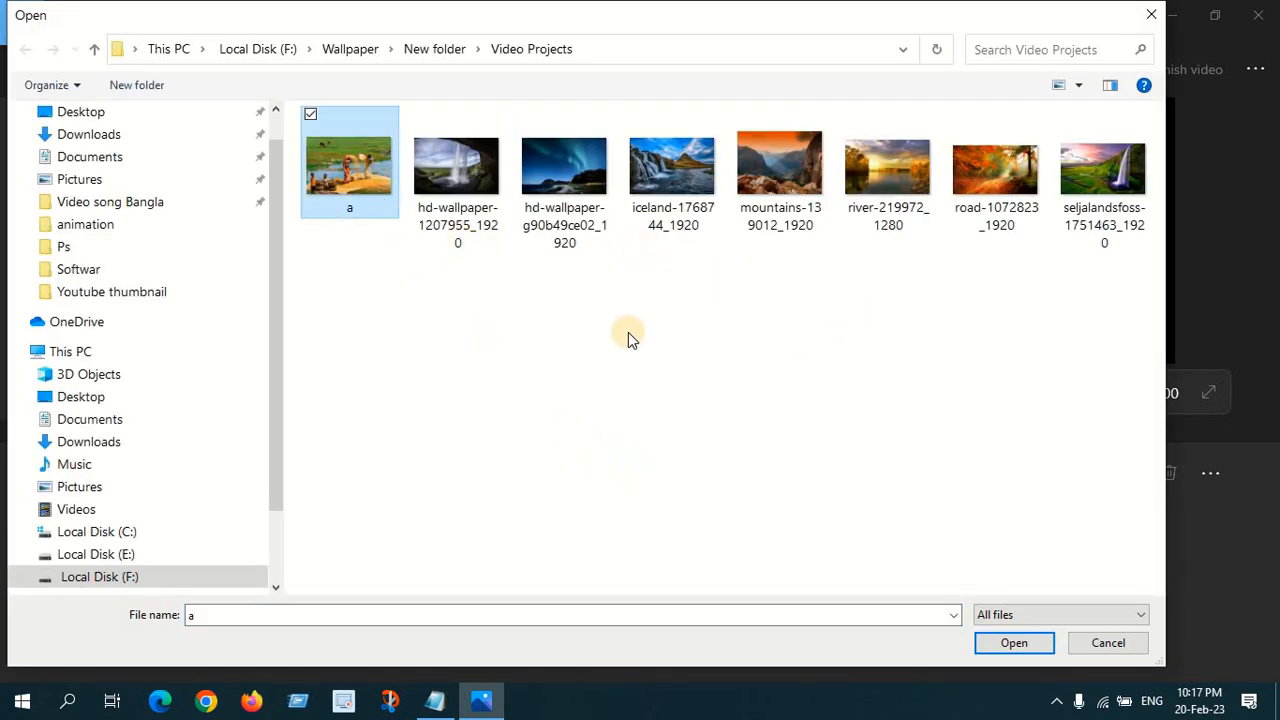
{"action": "key", "text": "ctrl+a"}
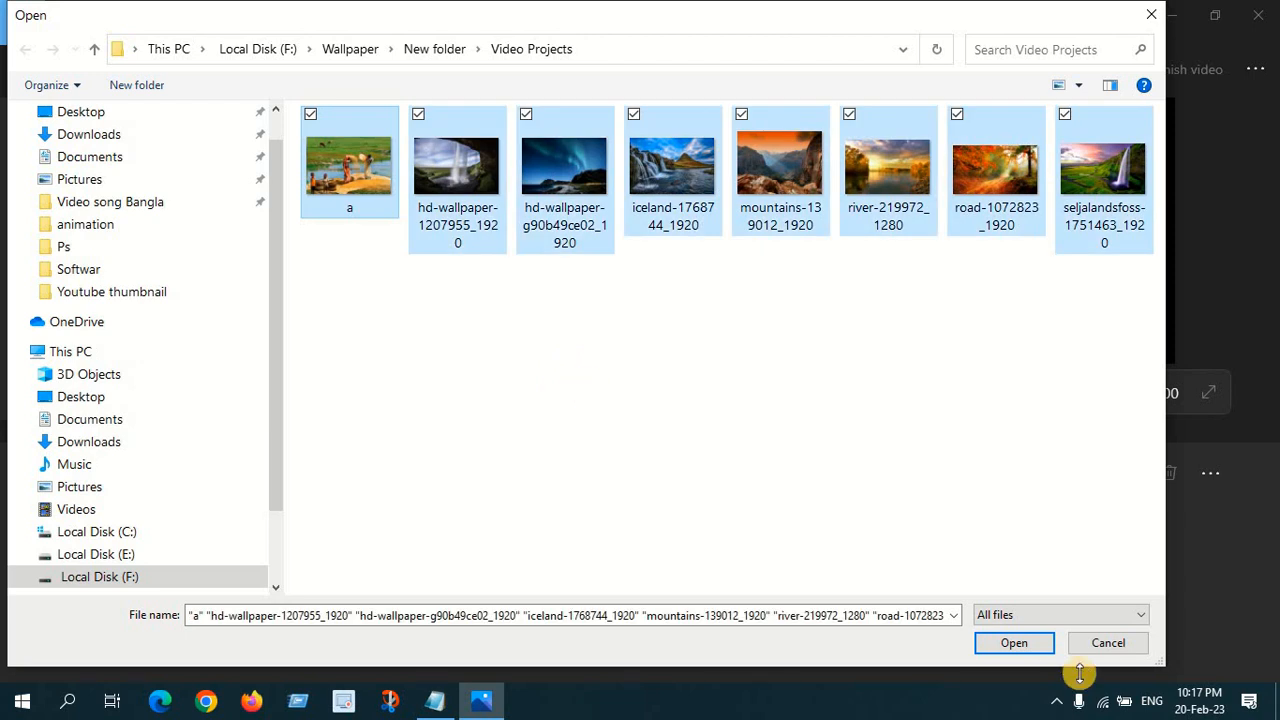
{"action": "left_click", "coordinate": [1016, 643]}
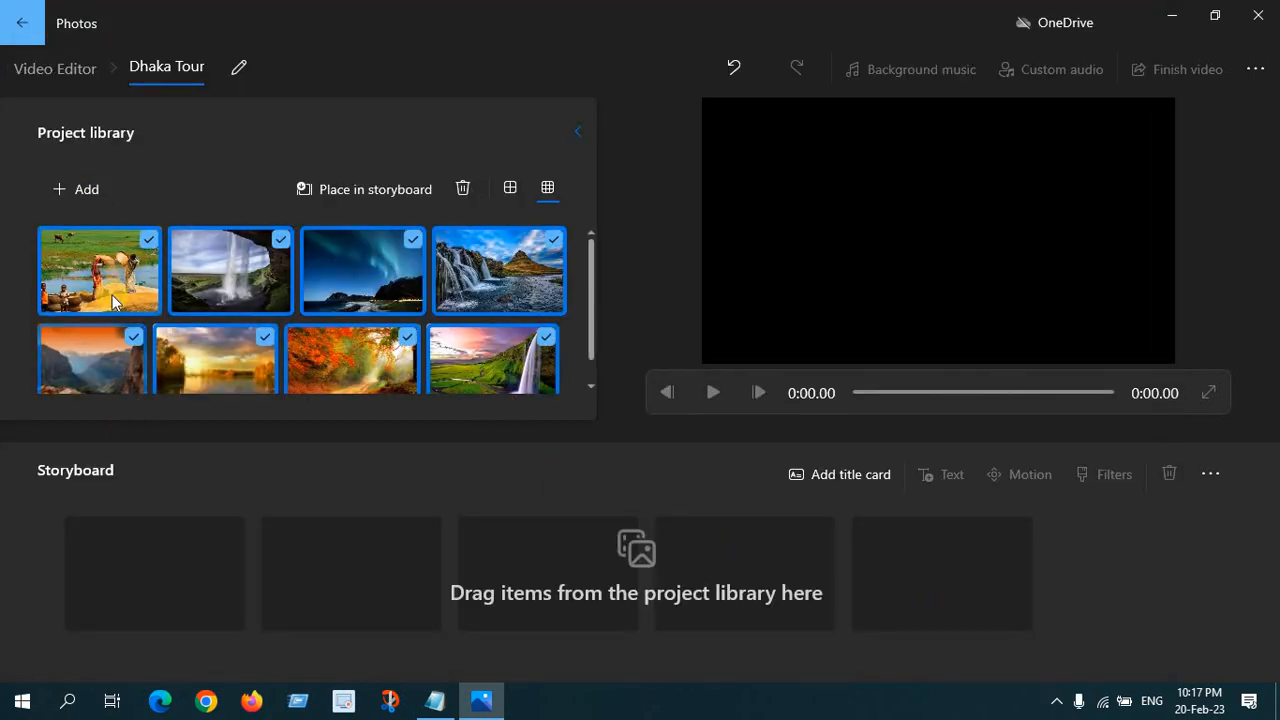
Place all the selected library pictures in the storyboard and look through their order.
{"action": "left_click_drag", "start_coordinate": [105, 280], "coordinate": [199, 606]}
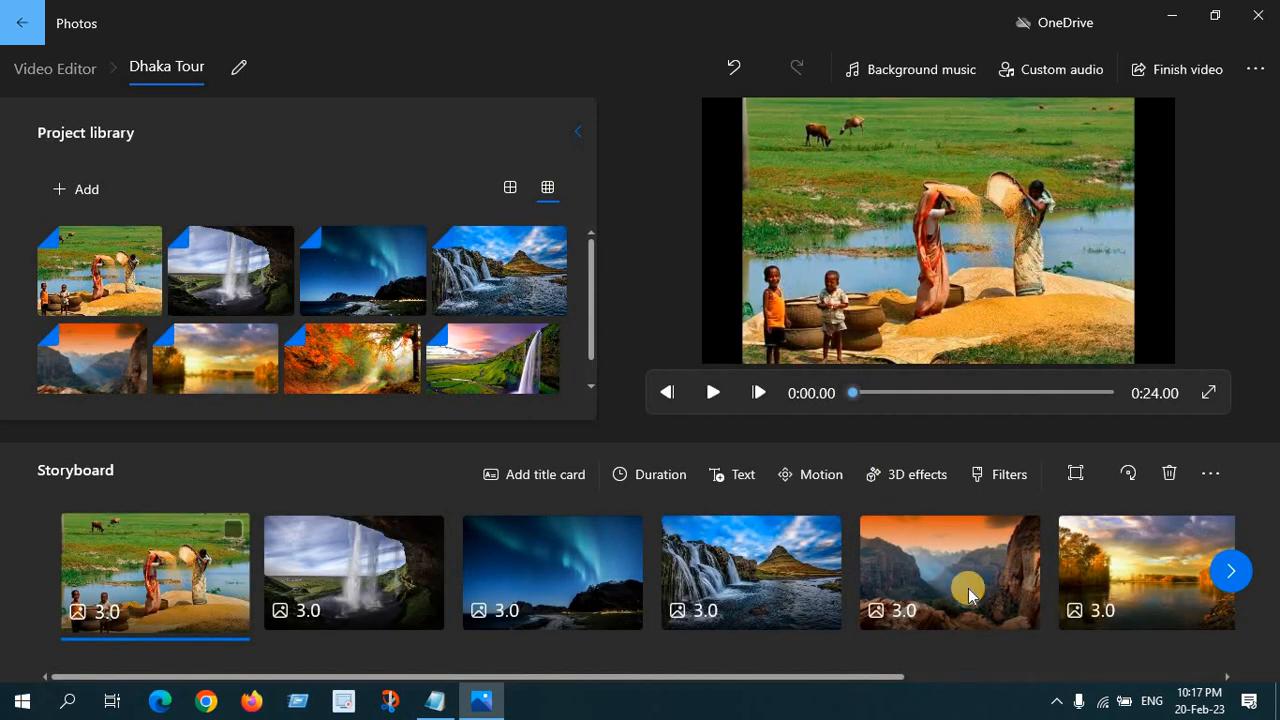
{"action": "scroll", "coordinate": [894, 609], "scroll_direction": "down", "scroll_amount": 3}
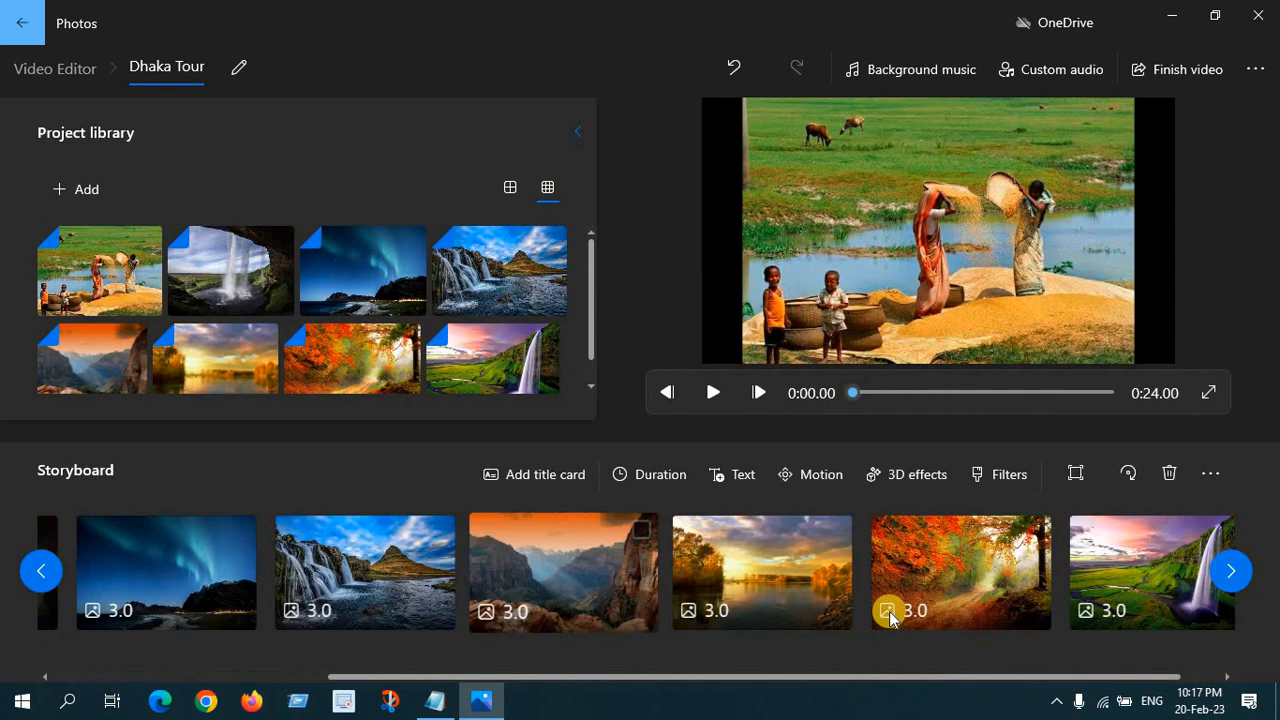
{"action": "scroll", "coordinate": [900, 618], "scroll_direction": "up", "scroll_amount": 3}
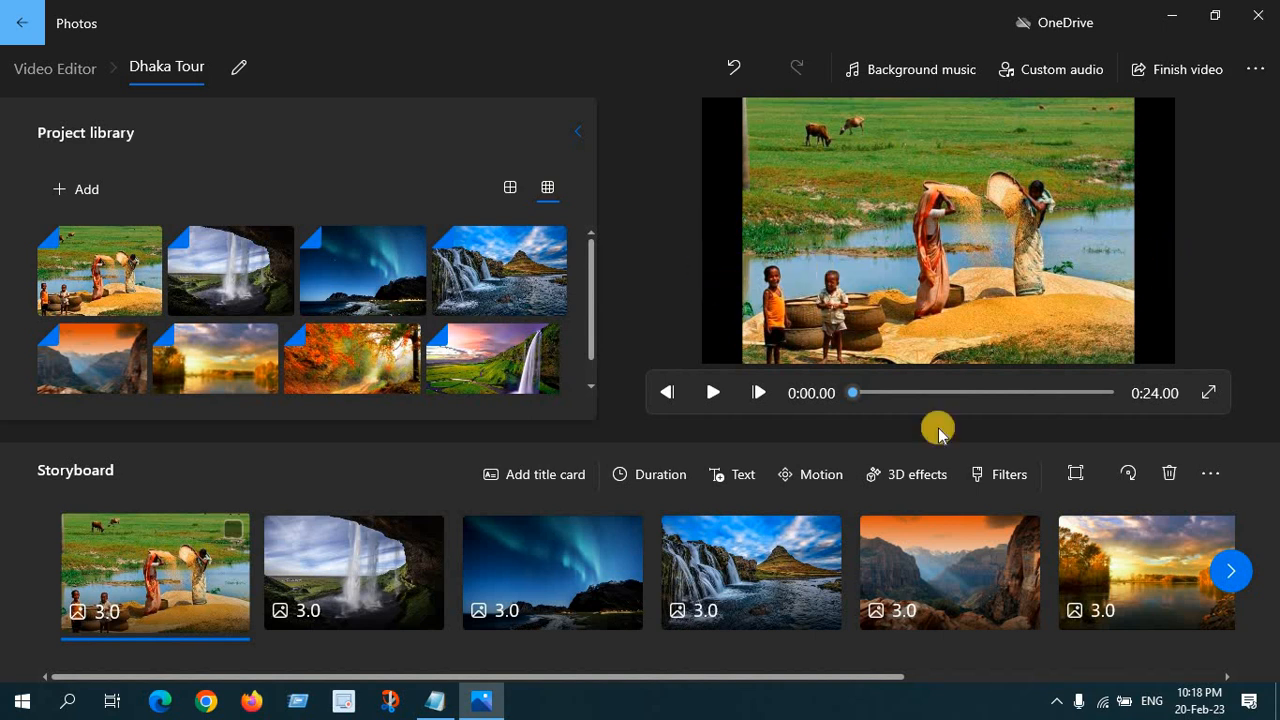
Remove the black bars from the first two storyboard photos, the grain harvest scene and the cave waterfall.
{"action": "left_click", "coordinate": [1078, 476]}
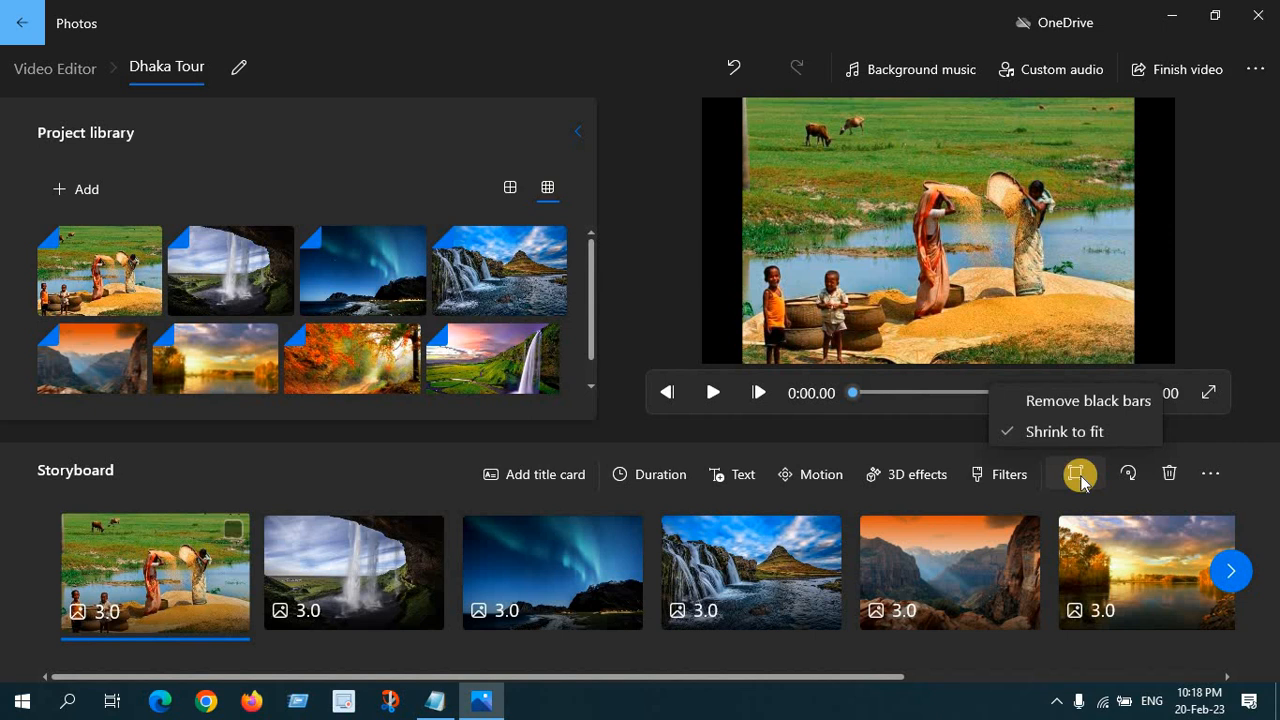
{"action": "left_click", "coordinate": [1088, 398]}
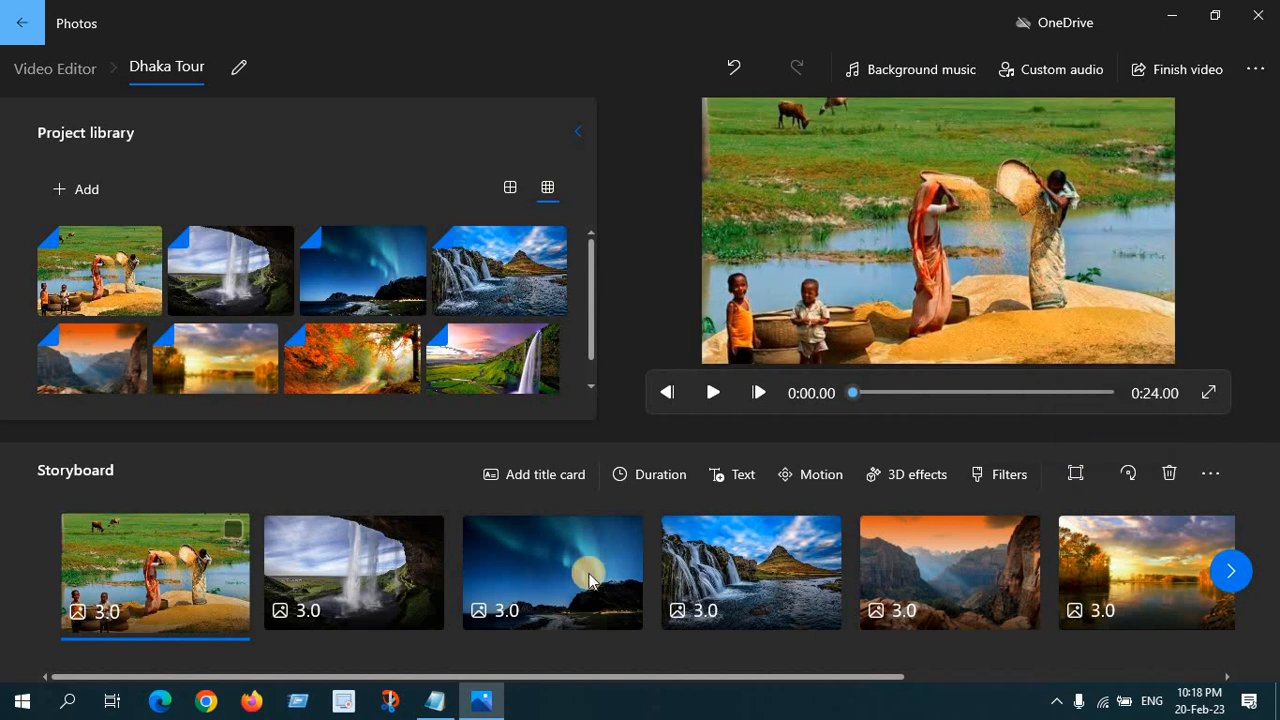
{"action": "left_click", "coordinate": [382, 558]}
{"action": "left_click", "coordinate": [1080, 474]}
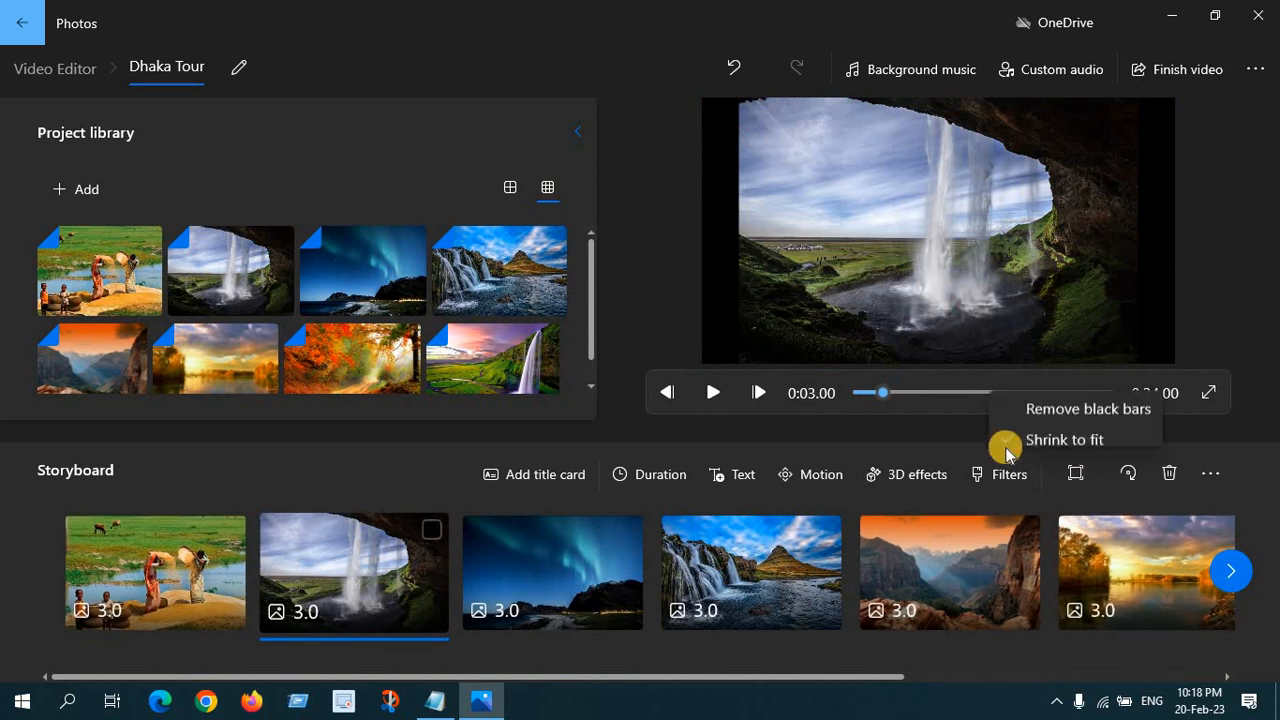
{"action": "left_click", "coordinate": [1034, 396]}
Remove the black bars from the sunset river and autumn road photos in the storyboard.
{"action": "left_click", "coordinate": [1120, 590]}
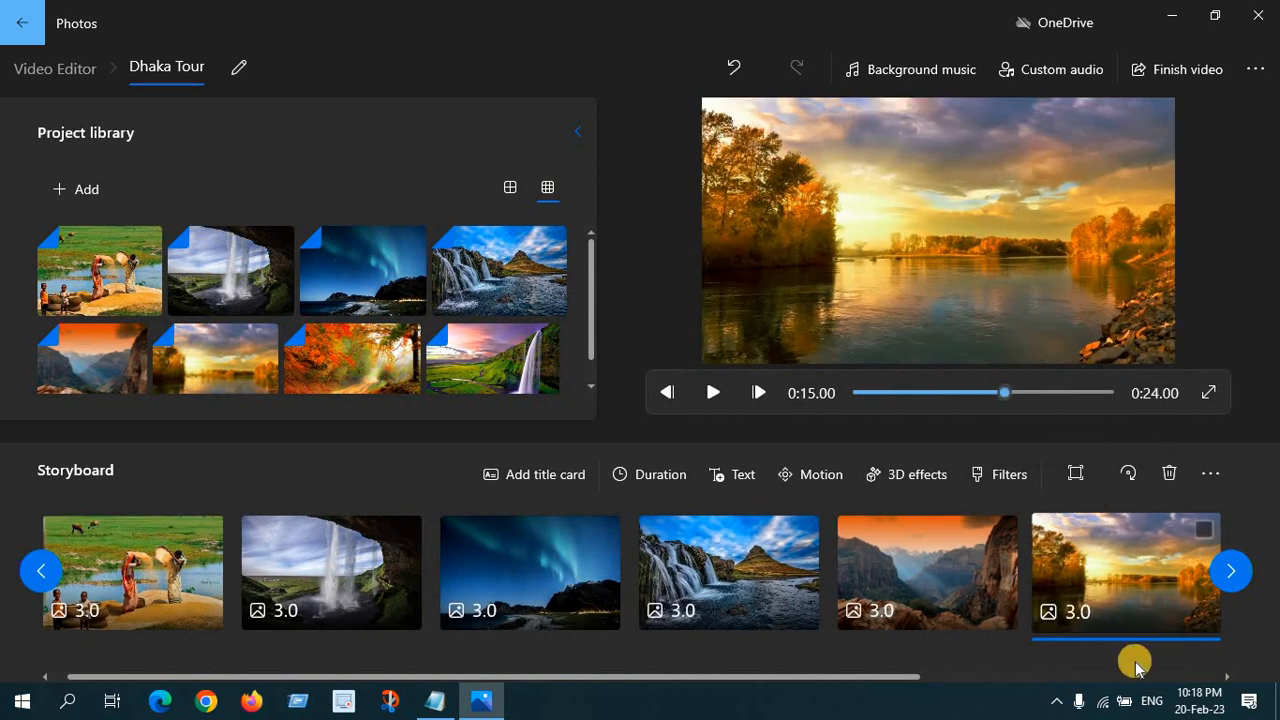
{"action": "left_click", "coordinate": [1230, 572]}
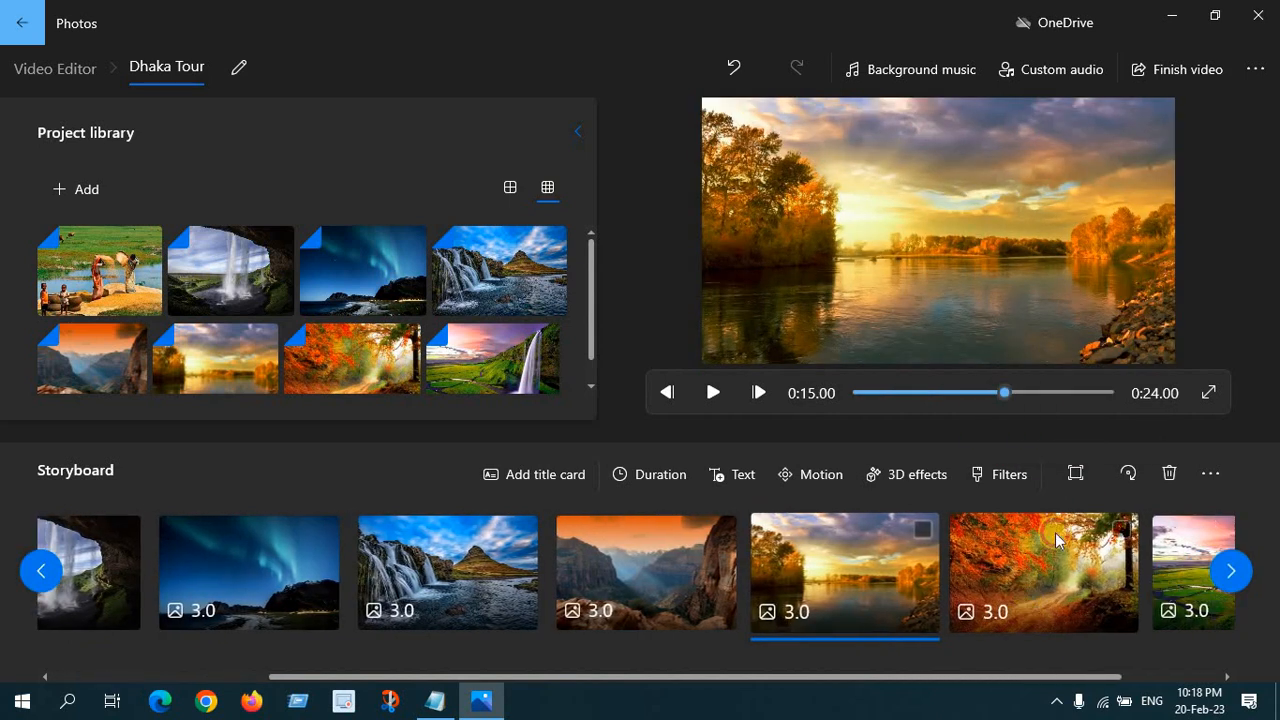
{"action": "left_click", "coordinate": [1063, 600]}
{"action": "left_click", "coordinate": [1075, 473]}
{"action": "left_click", "coordinate": [1105, 432]}
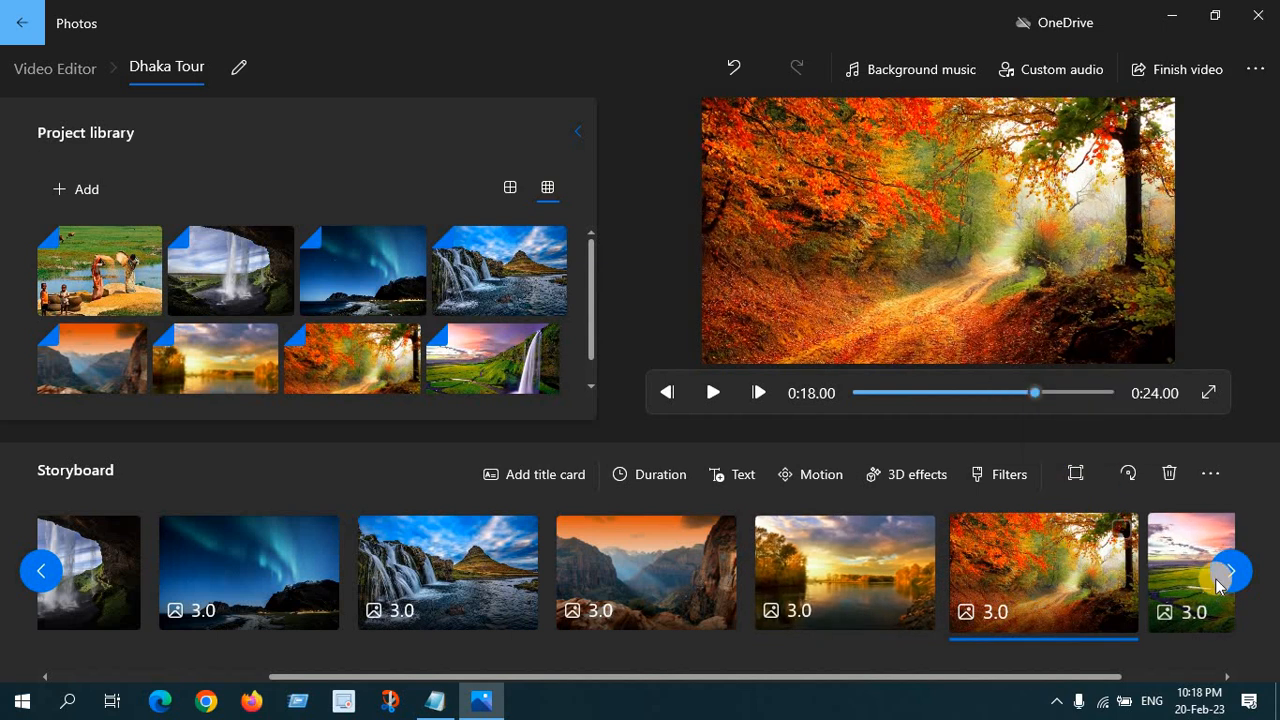
Remove the black bars from the last storyboard photo, the waterfall over the green valley.
{"action": "left_click", "coordinate": [1230, 571]}
{"action": "left_click", "coordinate": [1113, 596]}
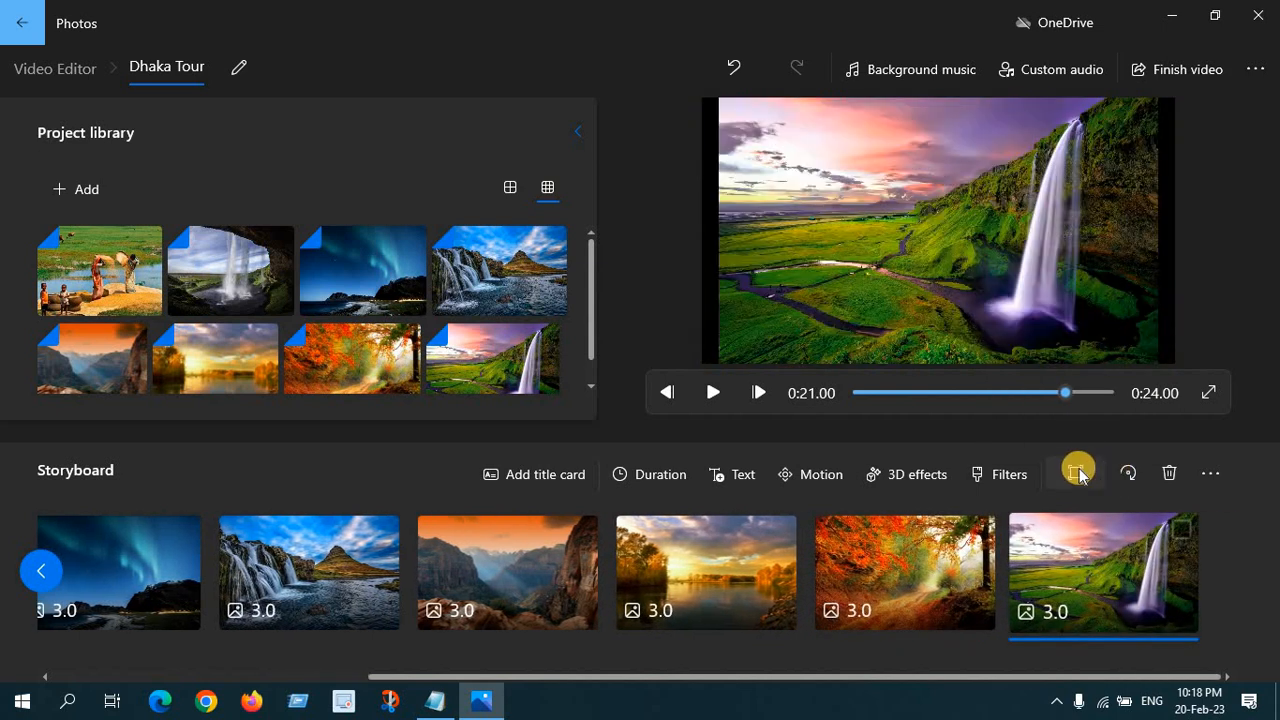
{"action": "left_click", "coordinate": [1075, 472]}
{"action": "left_click", "coordinate": [1069, 400]}
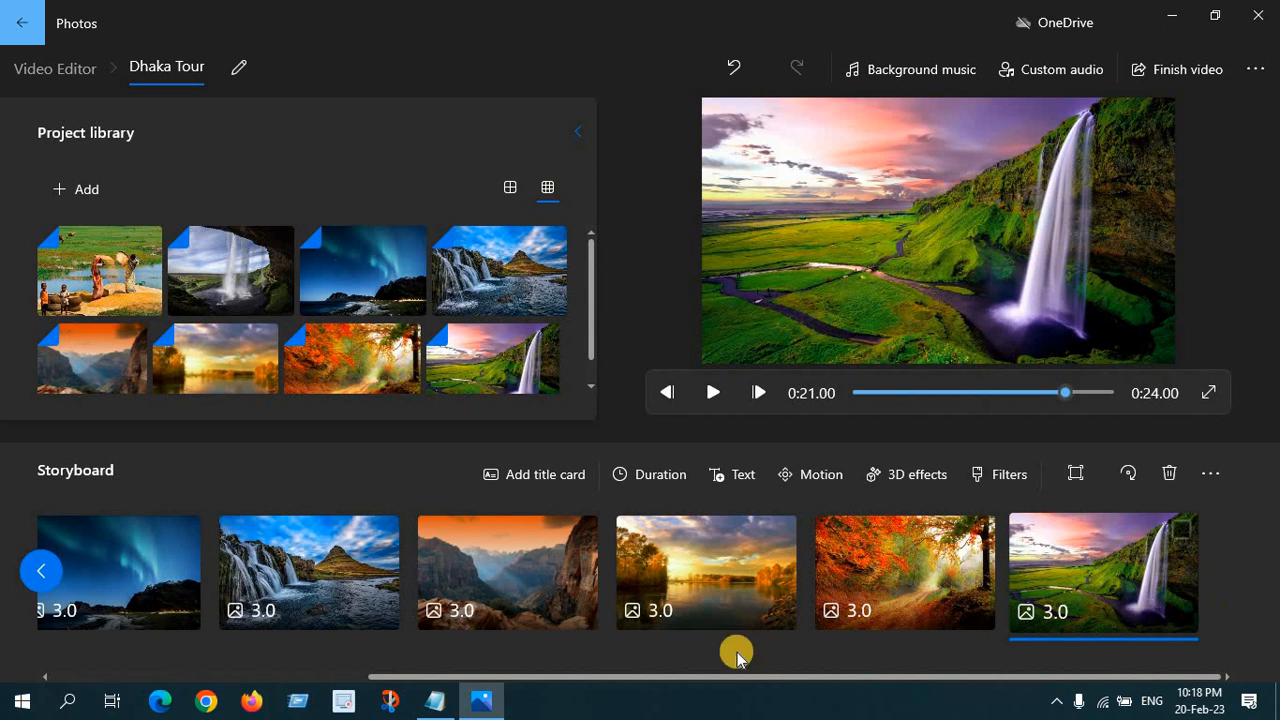
Apply the Zoom in center motion to the grain harvest photo at the start of the storyboard.
{"action": "left_click", "coordinate": [40, 570]}
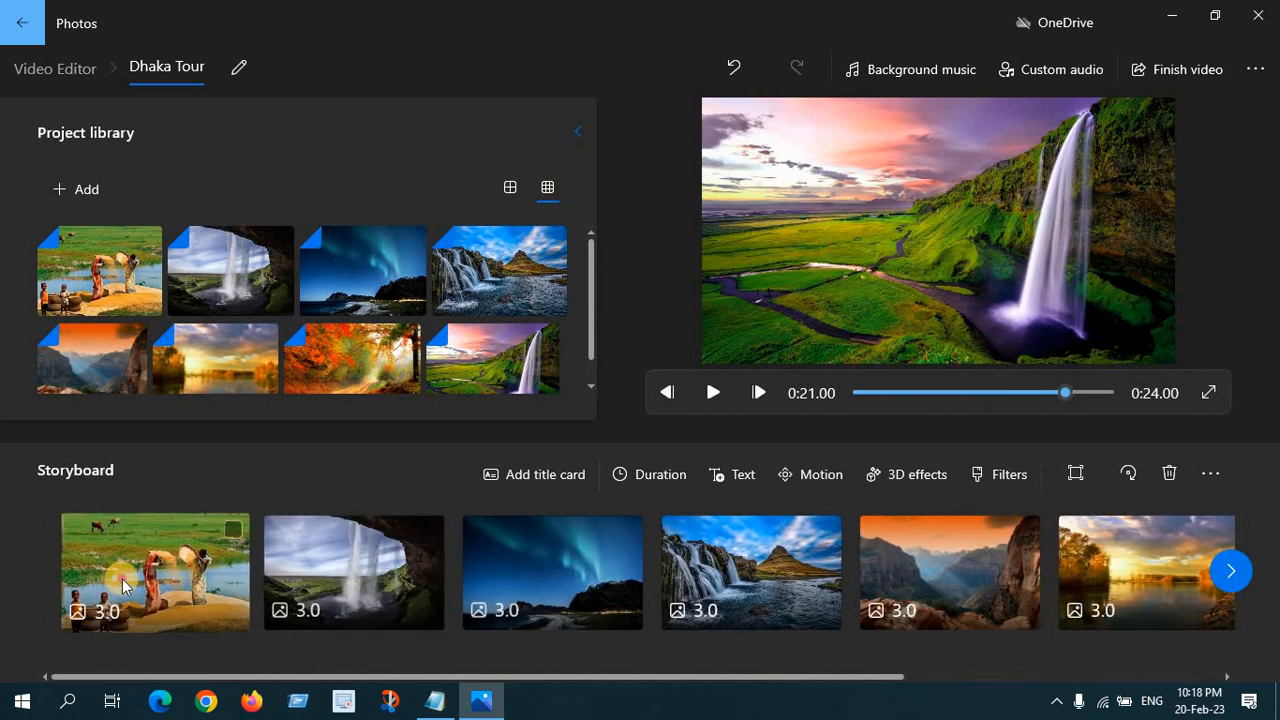
{"action": "left_click", "coordinate": [126, 580]}
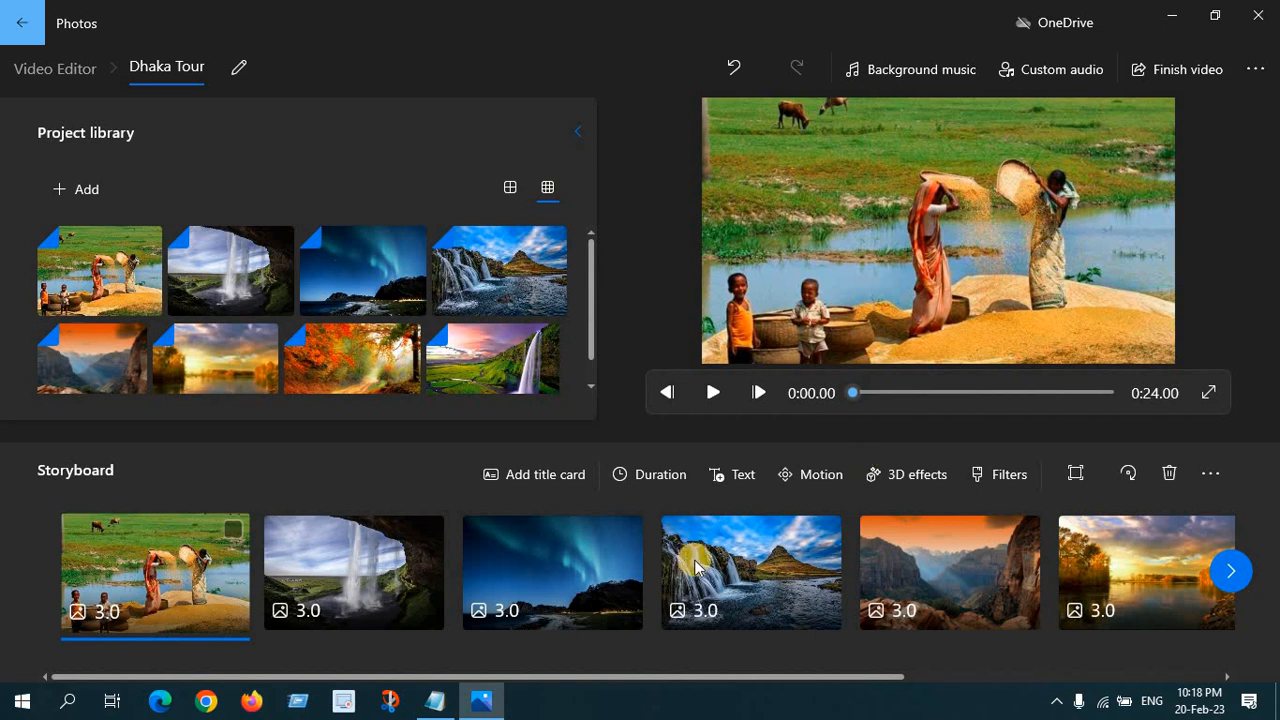
{"action": "left_click", "coordinate": [822, 474]}
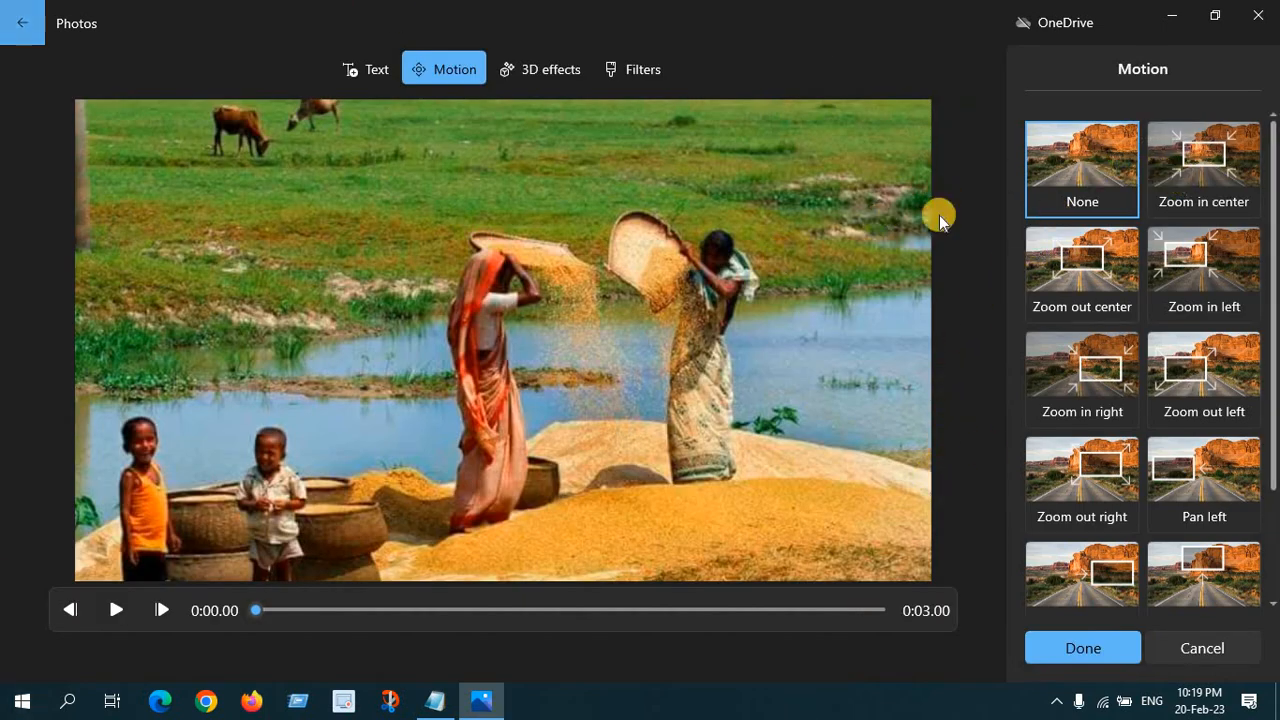
{"action": "left_click", "coordinate": [1205, 175]}
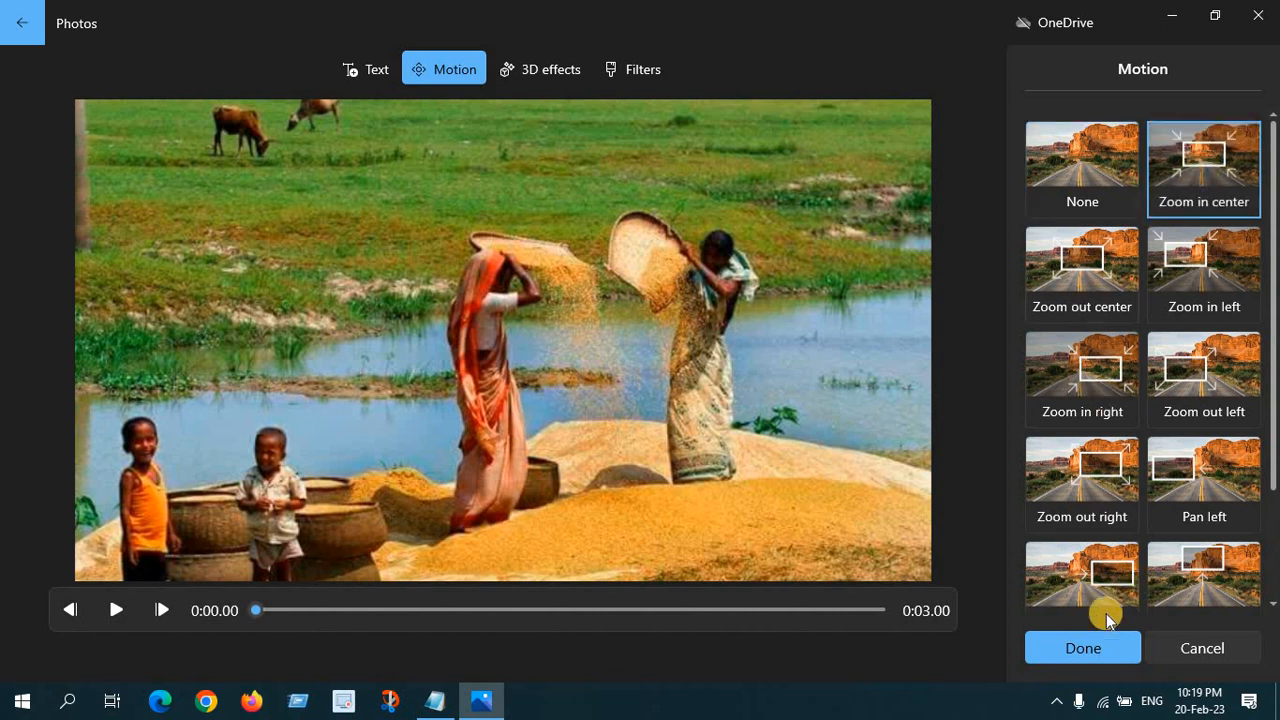
{"action": "left_click", "coordinate": [1088, 650]}
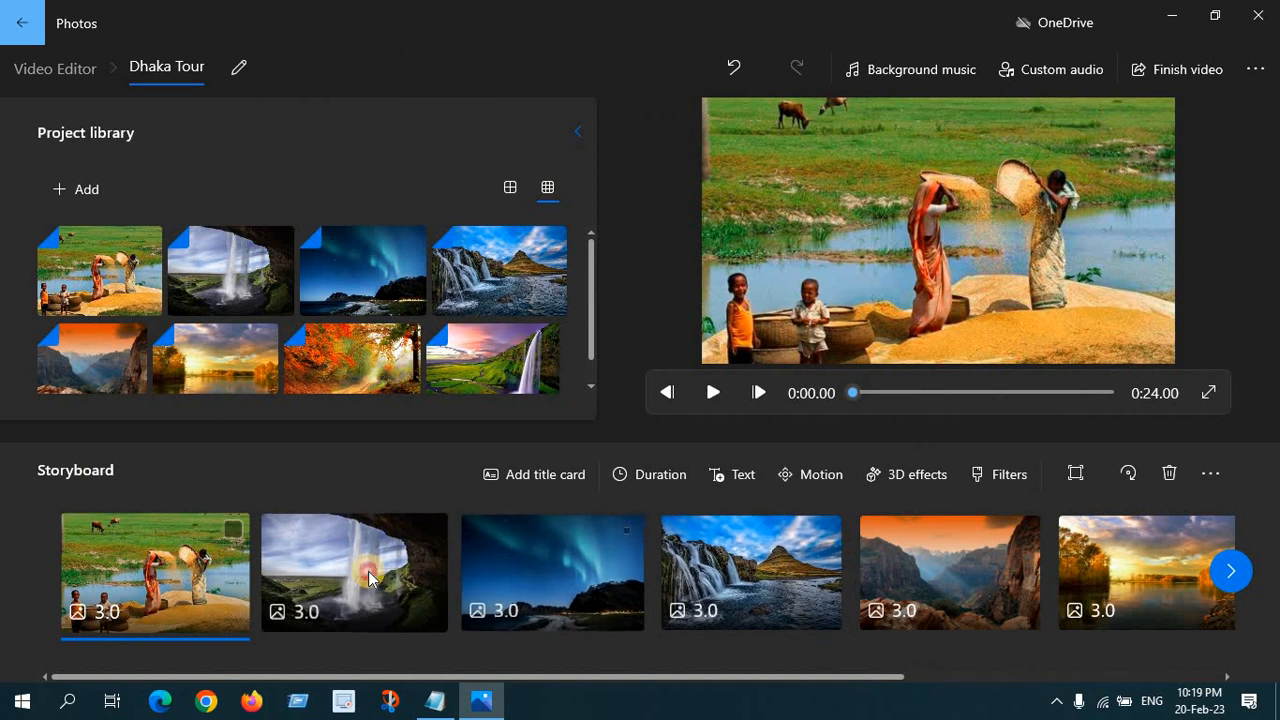
Apply the Zoom out center motion to the cave waterfall photo, second in the storyboard.
{"action": "left_click", "coordinate": [368, 568]}
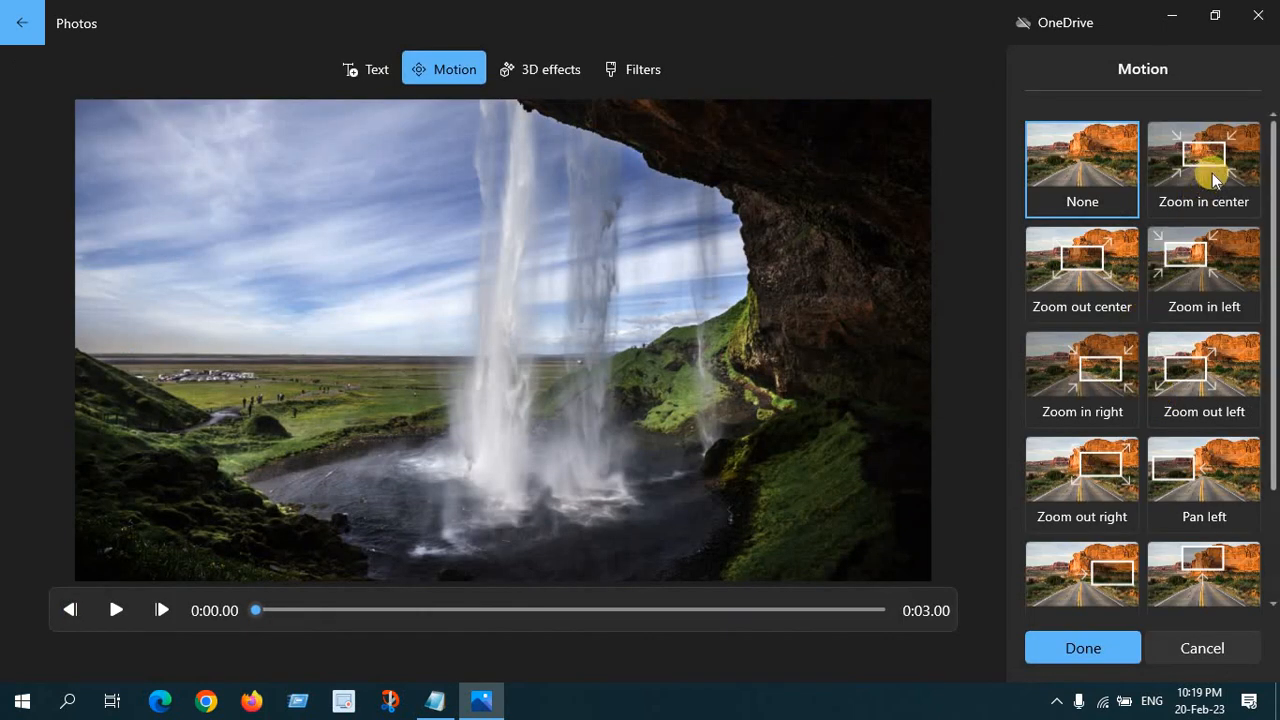
{"action": "left_click", "coordinate": [1070, 258]}
{"action": "left_click", "coordinate": [1075, 650]}
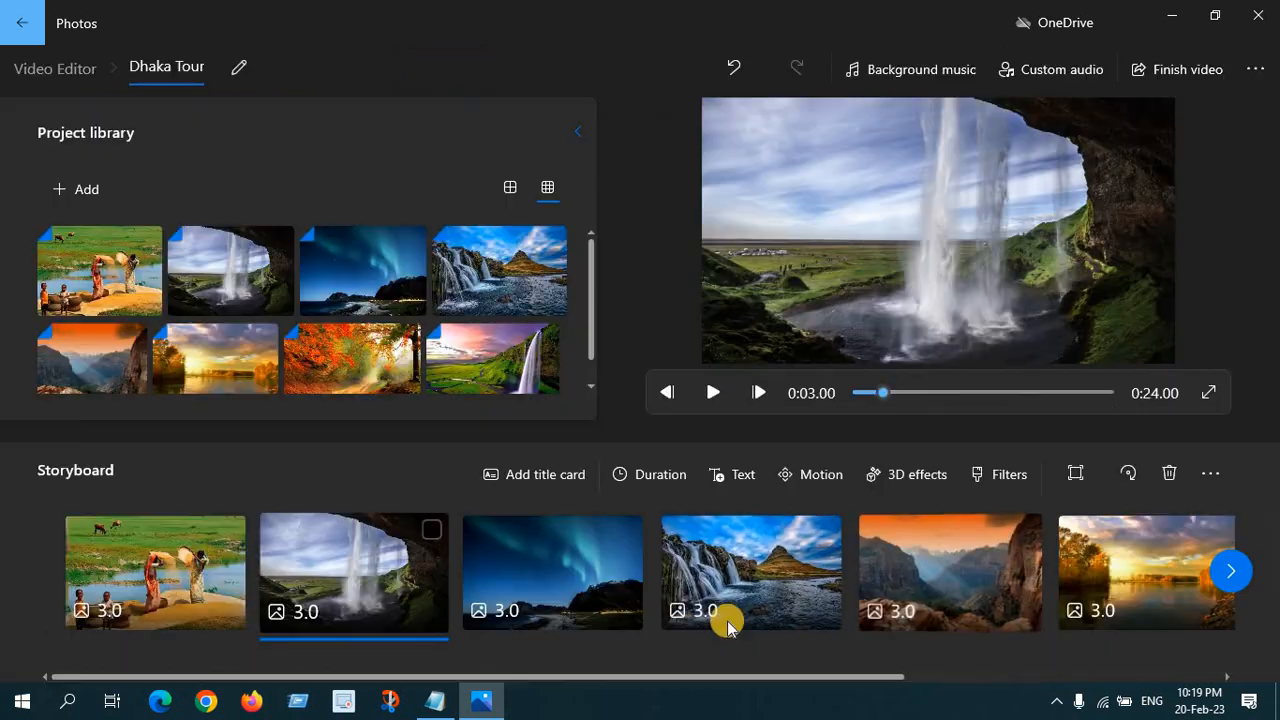
Apply the Zoom out right motion to the autumn road photo, second to last in the storyboard.
{"action": "left_click", "coordinate": [624, 567]}
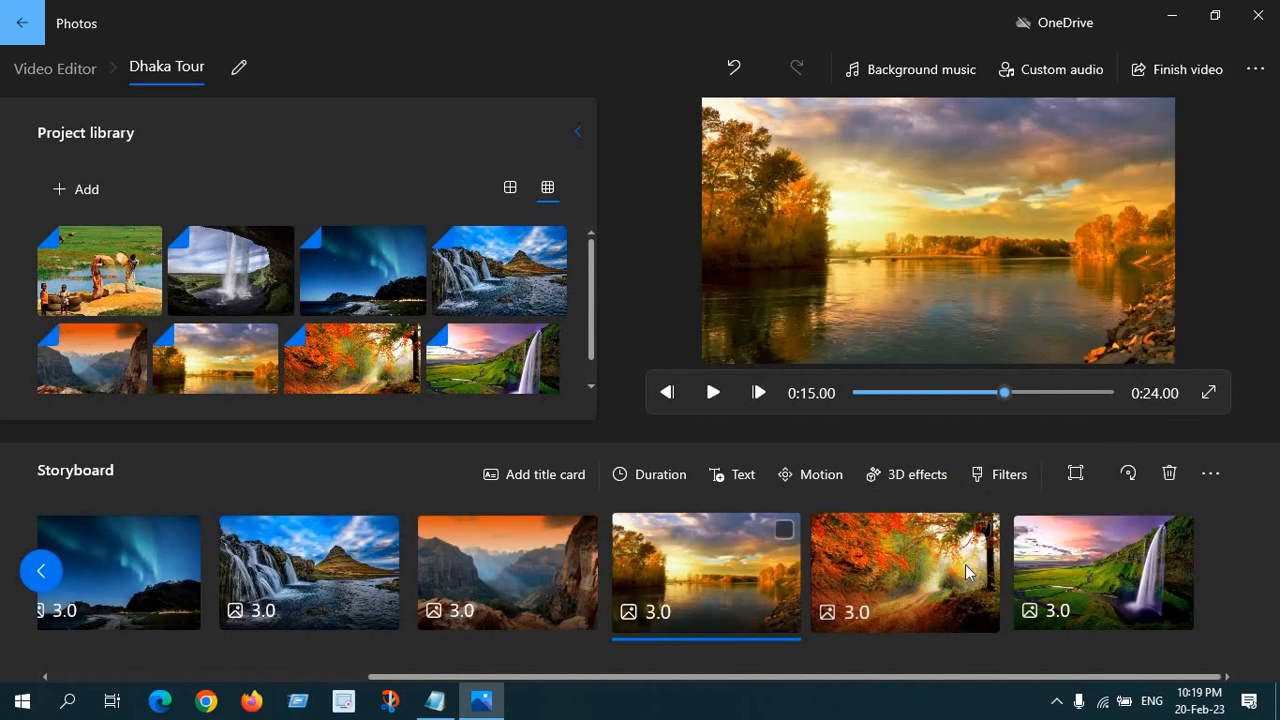
{"action": "left_click", "coordinate": [905, 572]}
{"action": "left_click", "coordinate": [820, 476]}
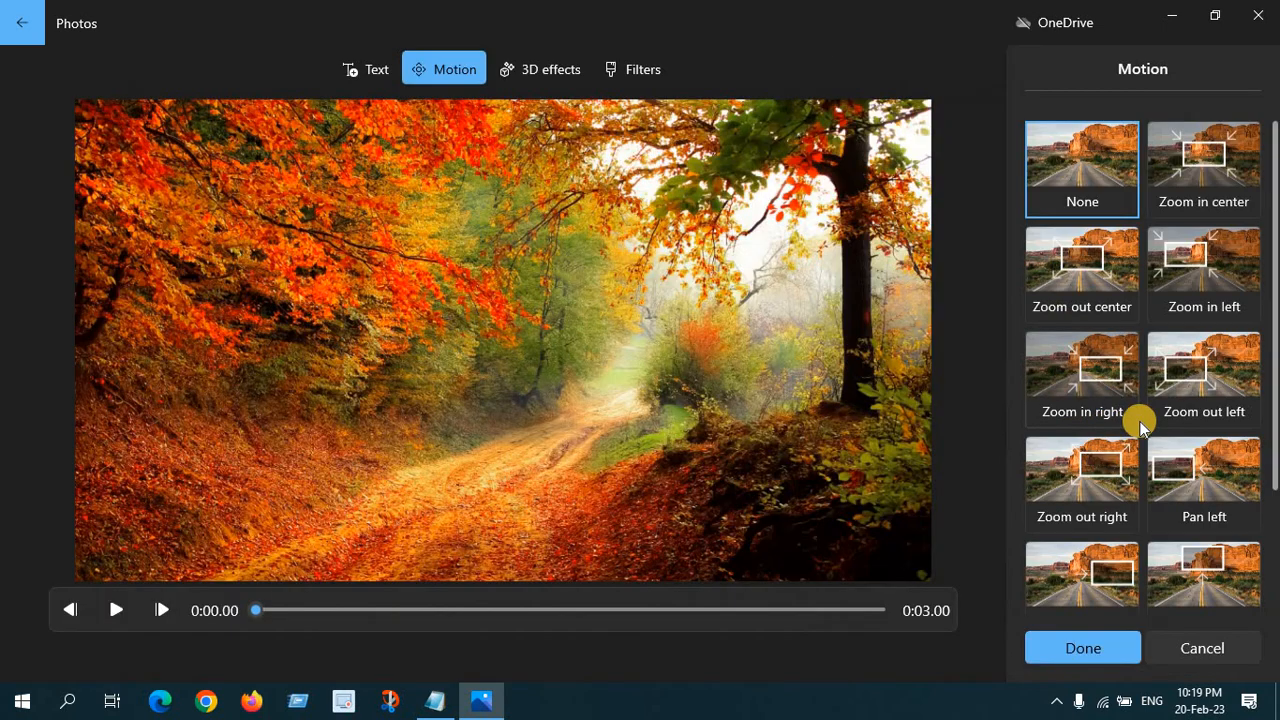
{"action": "left_click", "coordinate": [1094, 472]}
{"action": "left_click", "coordinate": [1077, 646]}
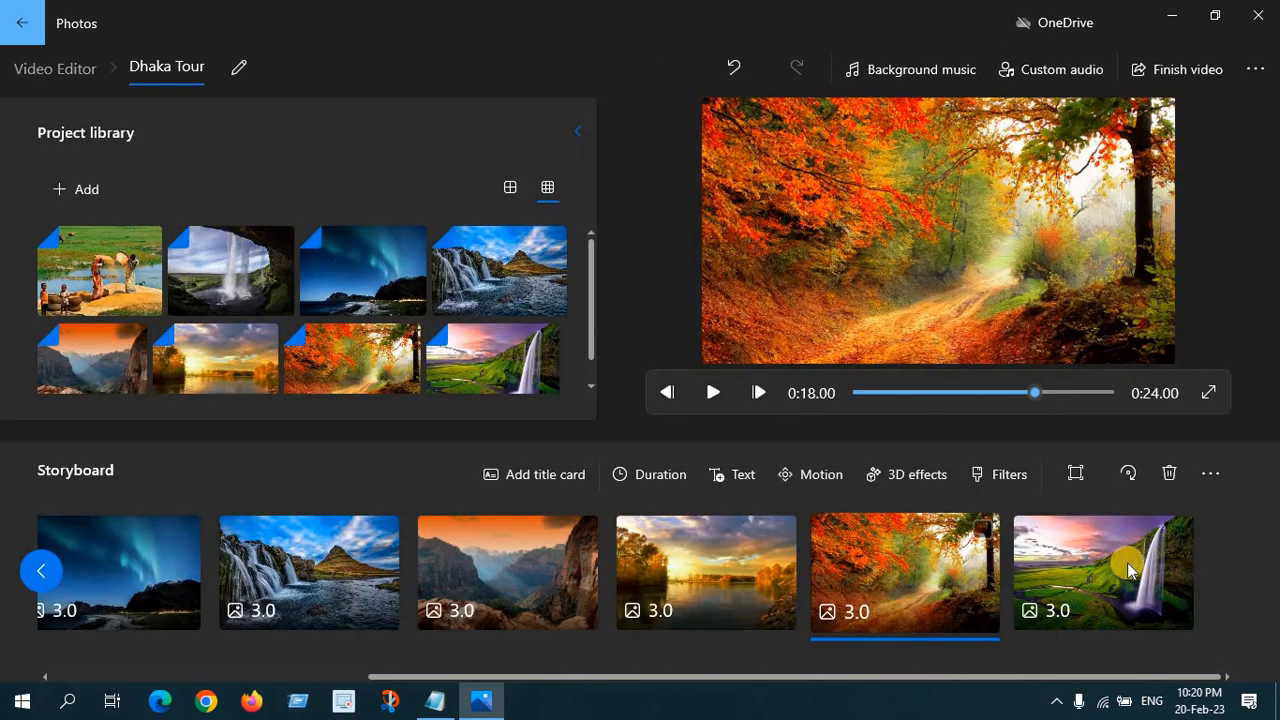
Apply the rightward pan motion to the last storyboard photo, the waterfall over the green valley.
{"action": "left_click", "coordinate": [1130, 570]}
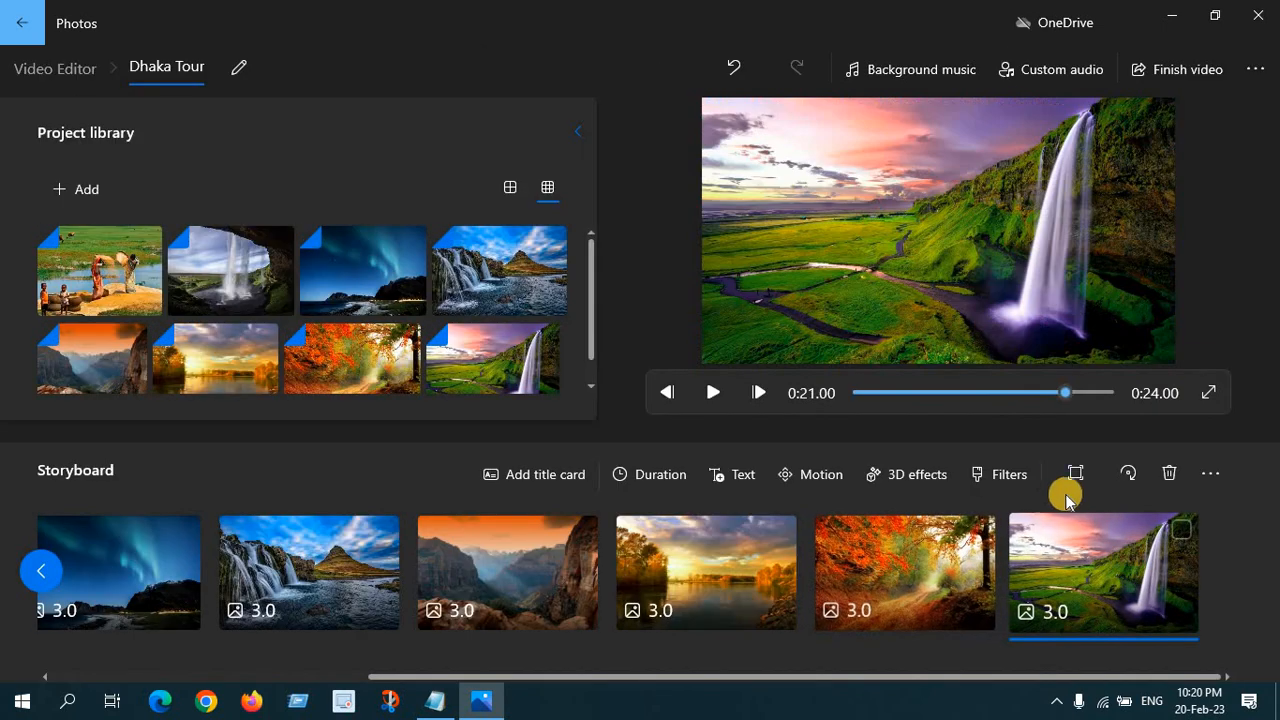
{"action": "left_click", "coordinate": [830, 474]}
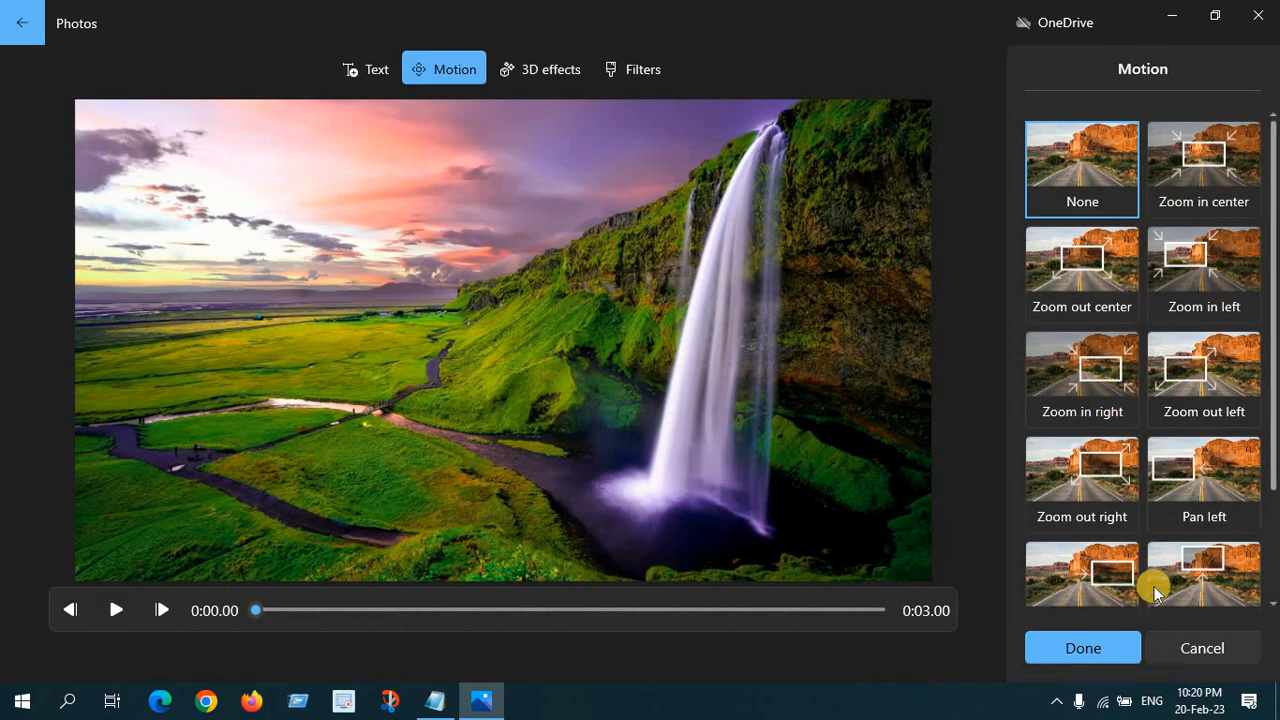
{"action": "left_click", "coordinate": [1090, 585]}
{"action": "left_click", "coordinate": [1096, 656]}
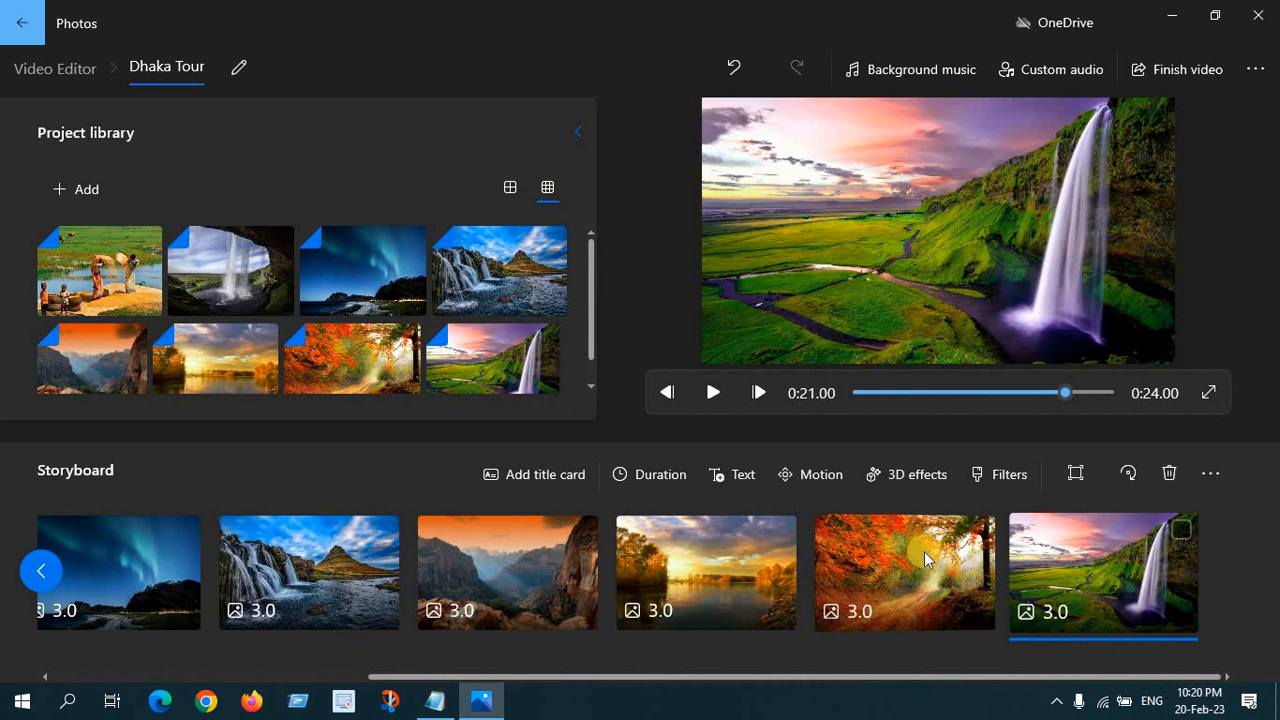
Add the Magical light 3D effect to the grain harvest photo with its volume set to 0.
{"action": "left_click", "coordinate": [38, 571]}
{"action": "left_click", "coordinate": [147, 585]}
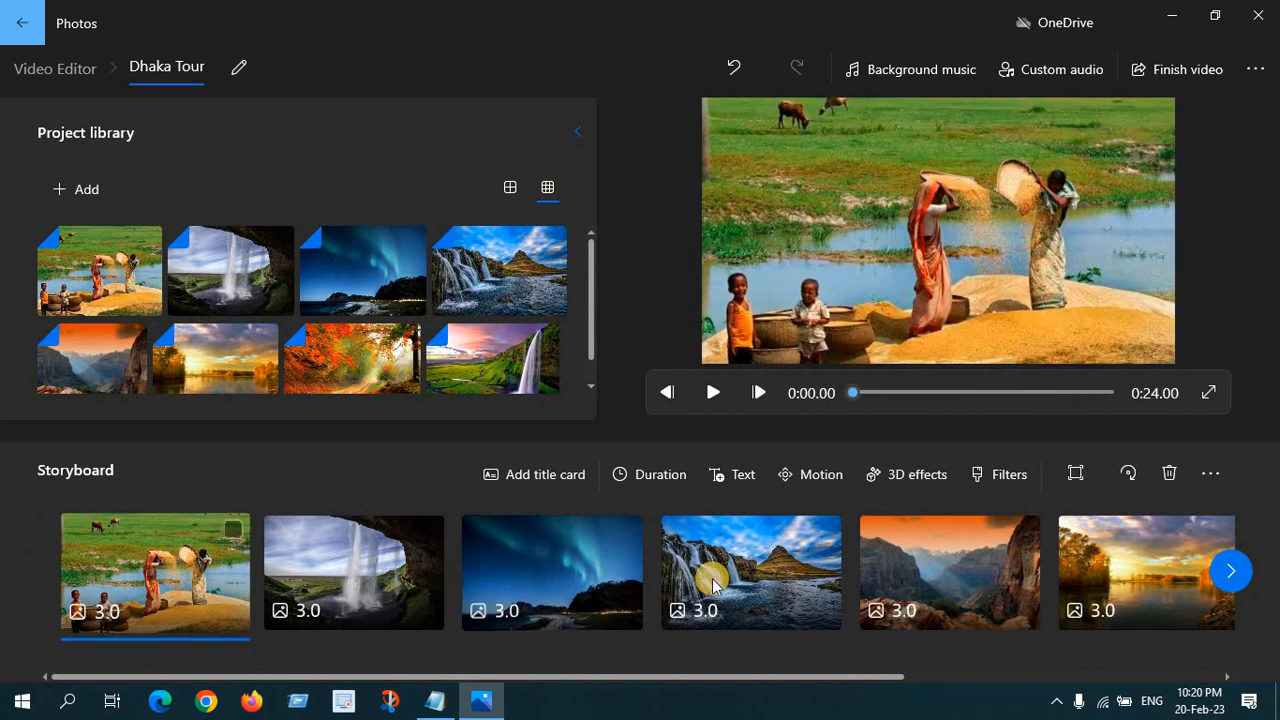
{"action": "left_click", "coordinate": [924, 476]}
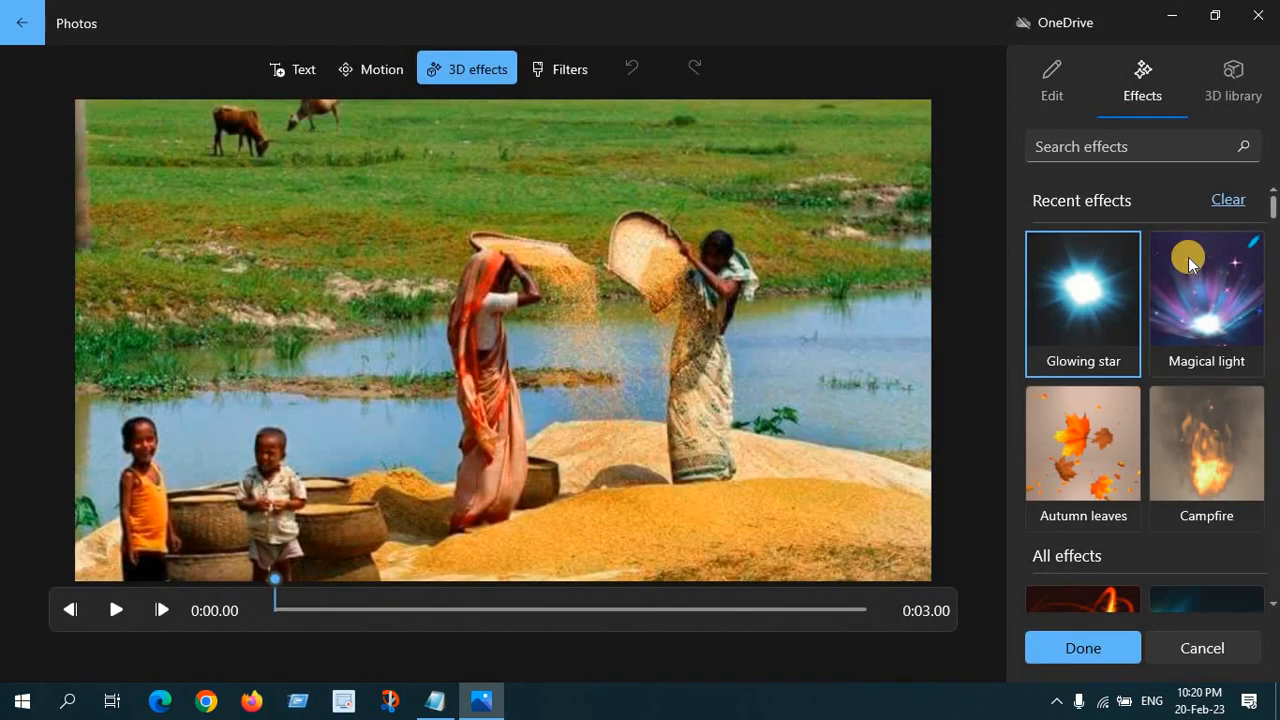
{"action": "left_click", "coordinate": [1222, 322]}
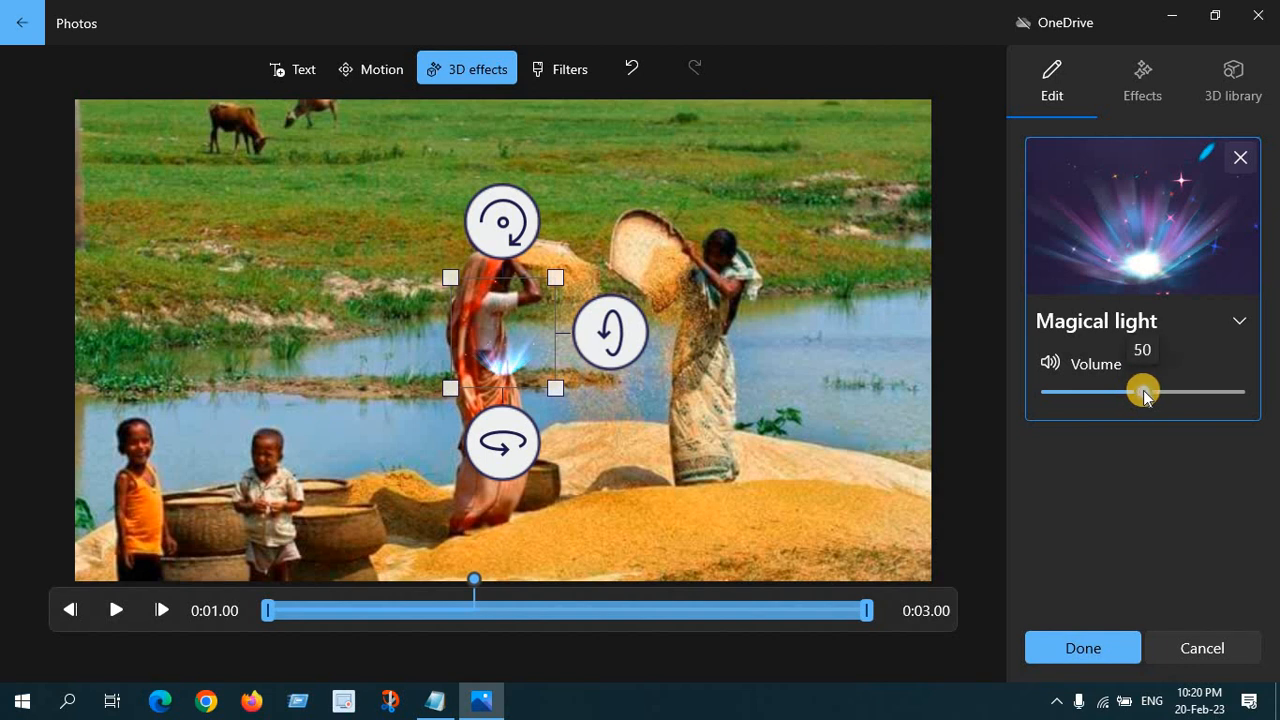
{"action": "left_click_drag", "start_coordinate": [1147, 396], "coordinate": [1030, 410]}
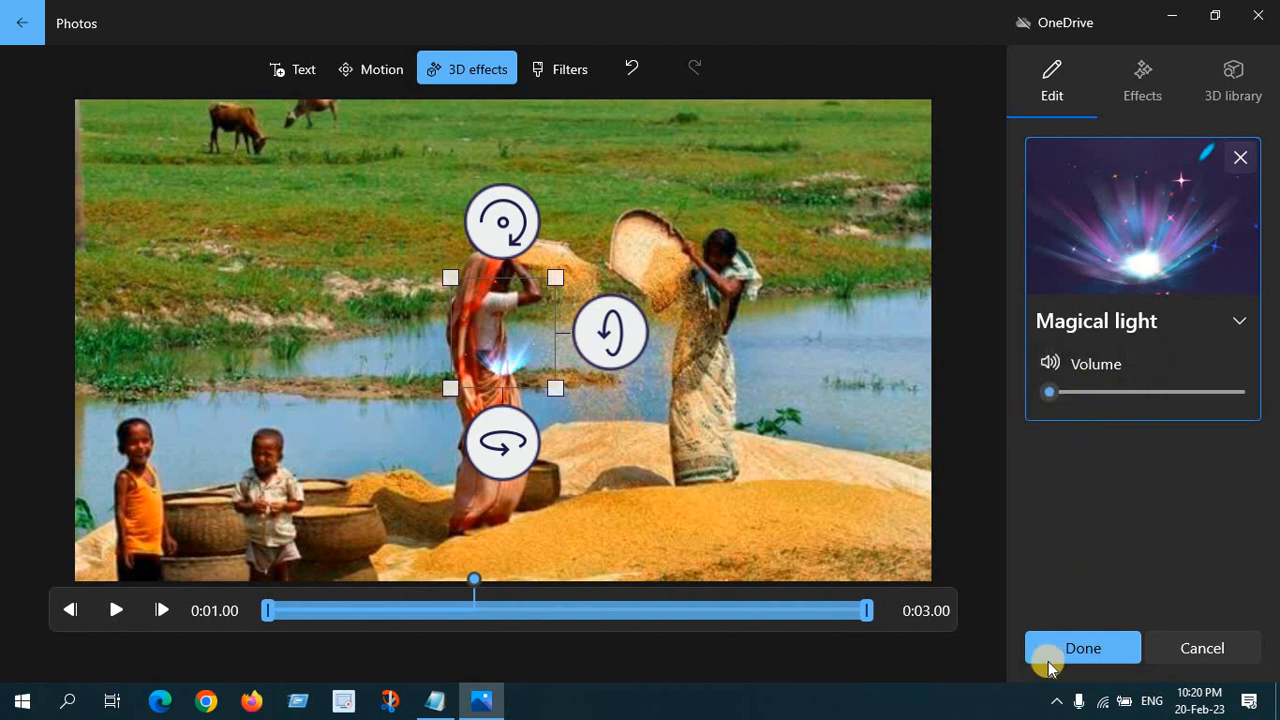
{"action": "left_click", "coordinate": [1087, 656]}
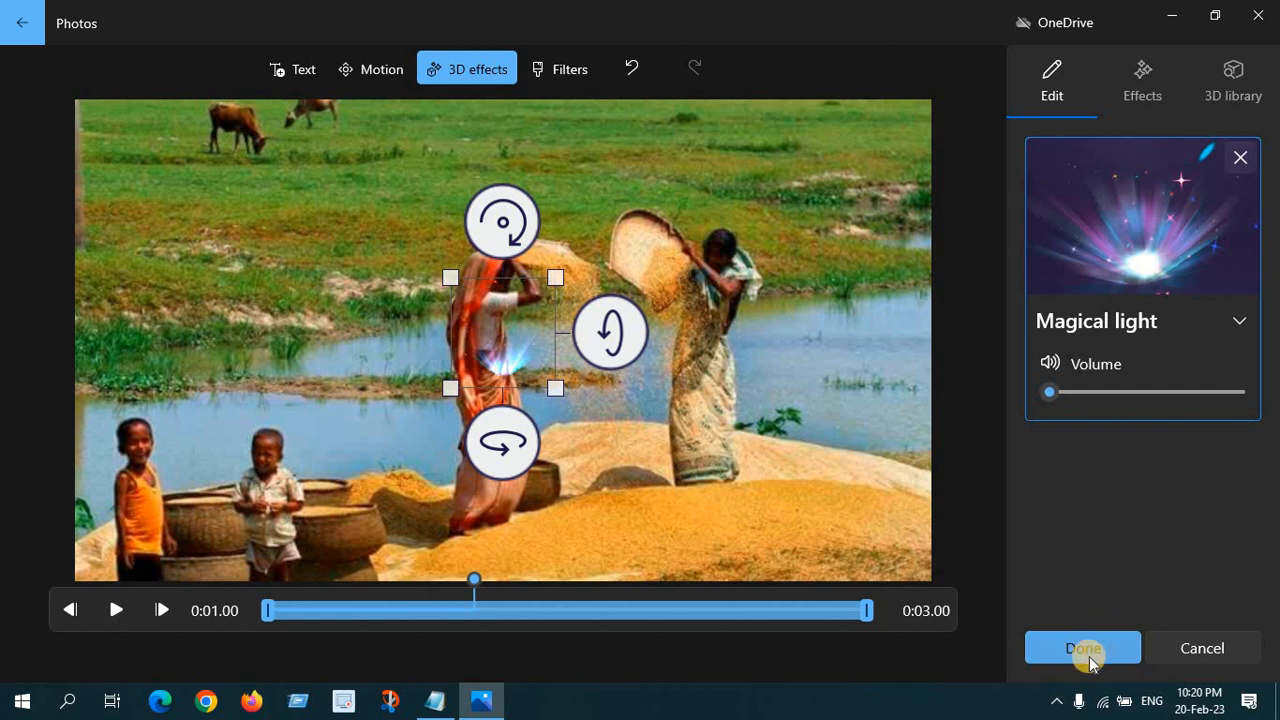
{"action": "left_click", "coordinate": [1085, 651]}
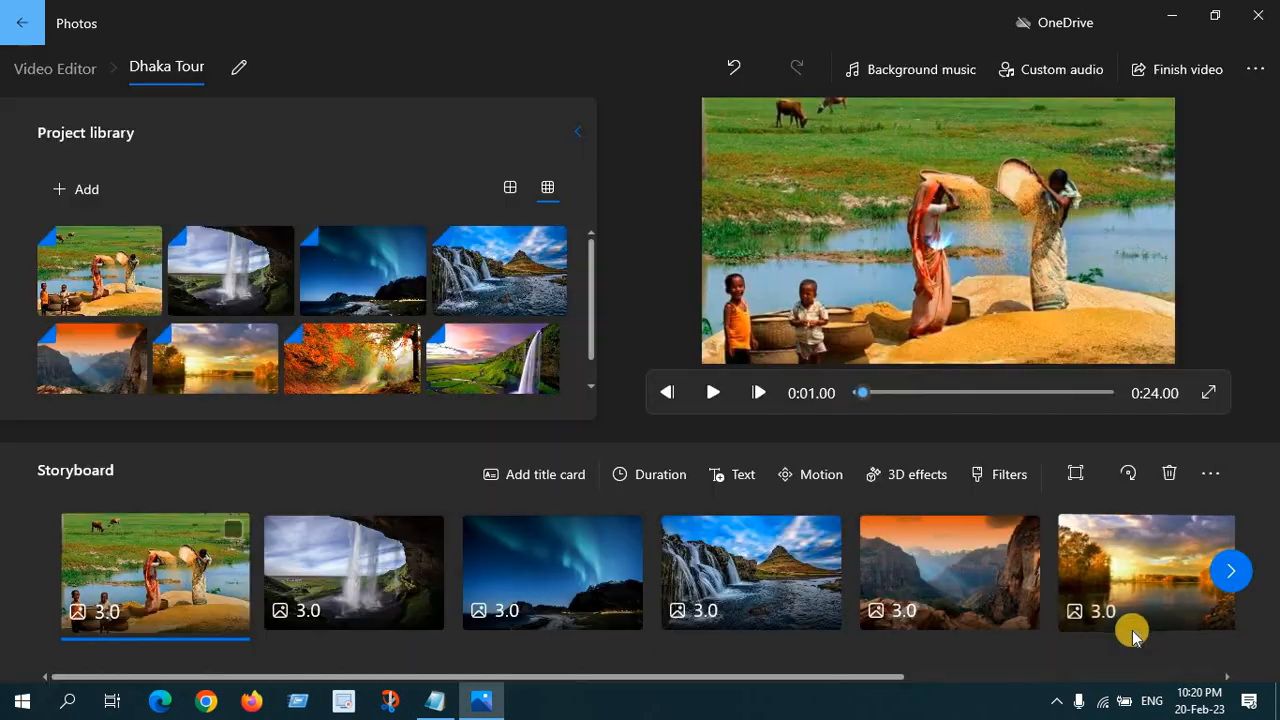
Add the Campfire 3D effect to the cave waterfall photo and set the effect's volume to 0.
{"action": "left_click", "coordinate": [370, 575]}
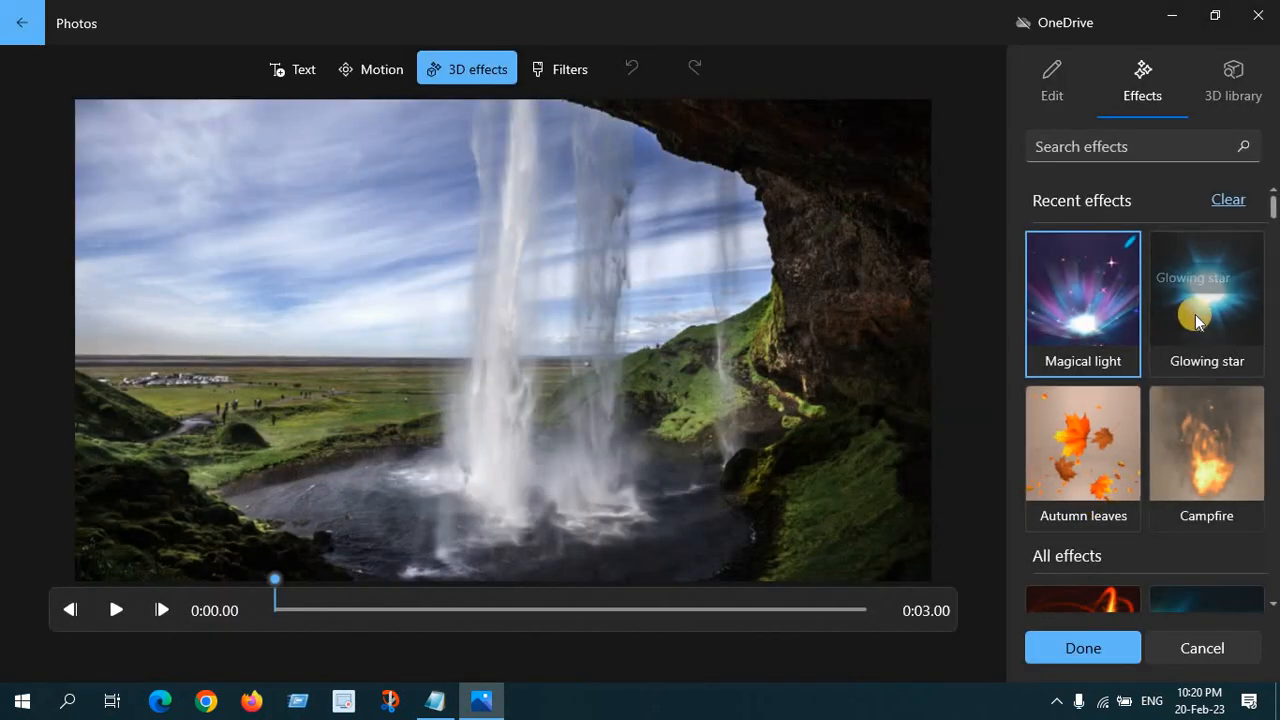
{"action": "scroll", "coordinate": [1237, 472], "scroll_direction": "down", "scroll_amount": 6}
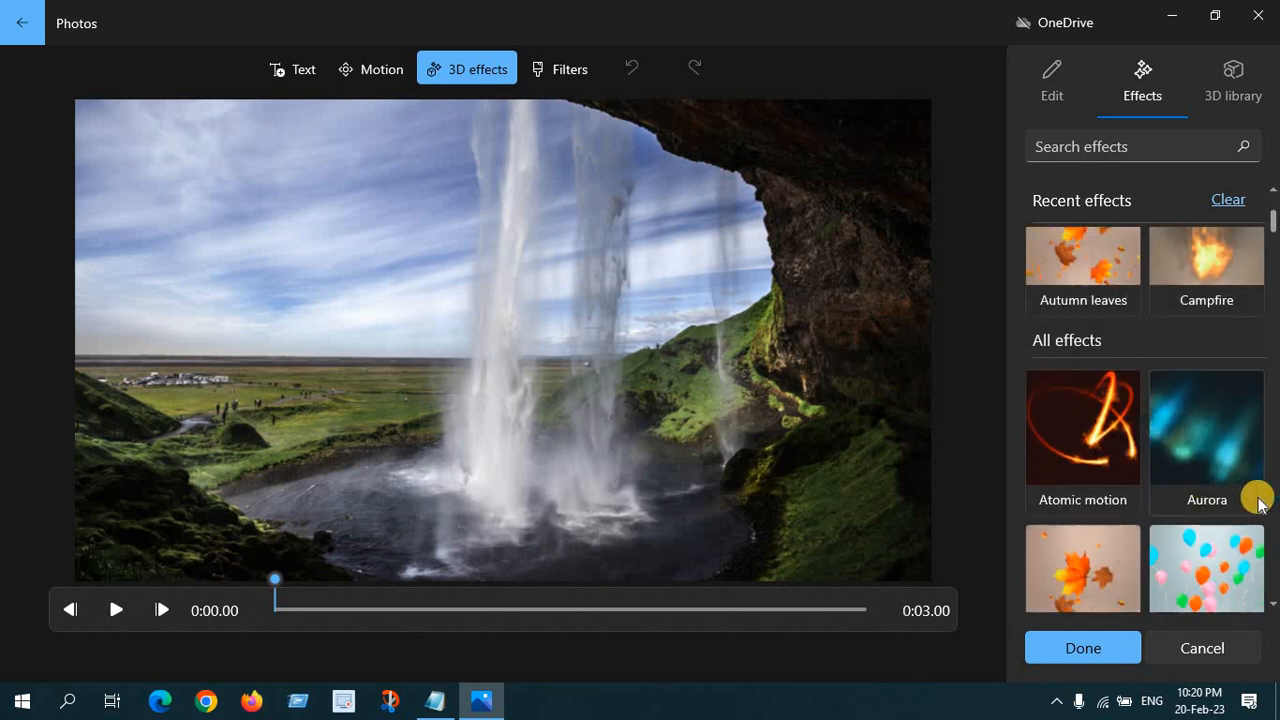
{"action": "scroll", "coordinate": [1236, 452], "scroll_direction": "down", "scroll_amount": 1}
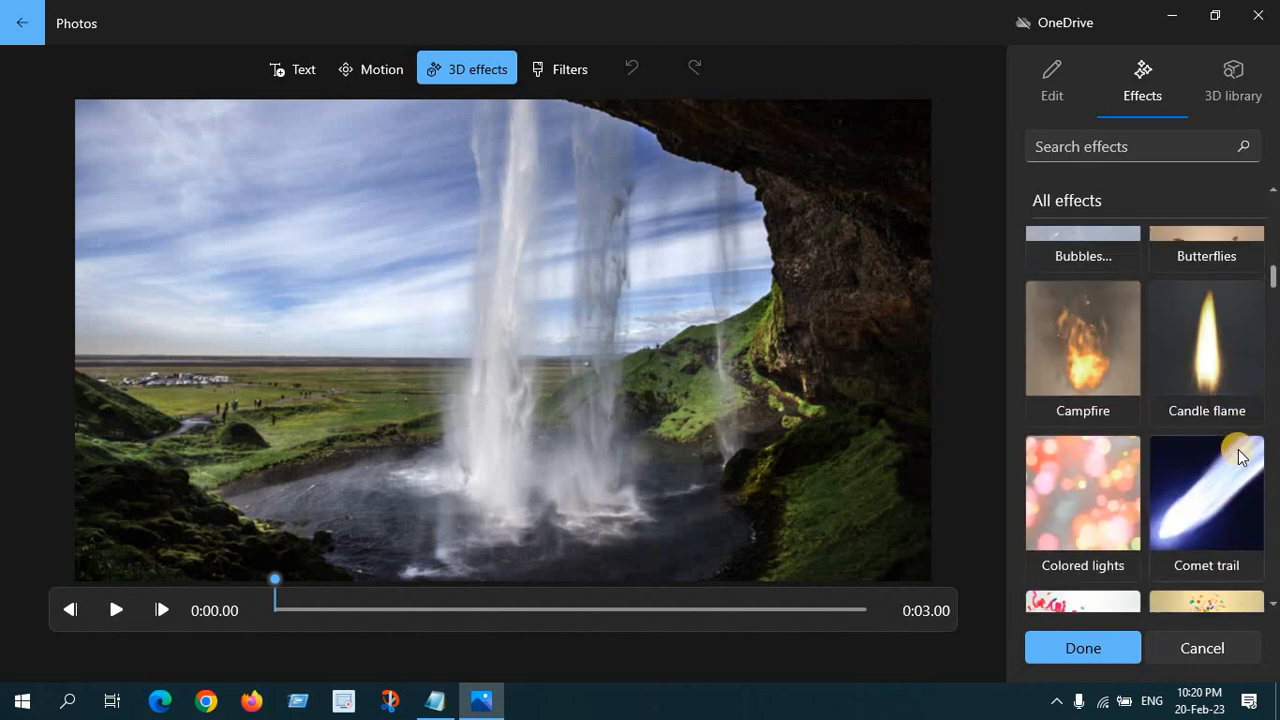
{"action": "left_click", "coordinate": [1101, 382]}
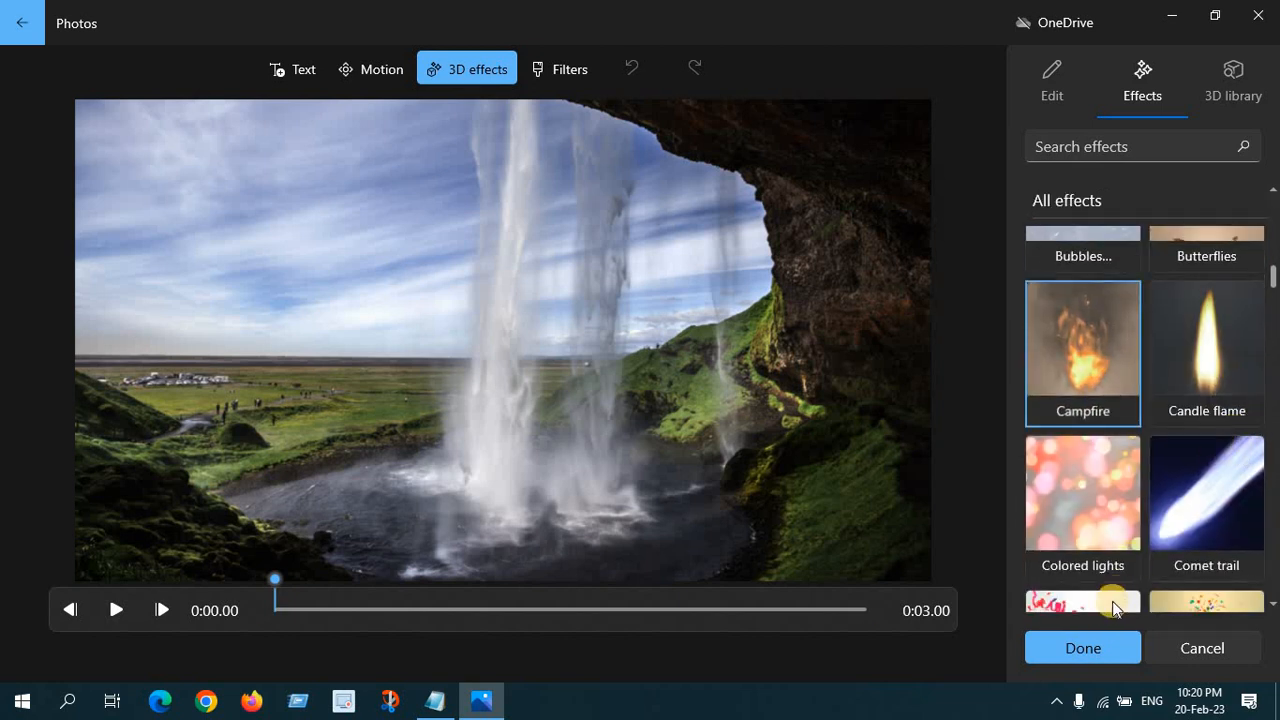
{"action": "left_click_drag", "start_coordinate": [1080, 391], "coordinate": [1040, 392]}
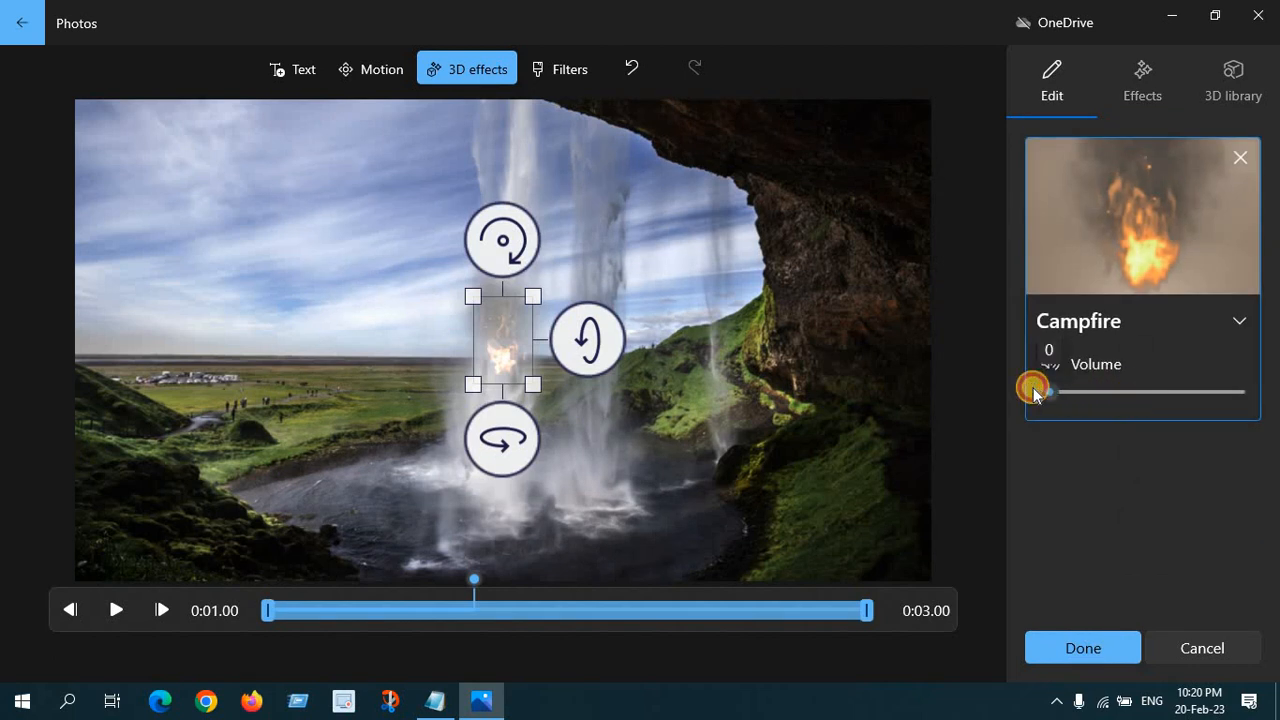
Enlarge the campfire effect and place it on the dark mossy rocks at the photo's lower left.
{"action": "left_click_drag", "start_coordinate": [503, 330], "coordinate": [114, 449]}
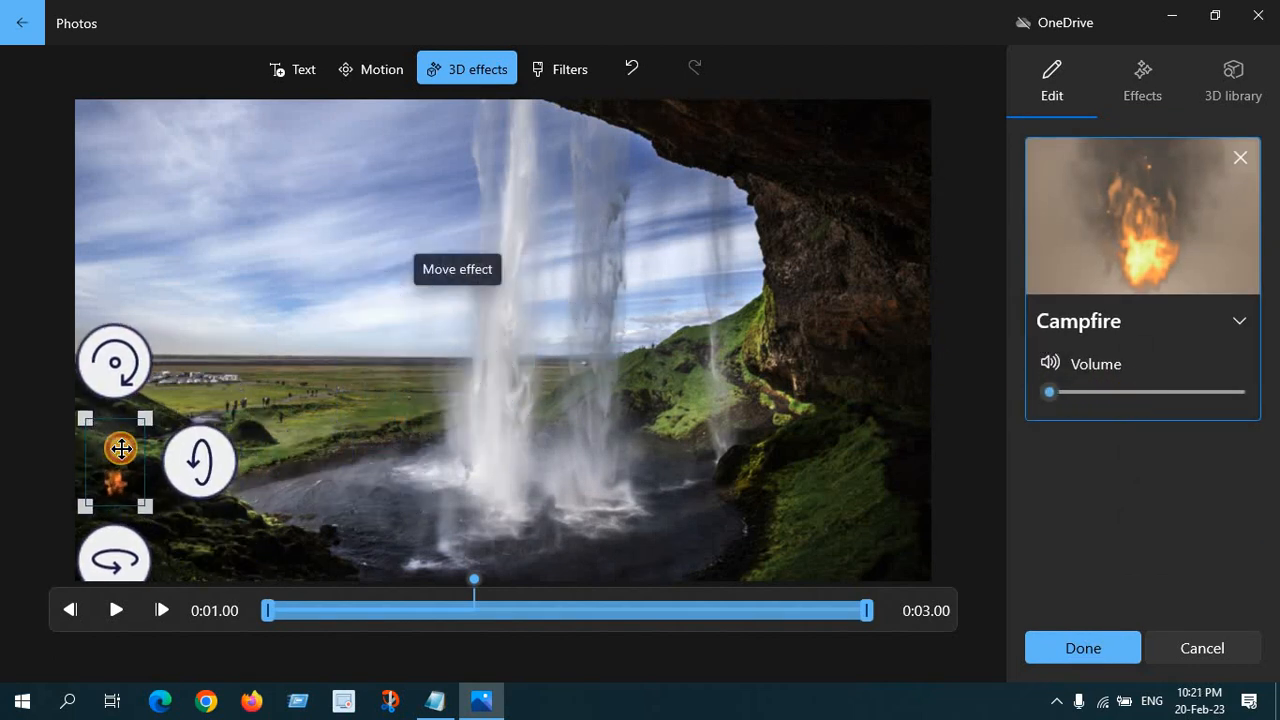
{"action": "left_click_drag", "start_coordinate": [150, 410], "coordinate": [322, 340]}
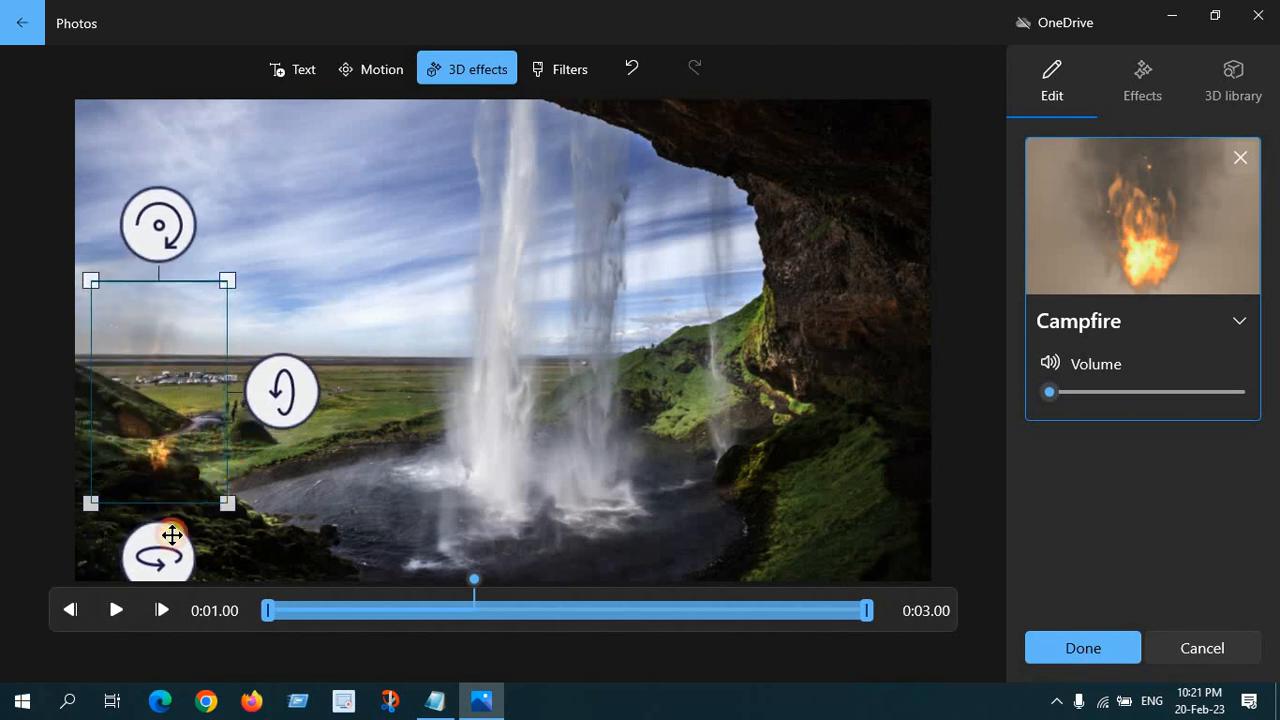
{"action": "left_click_drag", "start_coordinate": [172, 535], "coordinate": [173, 546]}
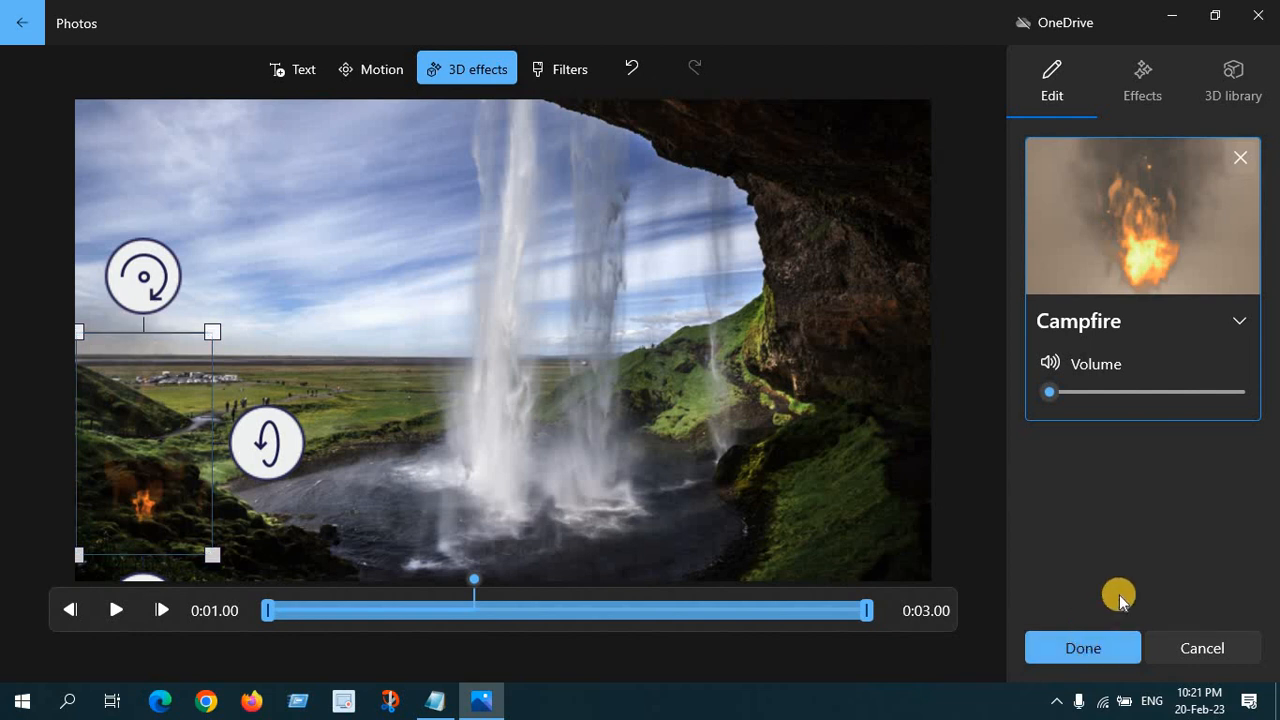
{"action": "left_click", "coordinate": [1092, 648]}
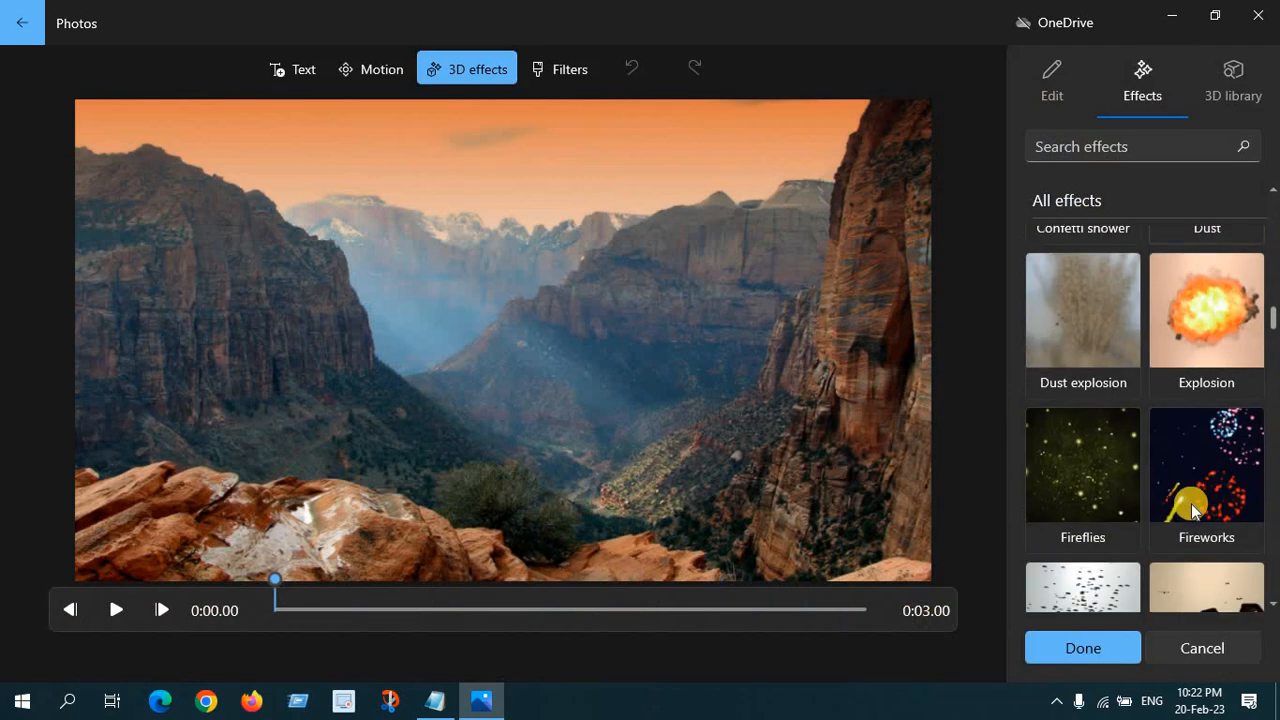
Add the Laser wall 3D effect to the red canyon photo.
{"action": "scroll", "coordinate": [1192, 508], "scroll_direction": "down", "scroll_amount": 5}
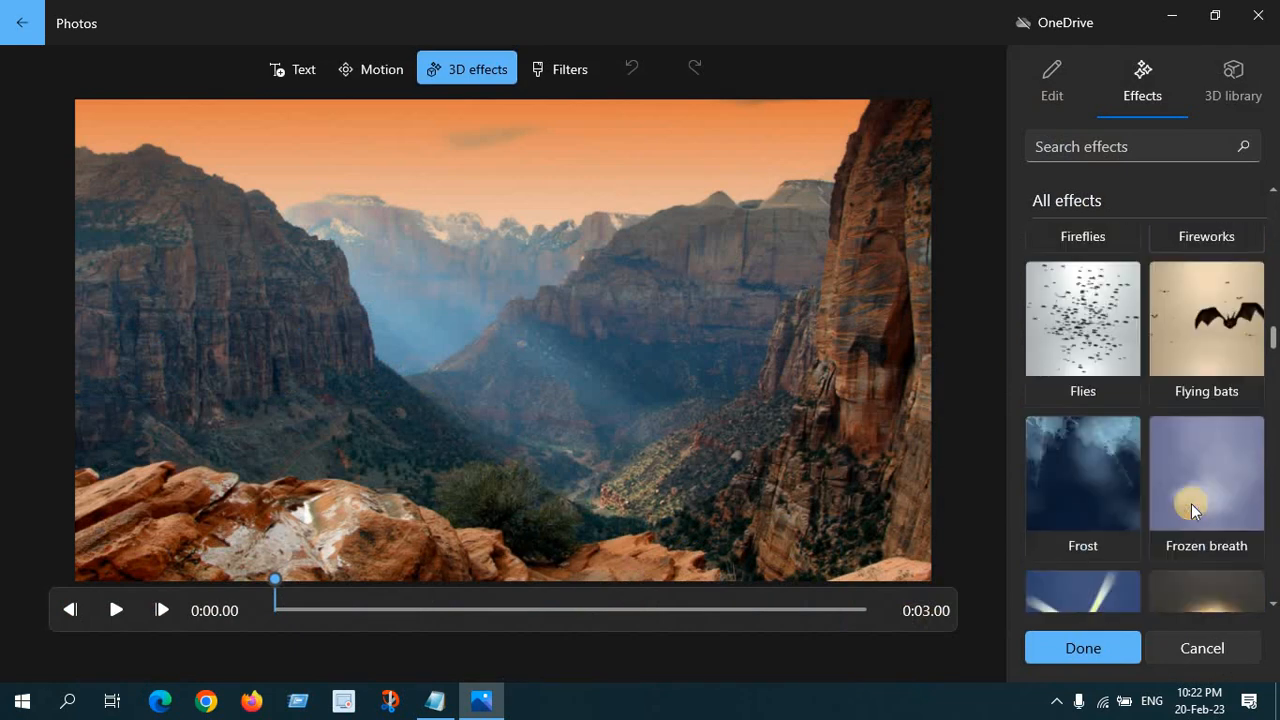
{"action": "scroll", "coordinate": [1192, 502], "scroll_direction": "down", "scroll_amount": 5}
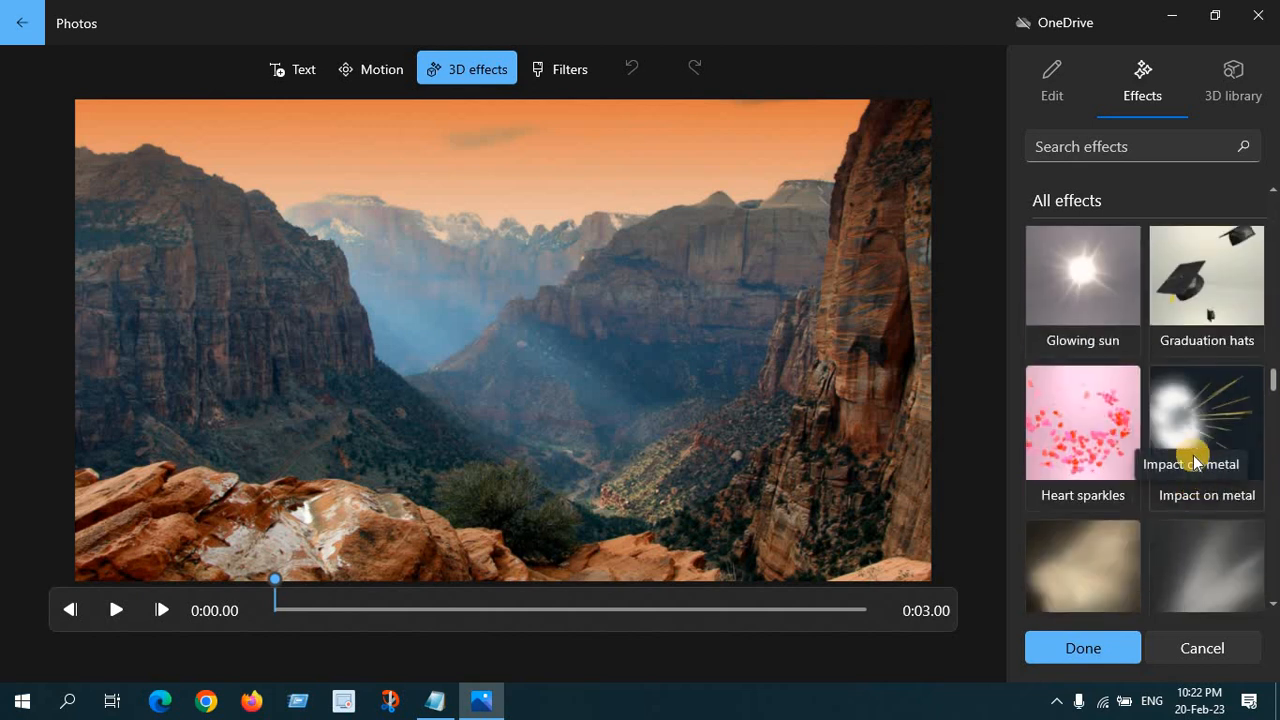
{"action": "scroll", "coordinate": [1210, 502], "scroll_direction": "down", "scroll_amount": 3}
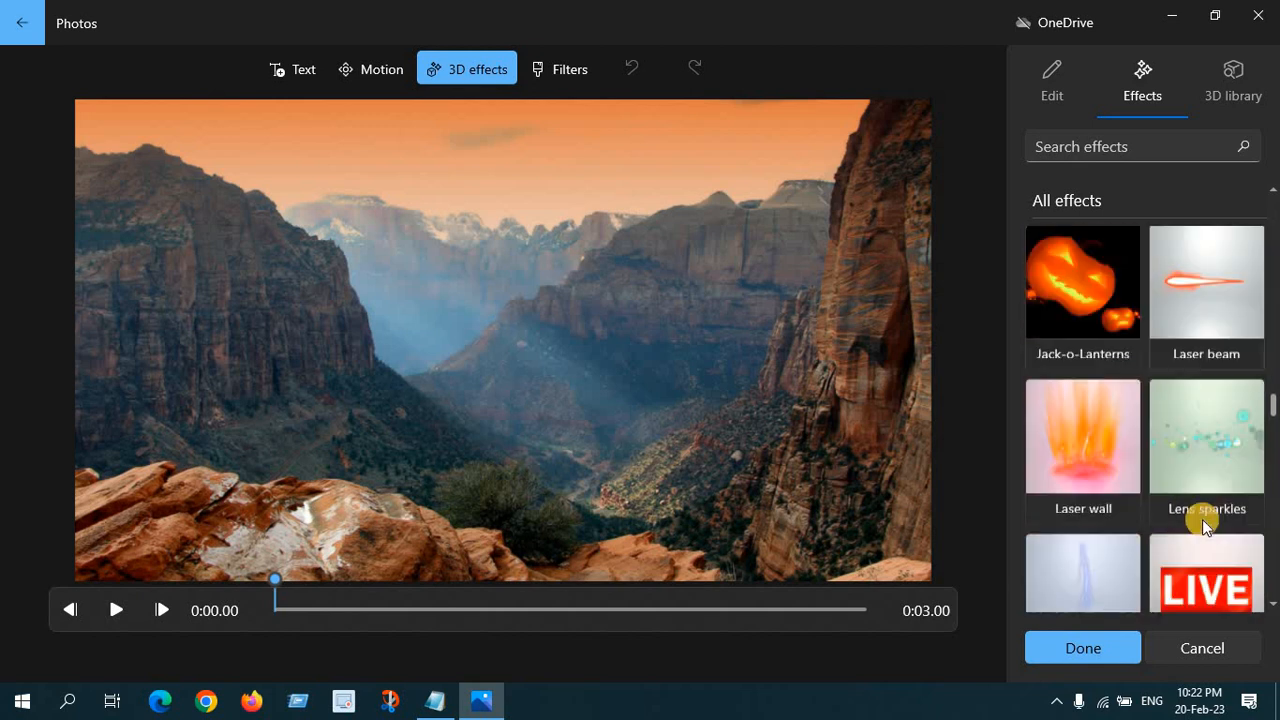
{"action": "left_click", "coordinate": [1104, 387]}
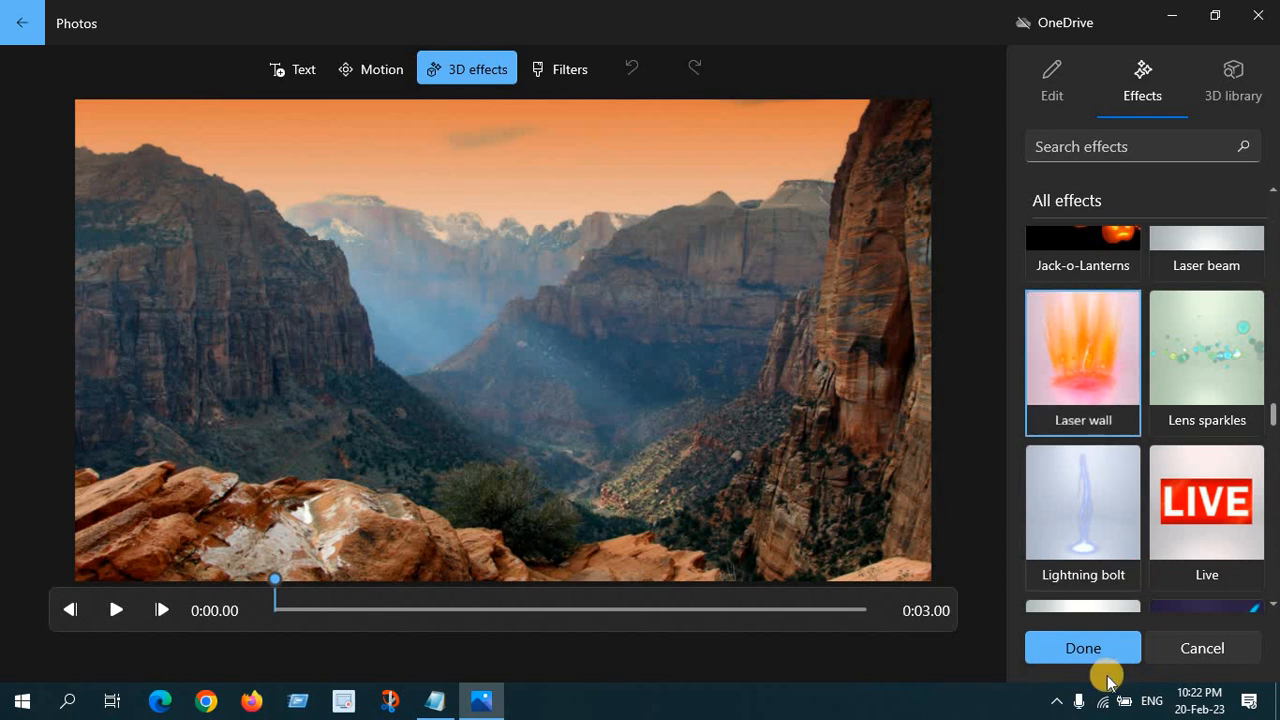
Enlarge the laser wall over the cliff on the photo's left side and set its volume to 0.
{"action": "left_click_drag", "start_coordinate": [508, 368], "coordinate": [166, 308]}
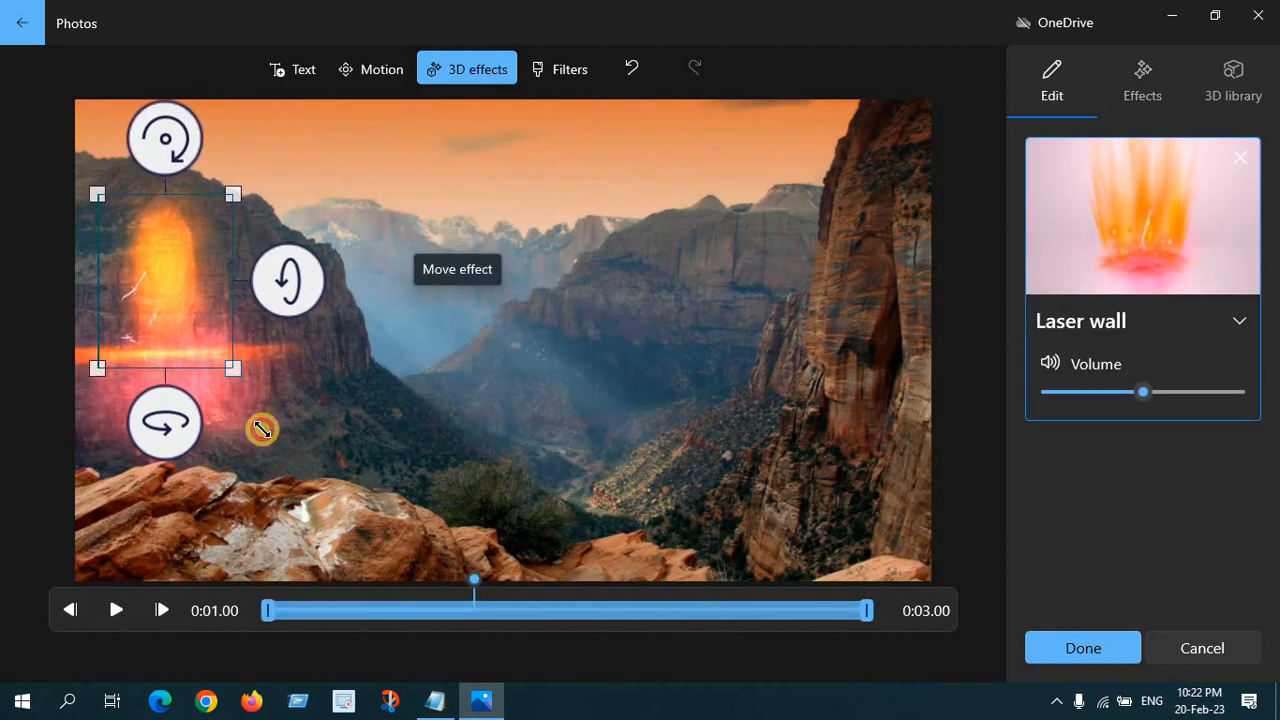
{"action": "left_click_drag", "start_coordinate": [262, 430], "coordinate": [314, 480]}
{"action": "left_click_drag", "start_coordinate": [234, 409], "coordinate": [210, 366]}
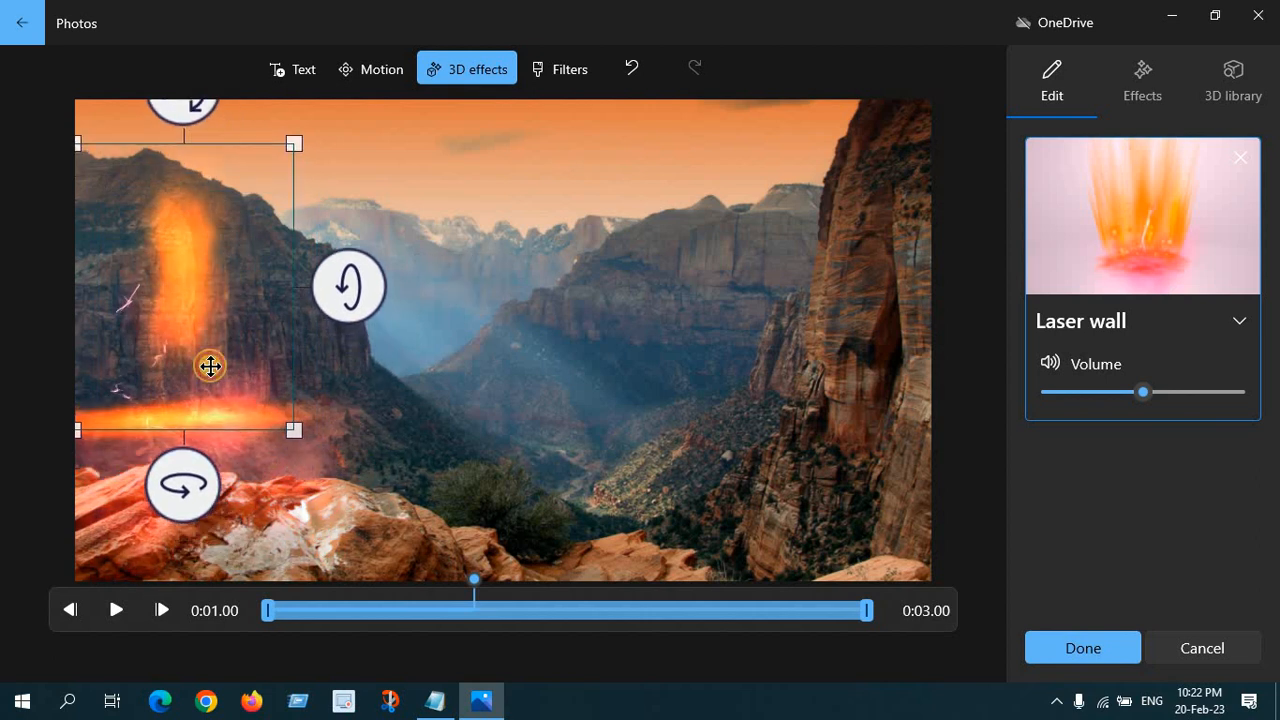
{"action": "left_click_drag", "start_coordinate": [1143, 395], "coordinate": [986, 391]}
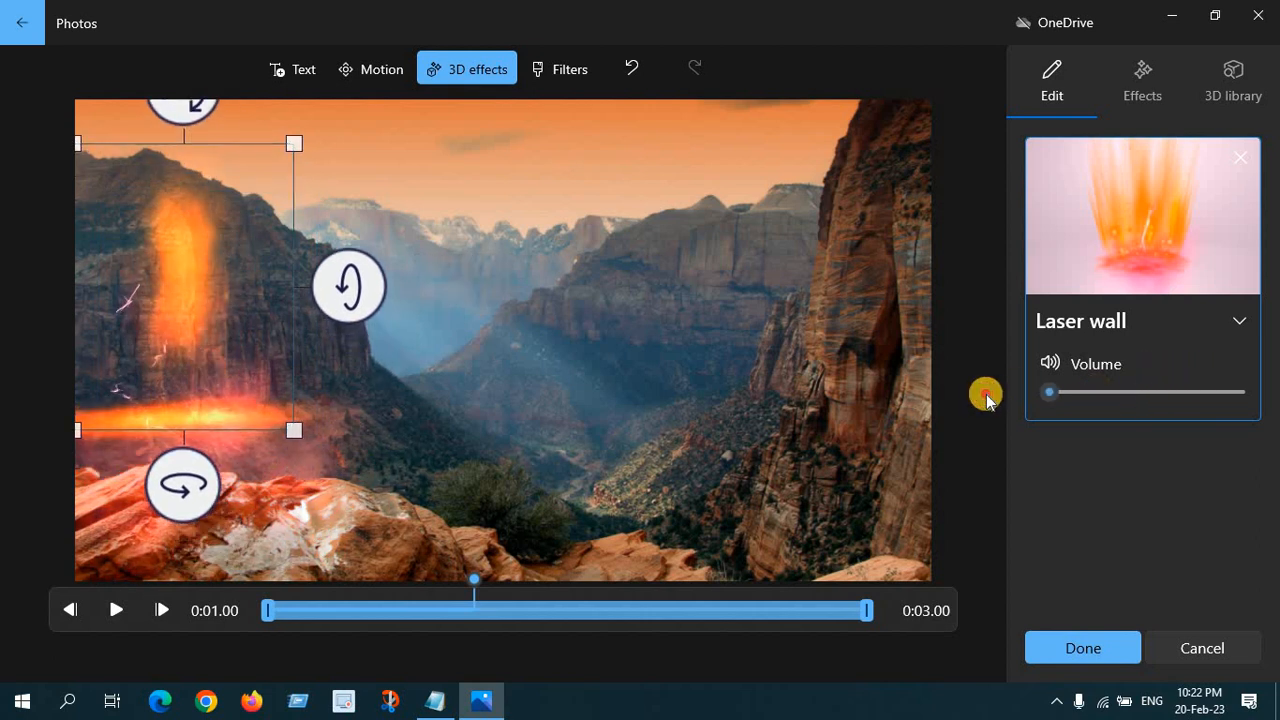
{"action": "left_click", "coordinate": [1108, 648]}
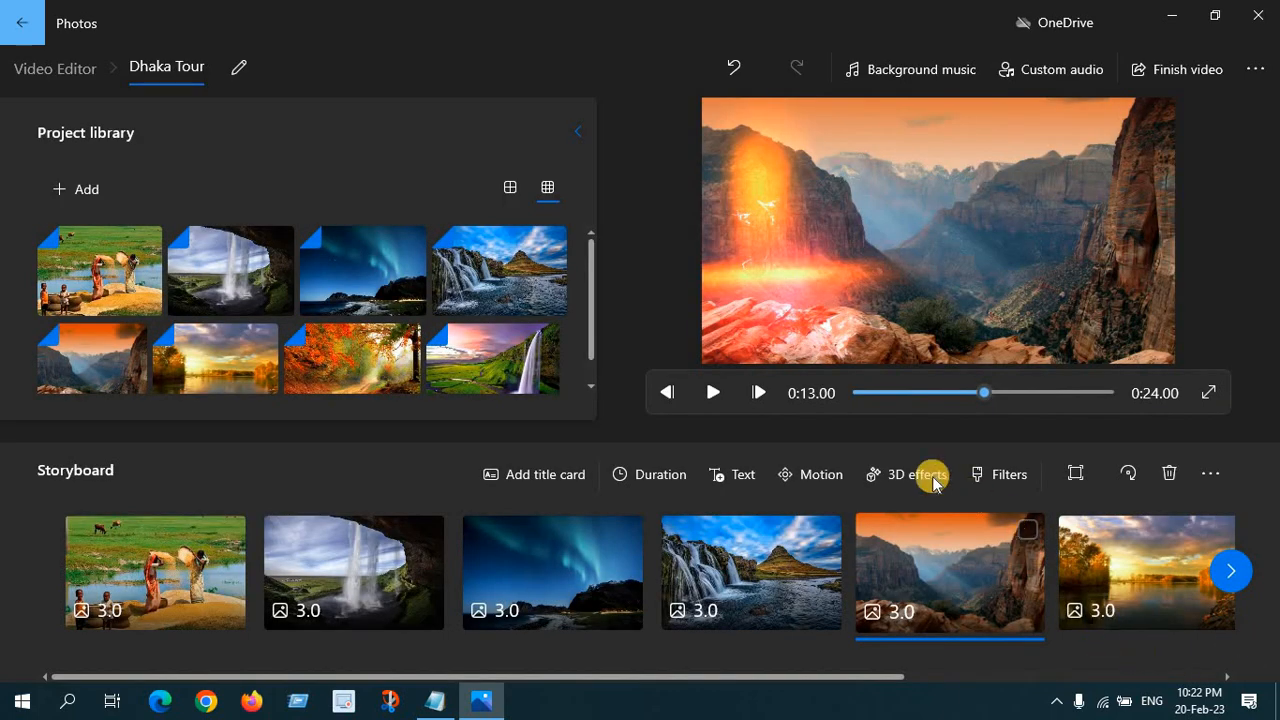
Add the Autumn leaves 3D effect to the sunset river photo with its volume set to 0.
{"action": "left_click", "coordinate": [1232, 588]}
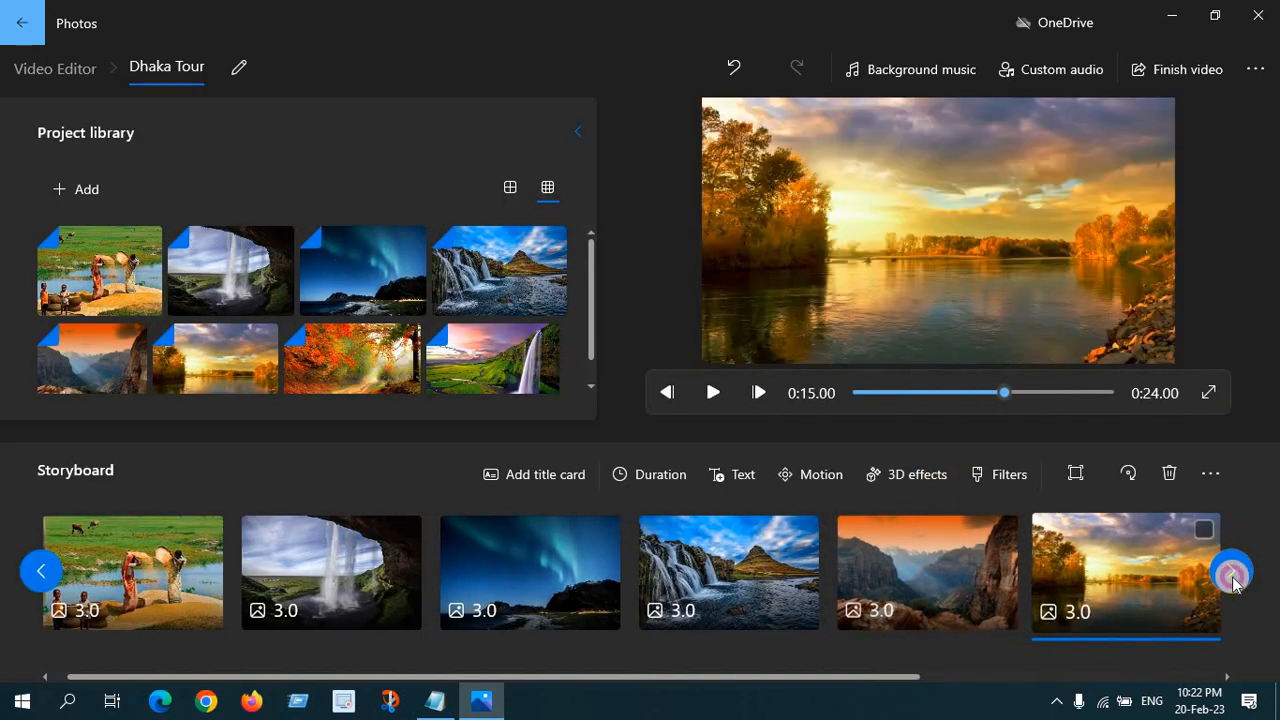
{"action": "left_click", "coordinate": [917, 476]}
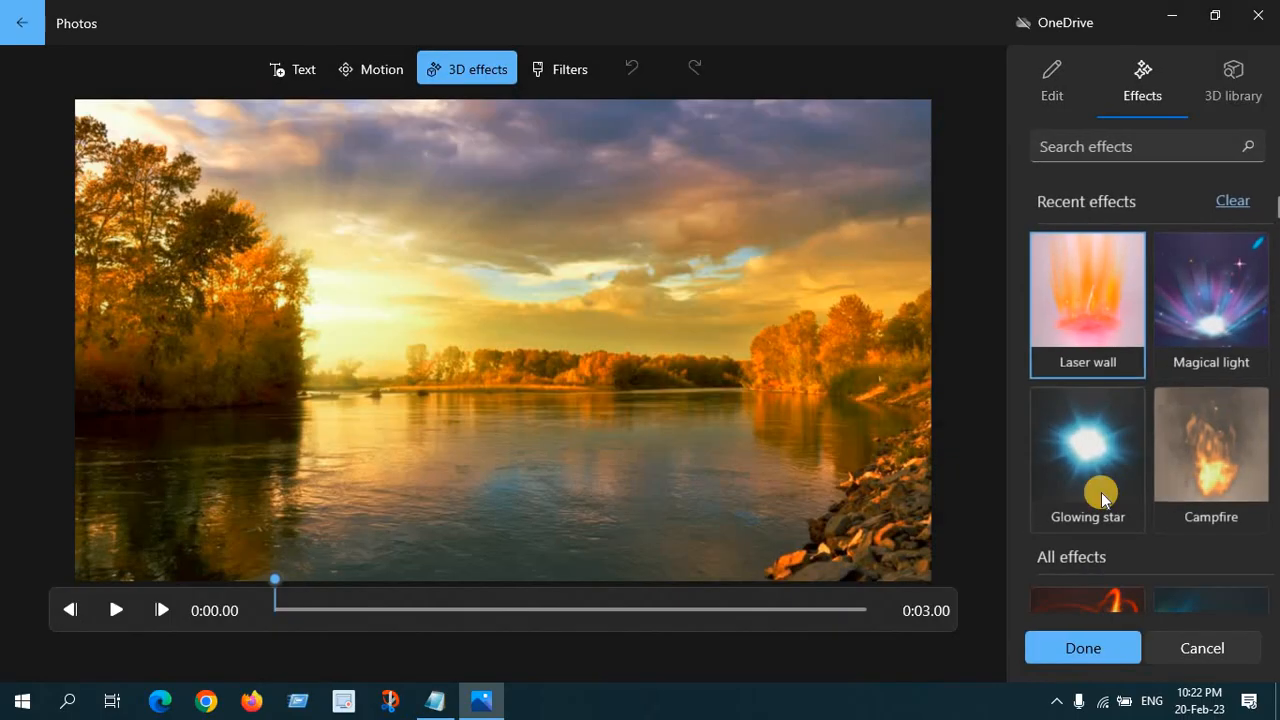
{"action": "scroll", "coordinate": [1176, 391], "scroll_direction": "down", "scroll_amount": 3}
{"action": "scroll", "coordinate": [1176, 391], "scroll_direction": "down", "scroll_amount": 1}
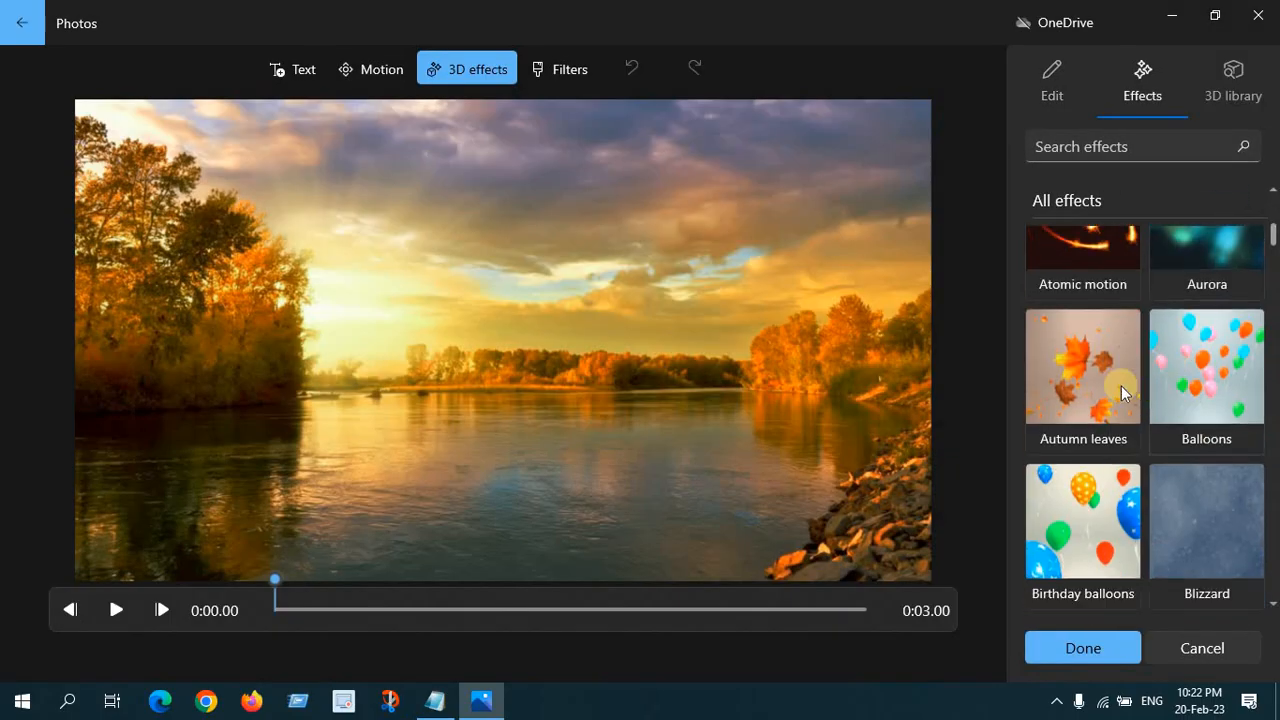
{"action": "left_click", "coordinate": [1100, 395]}
{"action": "left_click", "coordinate": [1084, 648]}
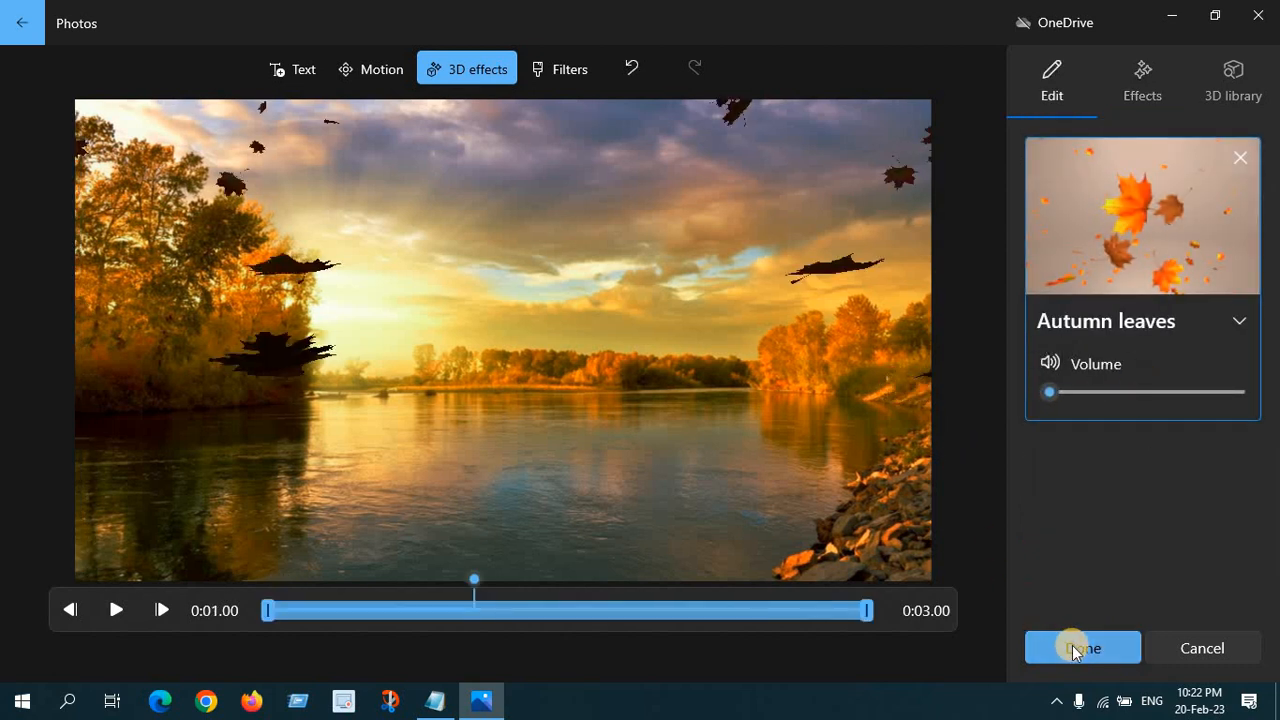
{"action": "left_click", "coordinate": [1073, 648]}
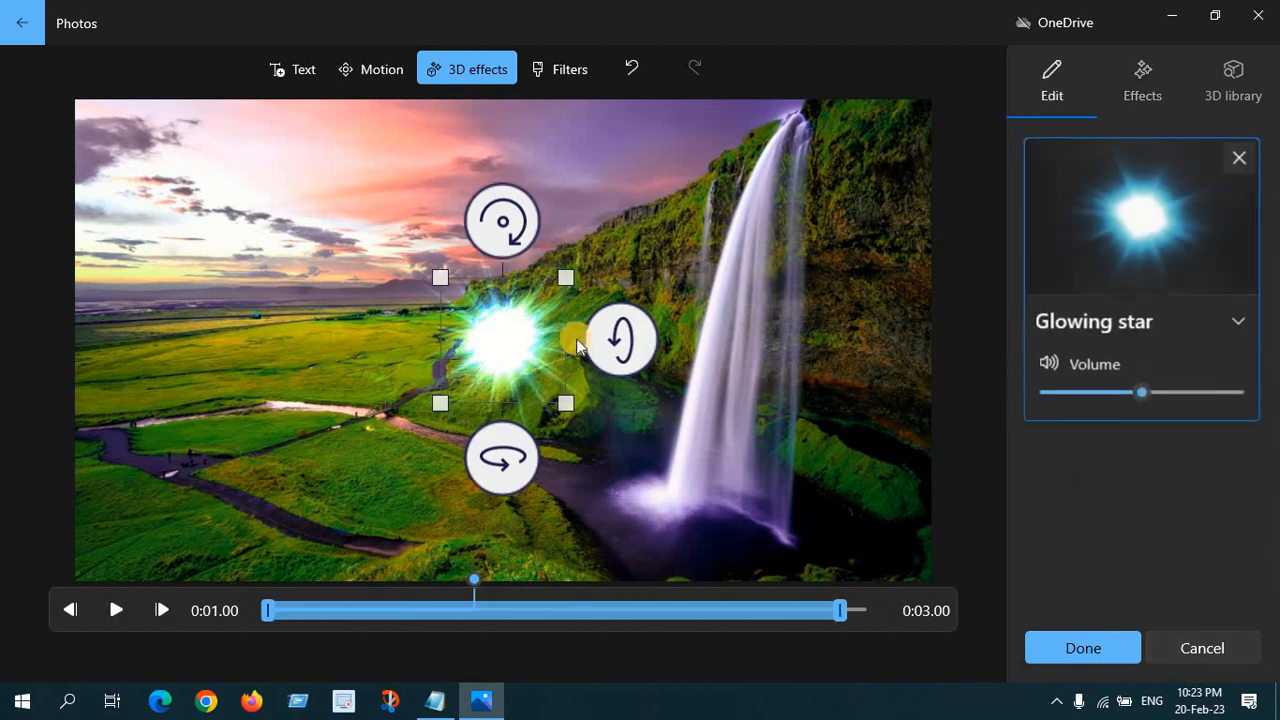
Place the glowing star effect at the green valley photo's lower left, enlarge it, and set its volume to 0.
{"action": "left_click_drag", "start_coordinate": [483, 335], "coordinate": [129, 508]}
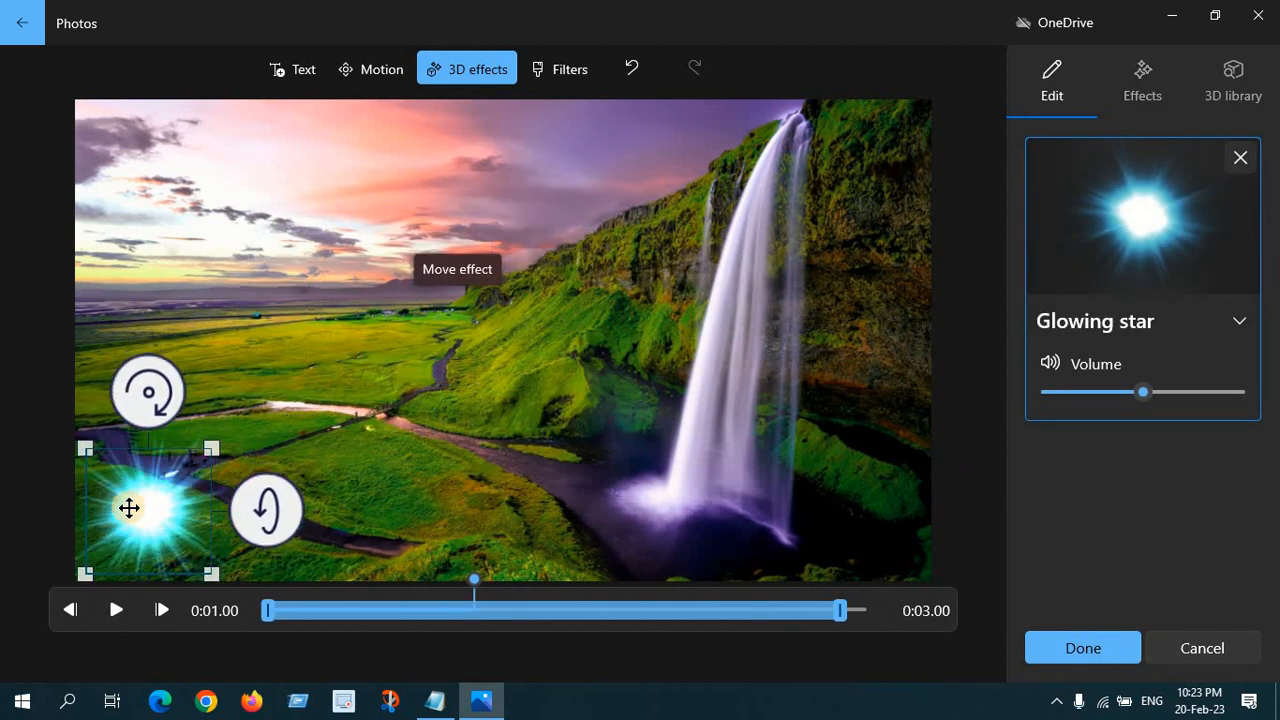
{"action": "left_click_drag", "start_coordinate": [203, 465], "coordinate": [338, 322]}
{"action": "left_click_drag", "start_coordinate": [219, 440], "coordinate": [141, 523]}
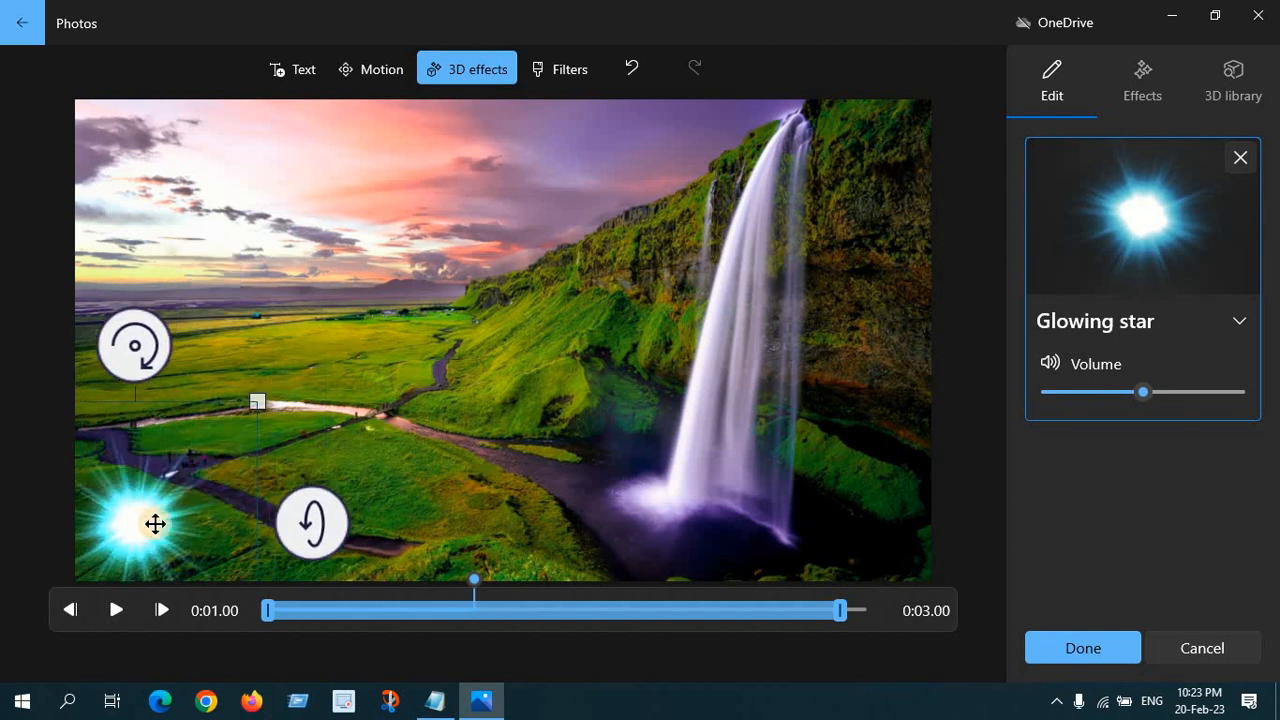
{"action": "left_click_drag", "start_coordinate": [1141, 389], "coordinate": [946, 389]}
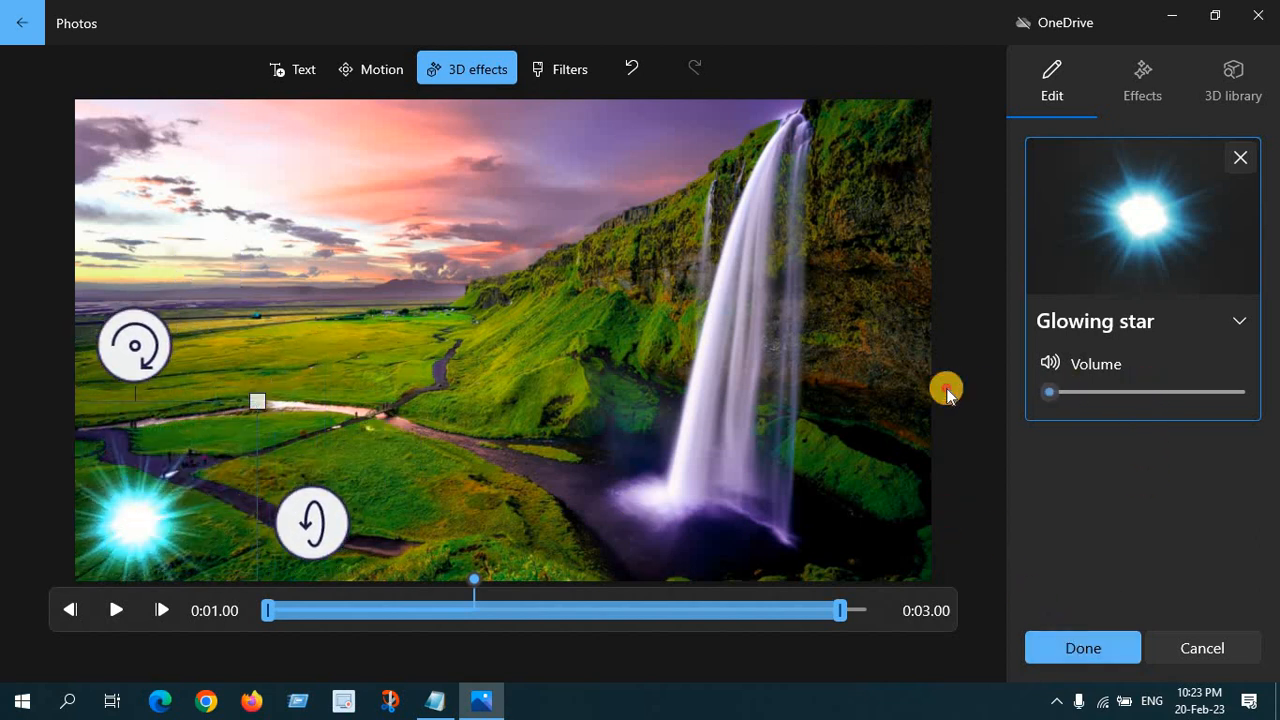
{"action": "left_click", "coordinate": [1067, 656]}
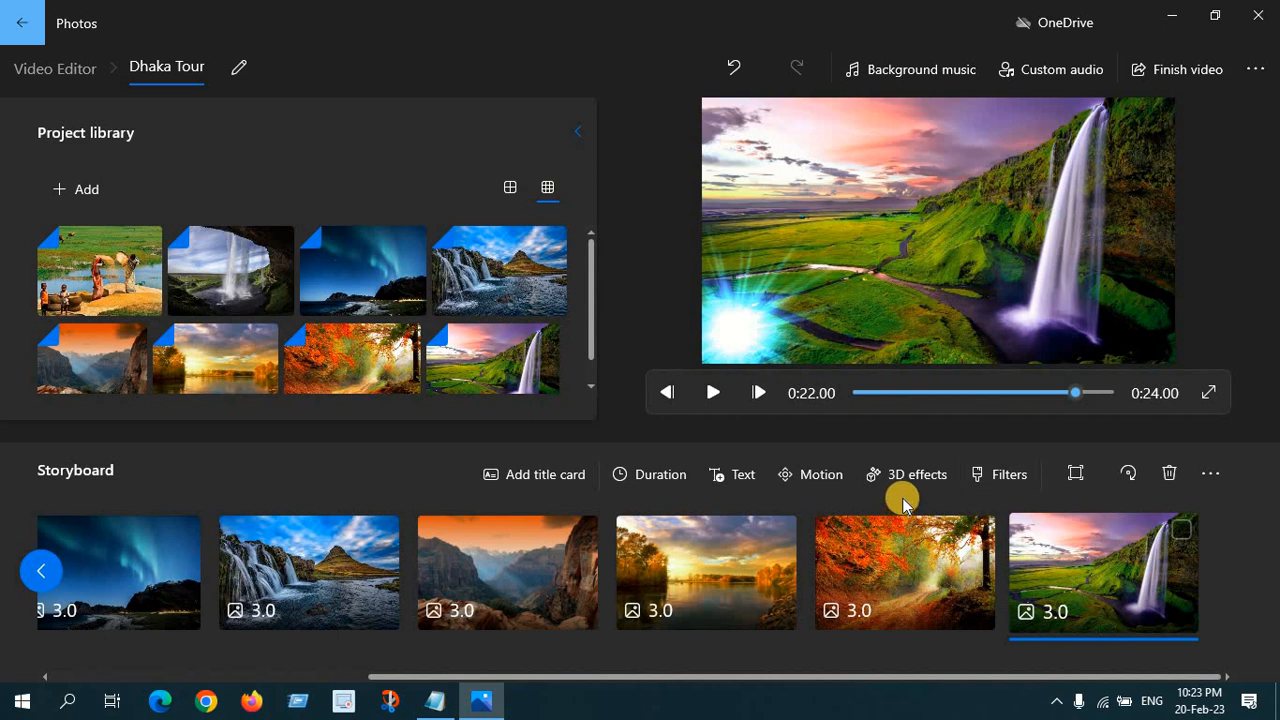
Apply the Energy filter to the green valley waterfall photo.
{"action": "left_click", "coordinate": [42, 575]}
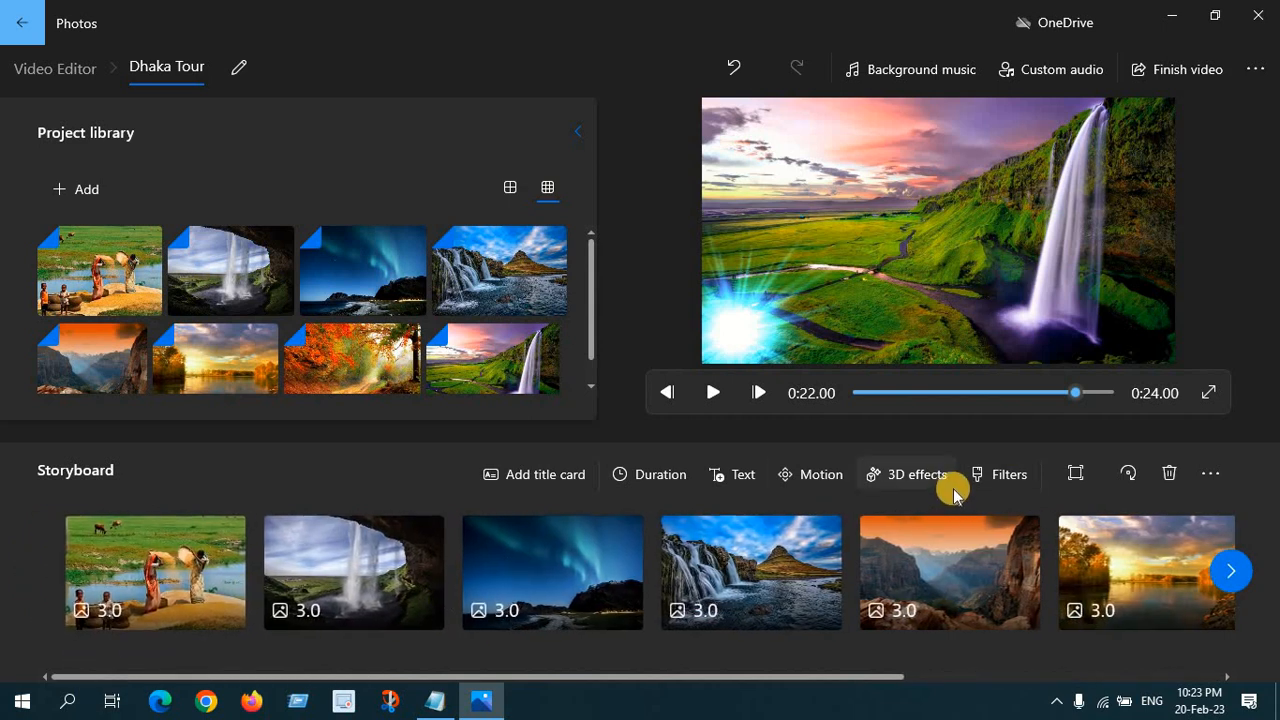
{"action": "left_click", "coordinate": [1010, 475]}
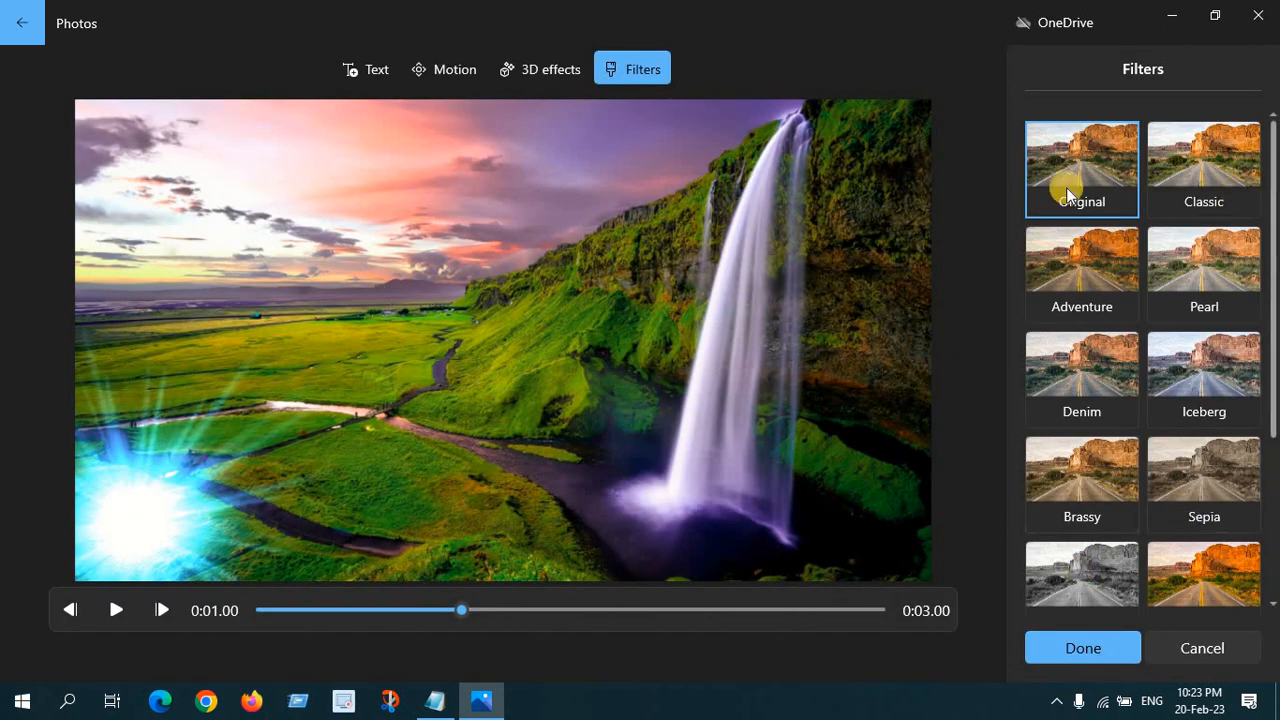
{"action": "left_click", "coordinate": [1218, 283]}
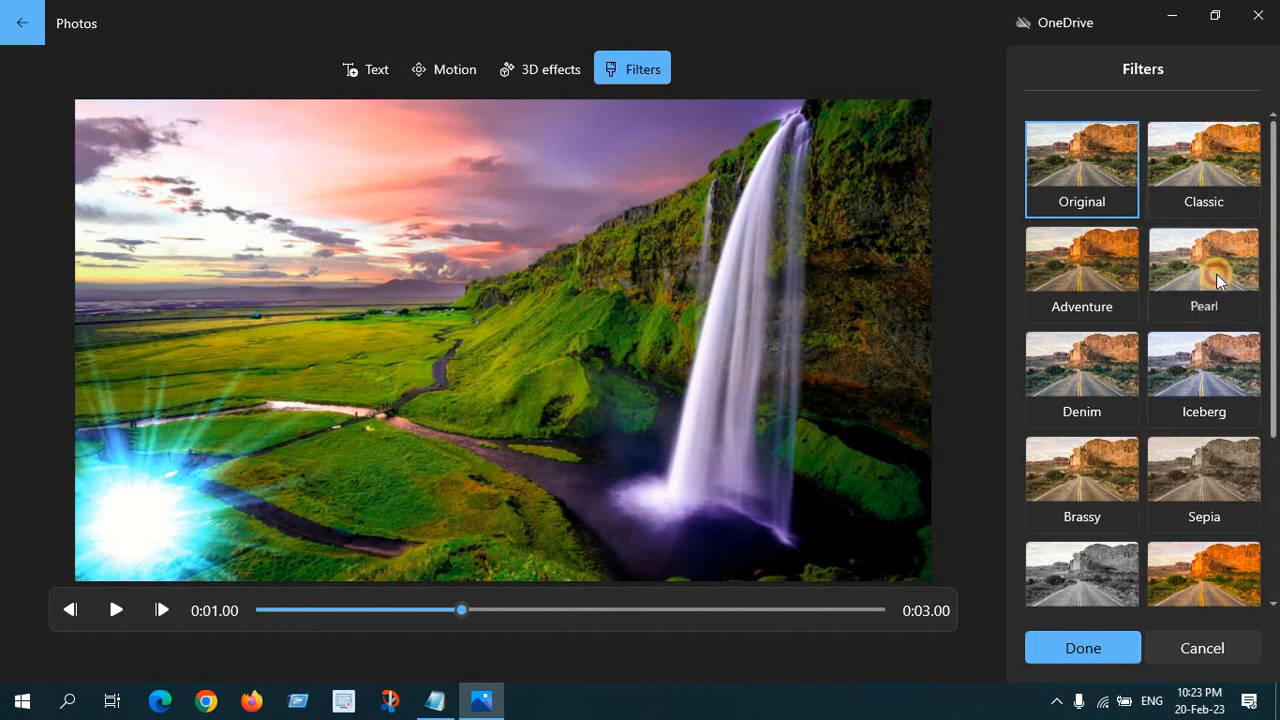
{"action": "left_click", "coordinate": [1218, 576]}
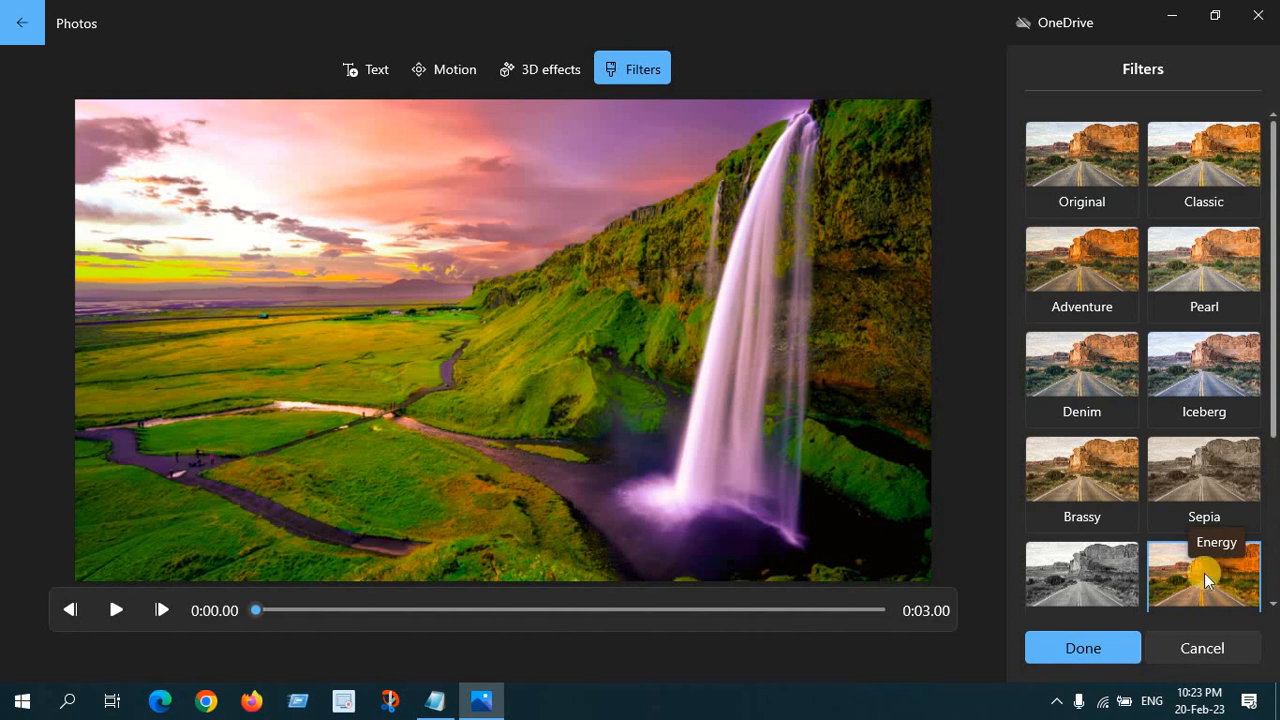
{"action": "left_click", "coordinate": [1084, 650]}
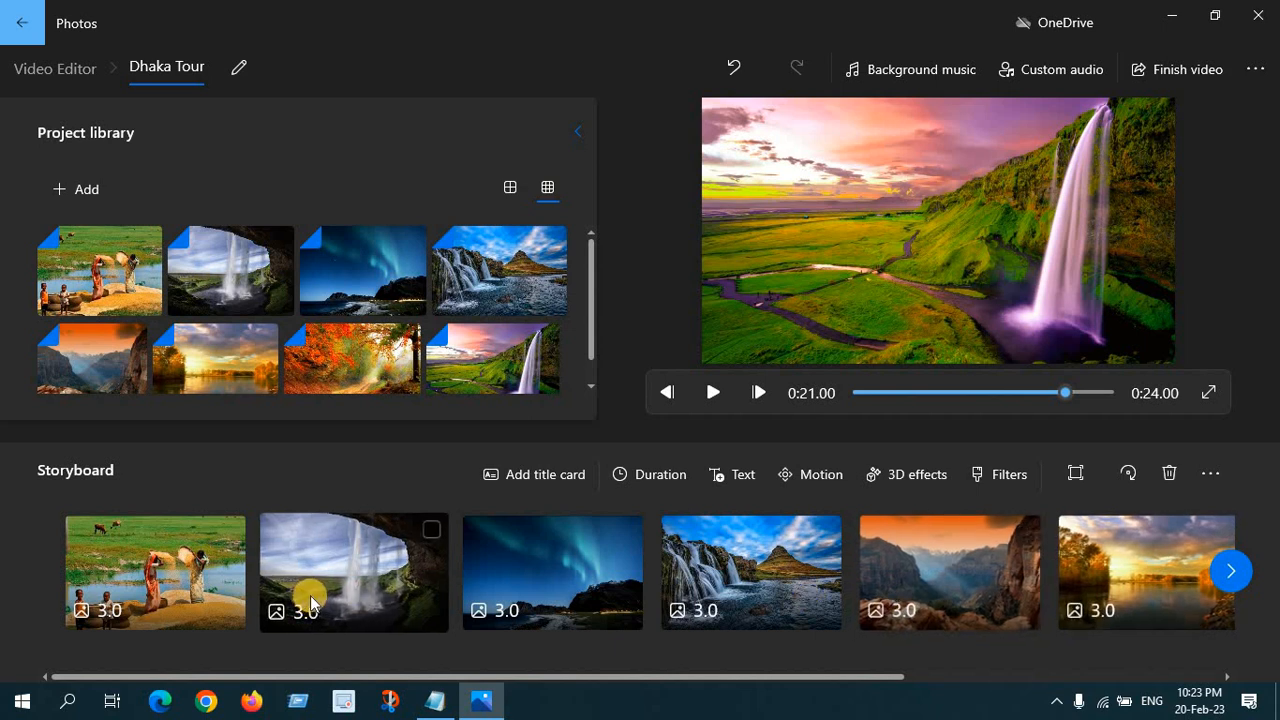
Try the Arcade, Joy and Loved filters on the red canyon photo and settle on the Energy filter.
{"action": "left_click", "coordinate": [932, 580]}
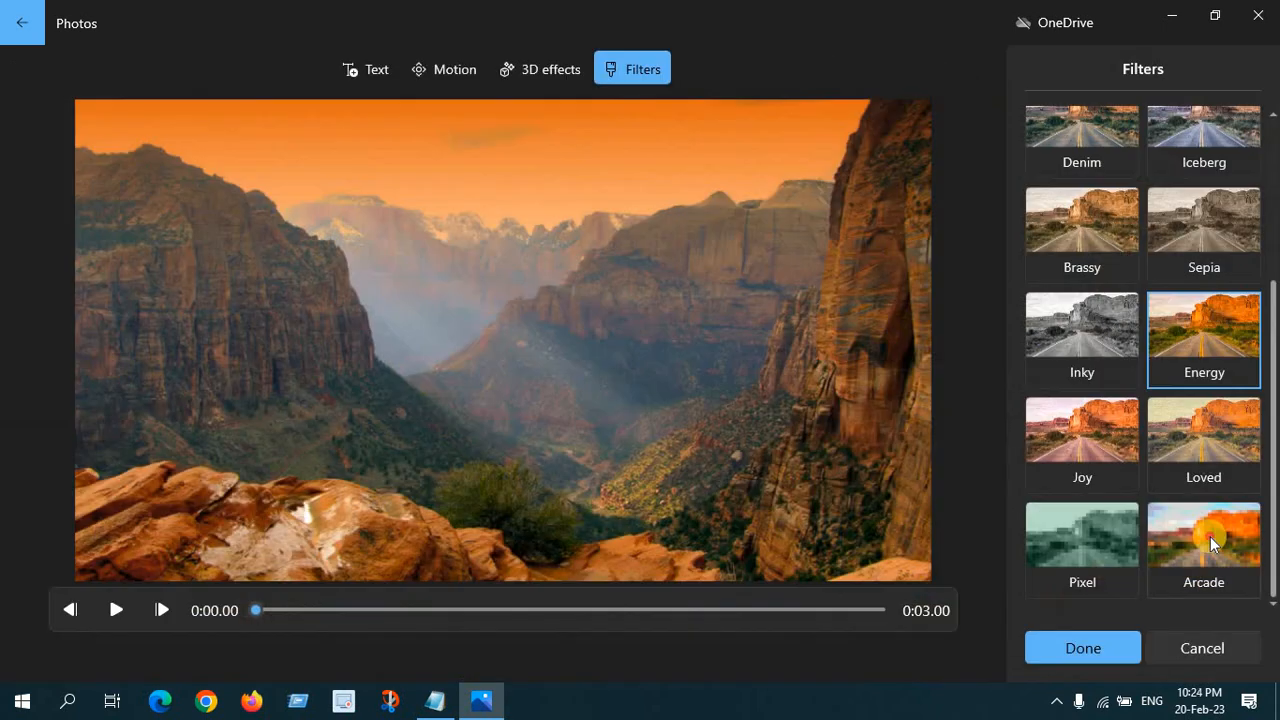
{"action": "left_click", "coordinate": [1210, 536]}
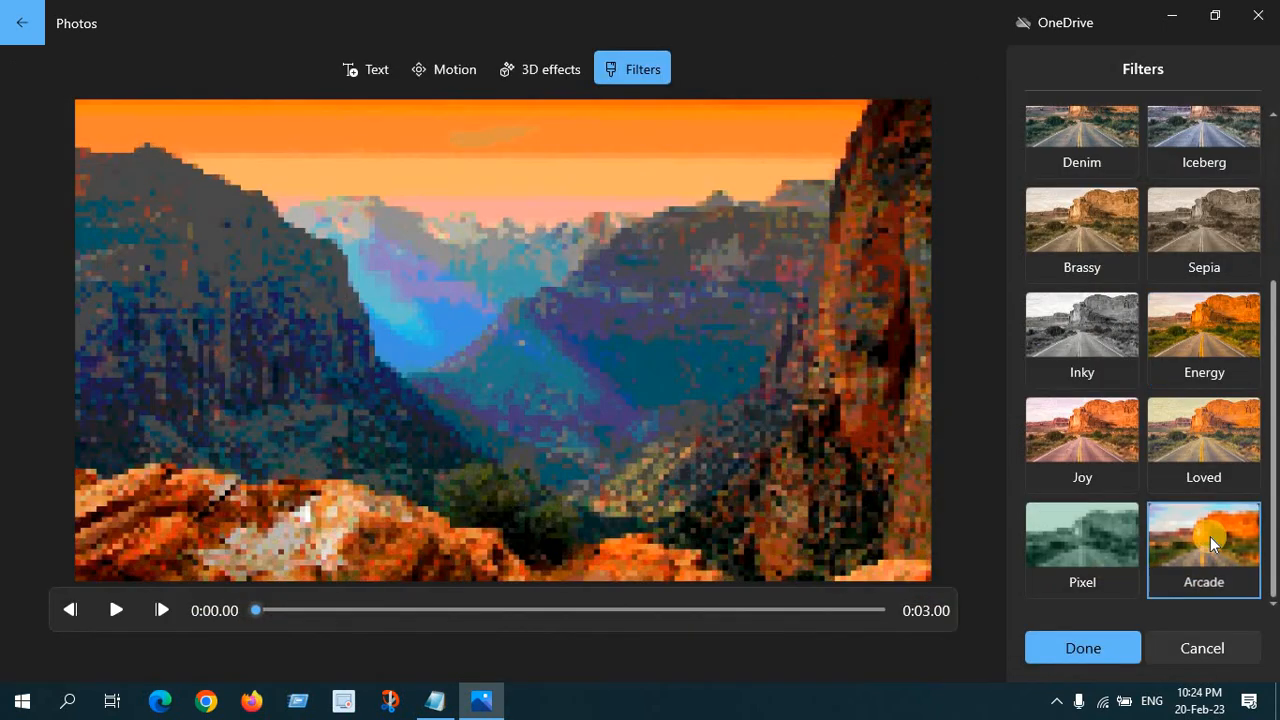
{"action": "left_click", "coordinate": [1073, 427]}
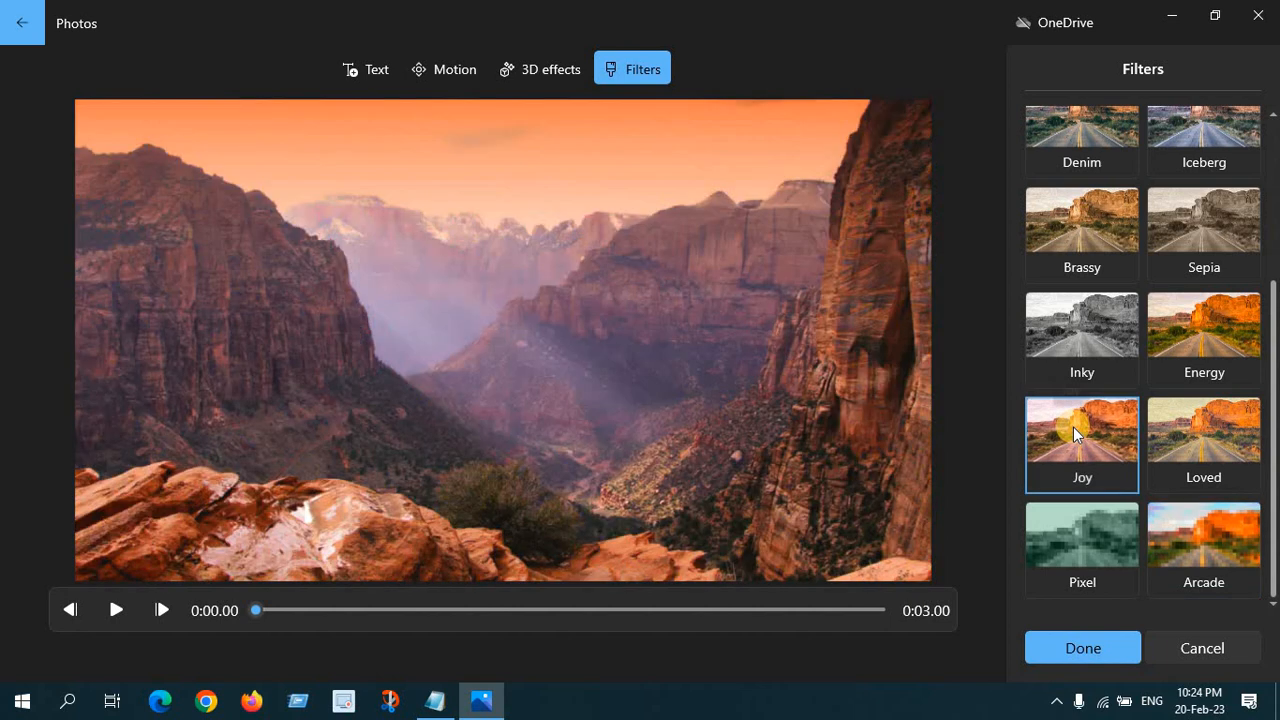
{"action": "left_click", "coordinate": [1229, 428]}
{"action": "left_click", "coordinate": [1217, 326]}
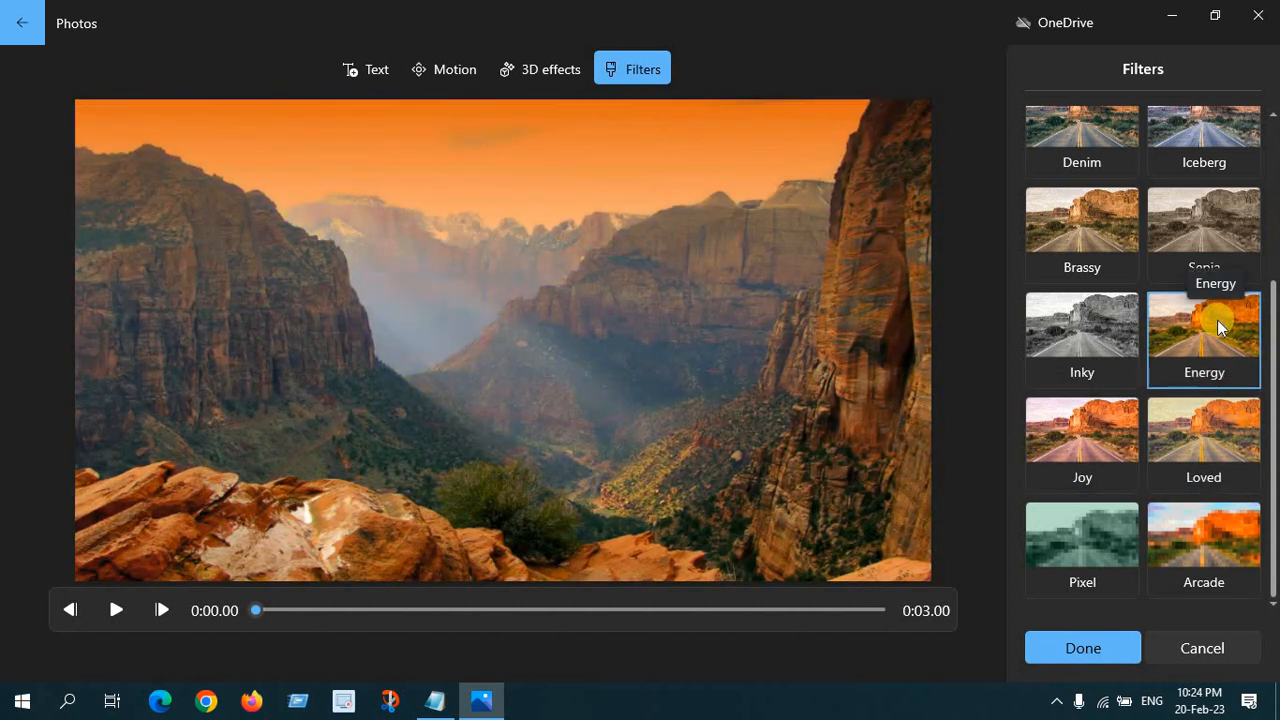
{"action": "left_click", "coordinate": [1192, 645]}
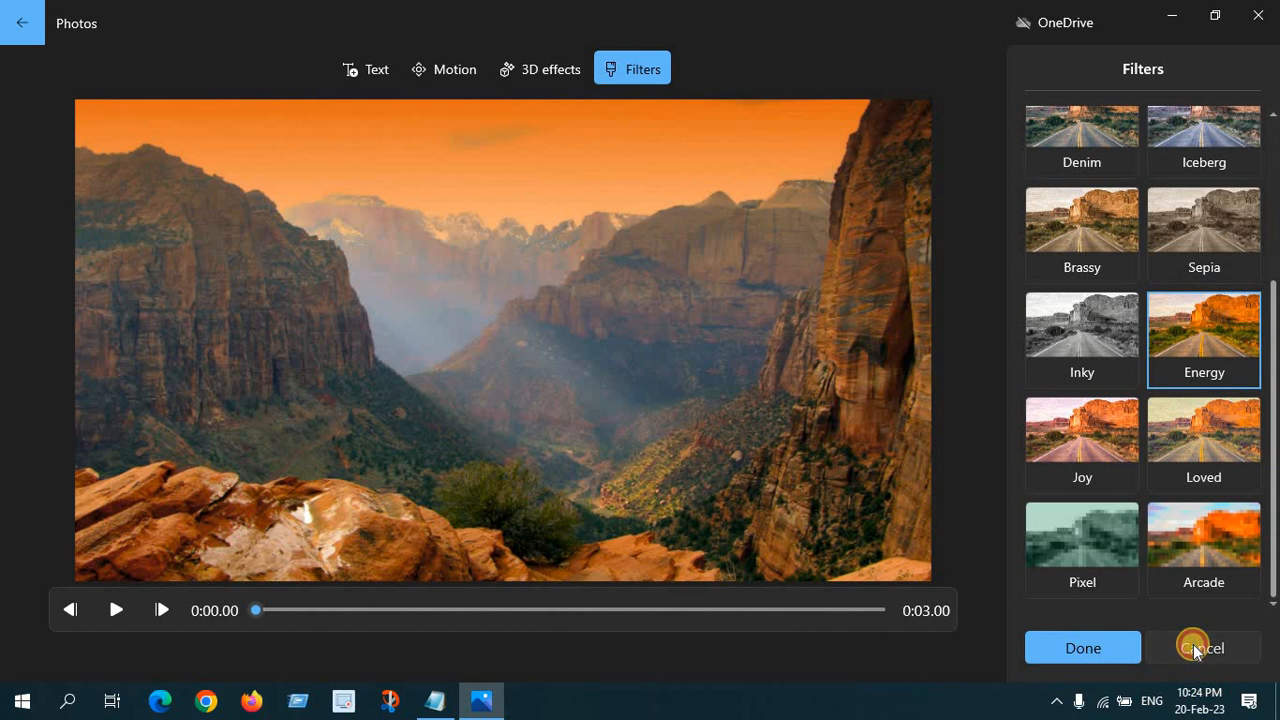
{"action": "left_click", "coordinate": [709, 389]}
{"action": "left_click", "coordinate": [1085, 650]}
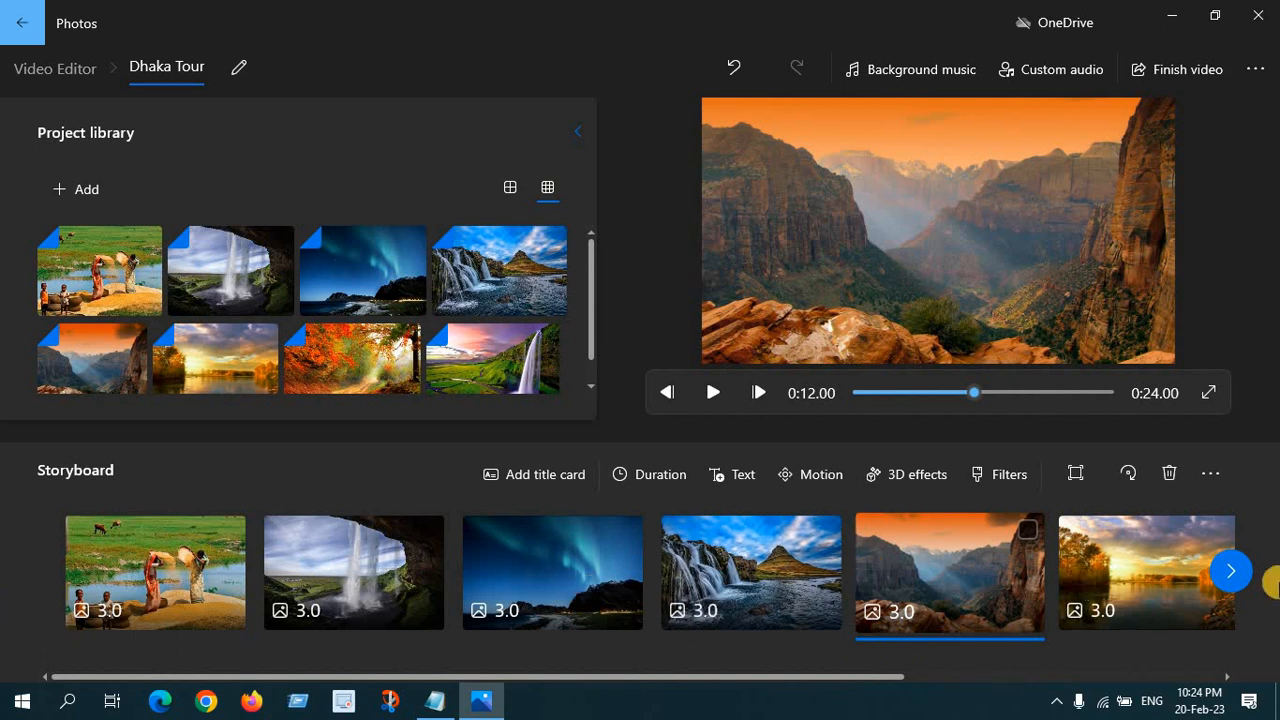
Add two title cards to the storyboard, placing one before the first photo and the other after the last photo.
{"action": "left_click", "coordinate": [1232, 573]}
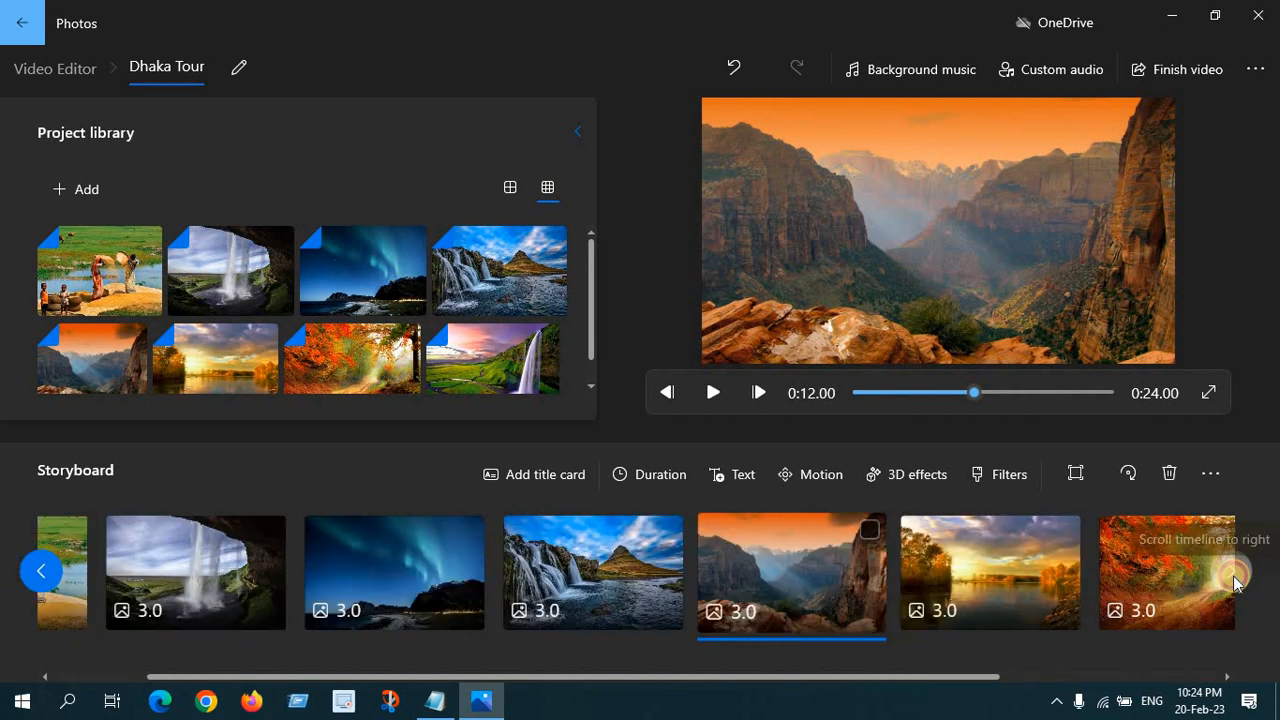
{"action": "left_click", "coordinate": [1234, 580]}
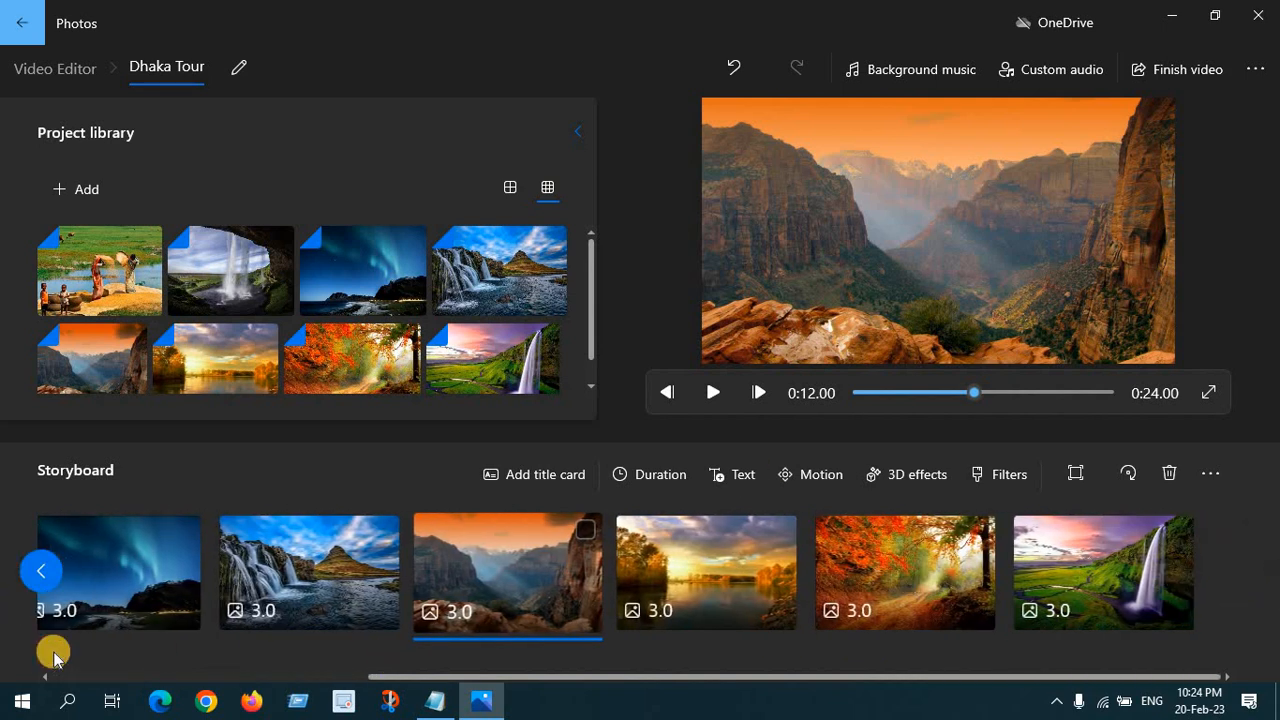
{"action": "left_click", "coordinate": [30, 567]}
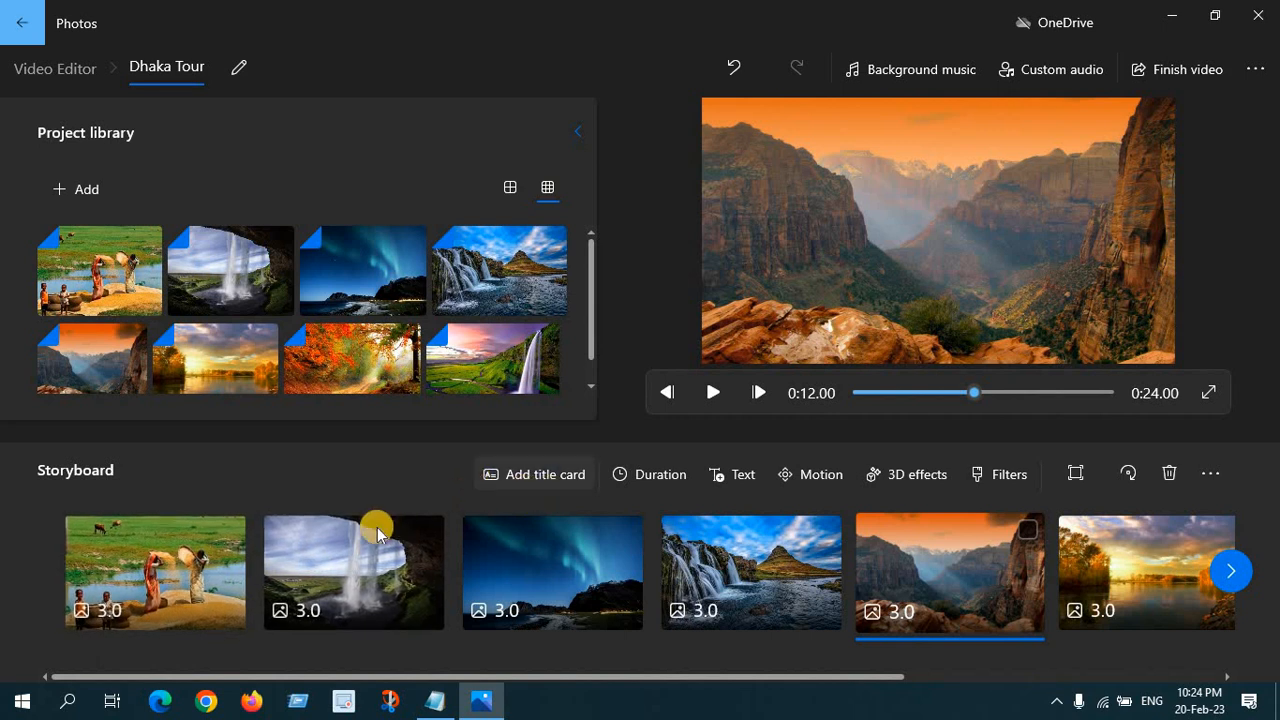
{"action": "left_click", "coordinate": [540, 478]}
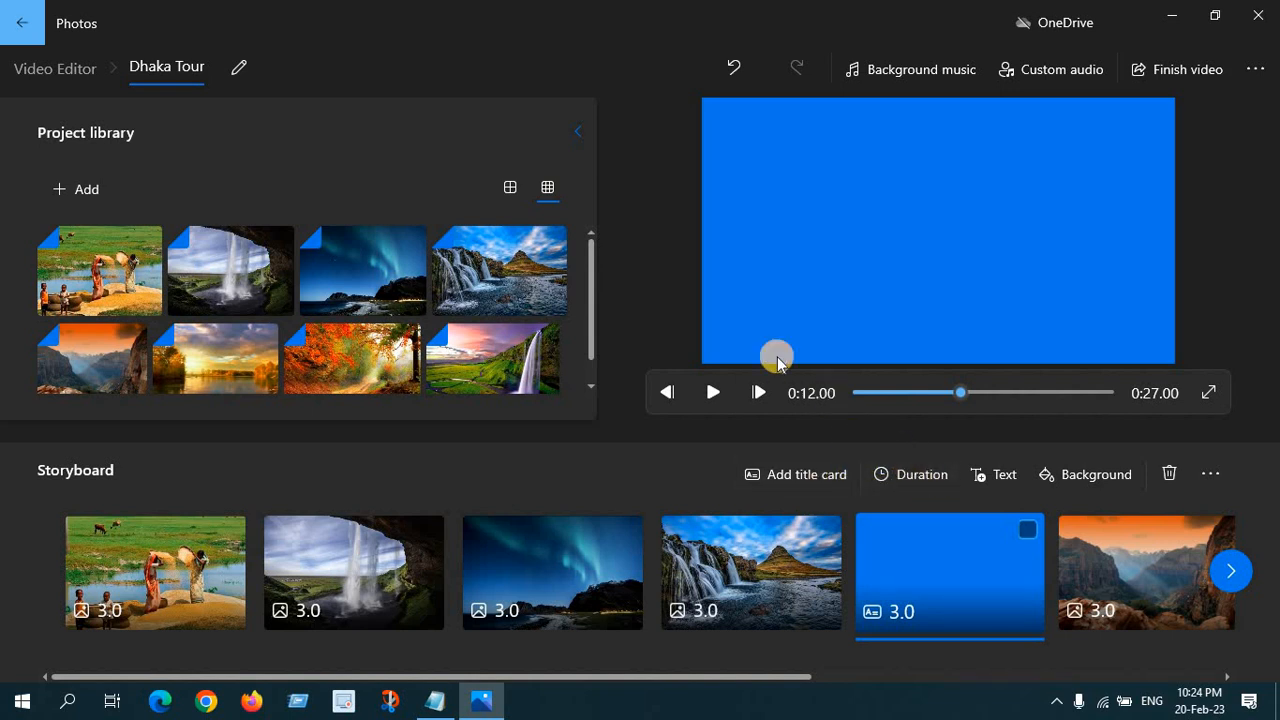
{"action": "left_click", "coordinate": [797, 476]}
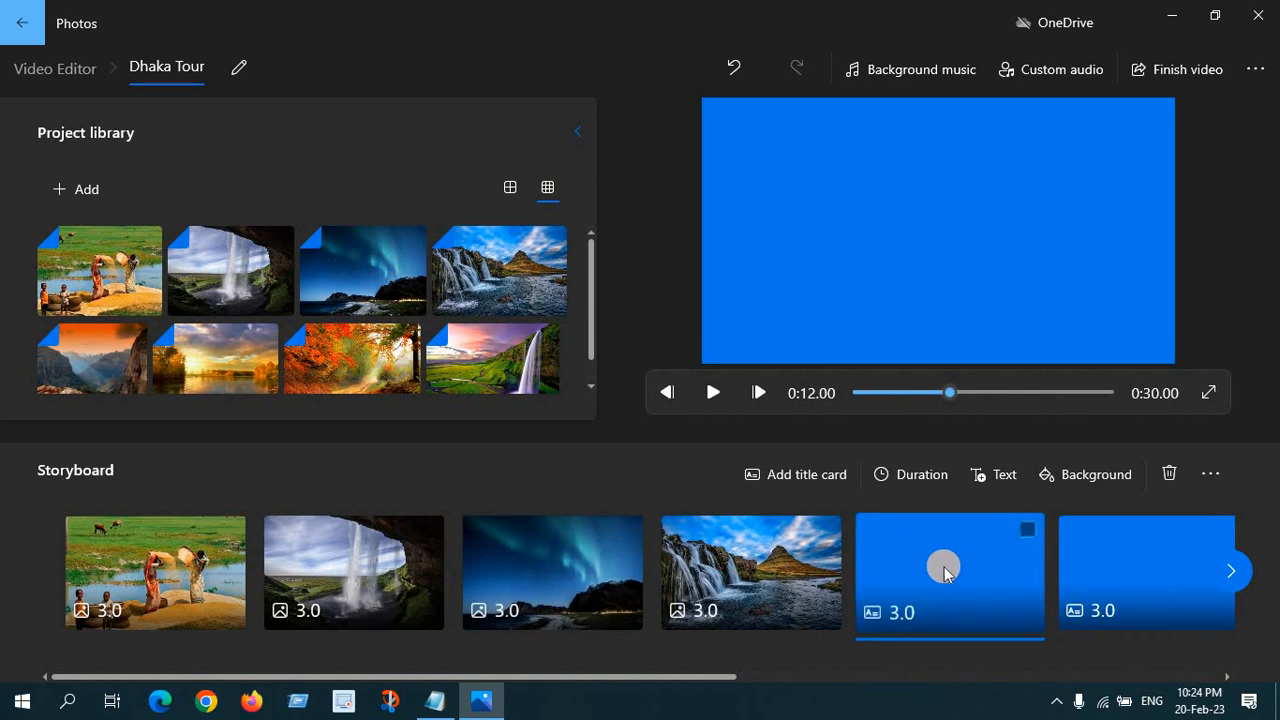
{"action": "left_click_drag", "start_coordinate": [768, 570], "coordinate": [156, 588]}
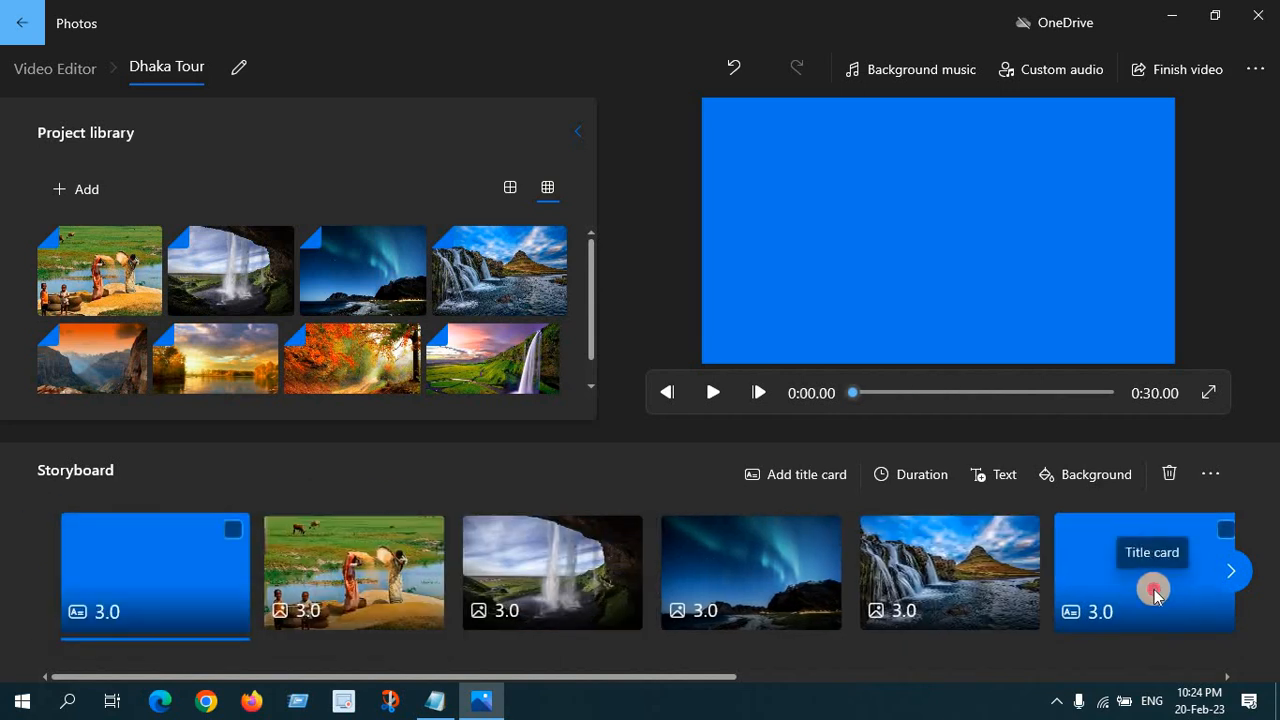
{"action": "left_click_drag", "start_coordinate": [1151, 588], "coordinate": [1120, 600]}
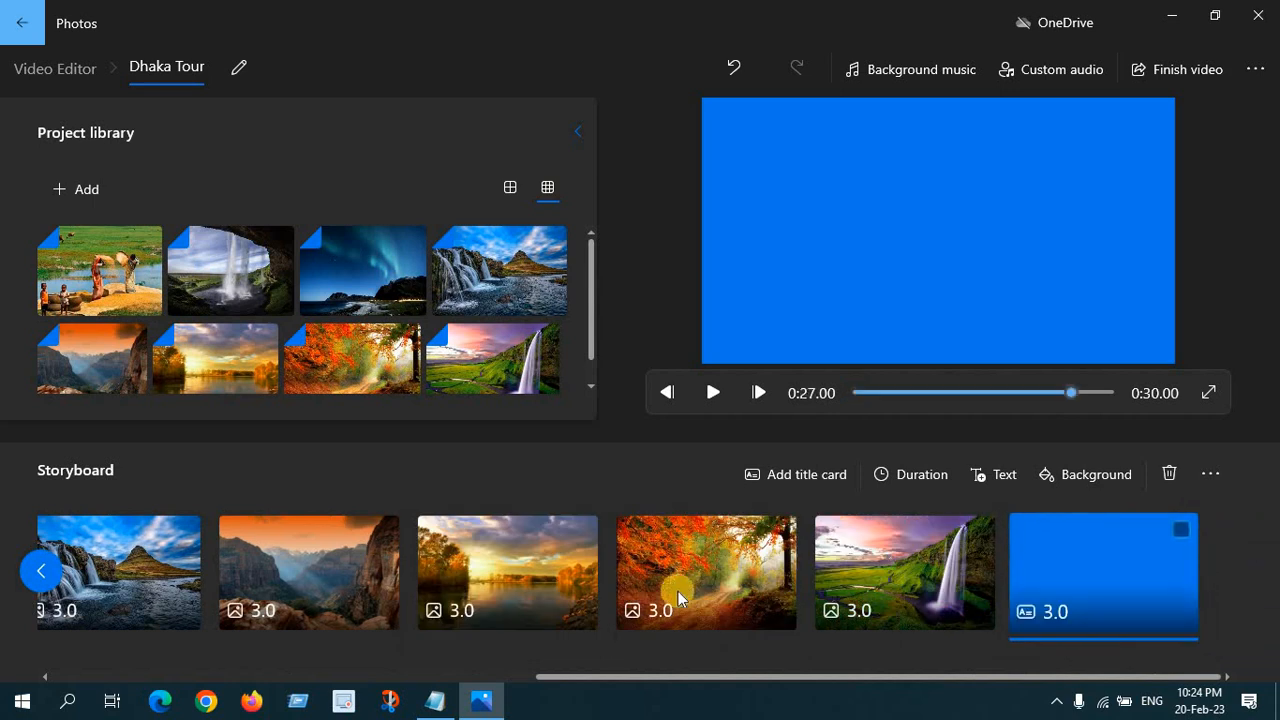
Replace the opening title card's text with "Watching video".
{"action": "left_click", "coordinate": [40, 575]}
{"action": "left_click", "coordinate": [177, 543]}
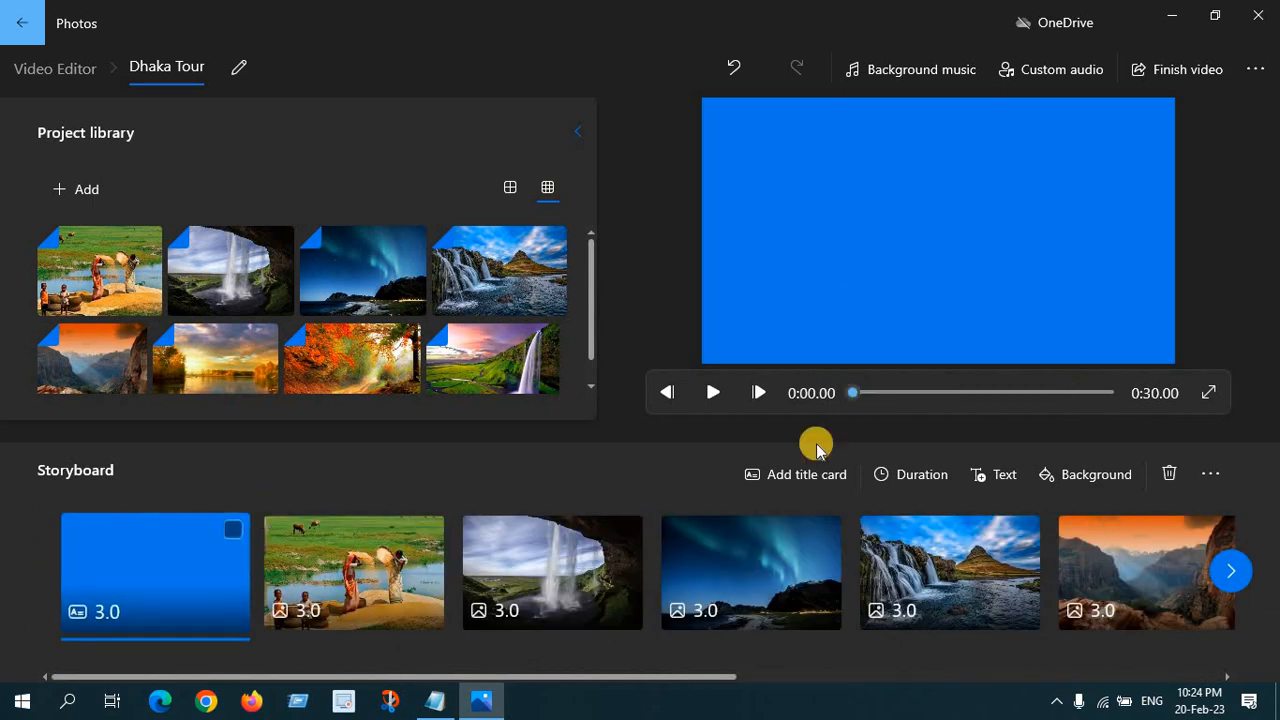
{"action": "left_click", "coordinate": [1001, 452]}
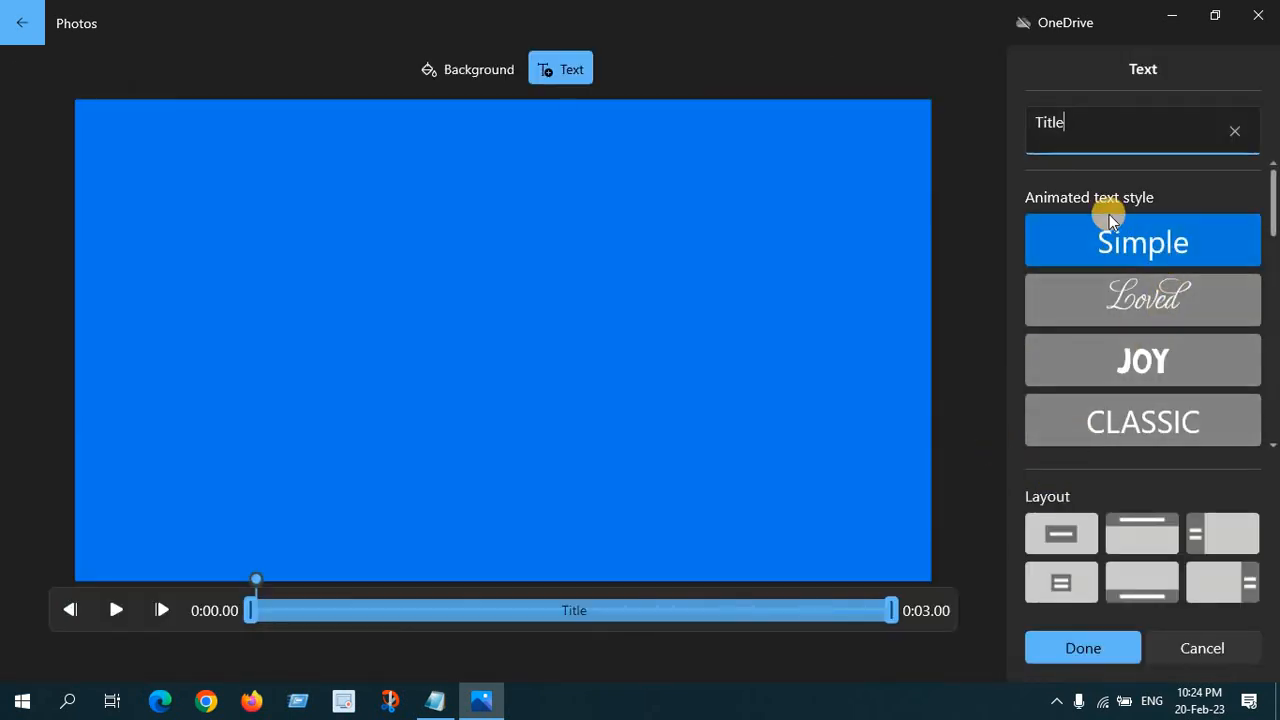
{"action": "key", "text": "BackSpace"}
{"action": "key", "text": "BackSpace"}
{"action": "key", "text": "BackSpace"}
{"action": "key", "text": "BackSpace"}
{"action": "key", "text": "BackSpace"}
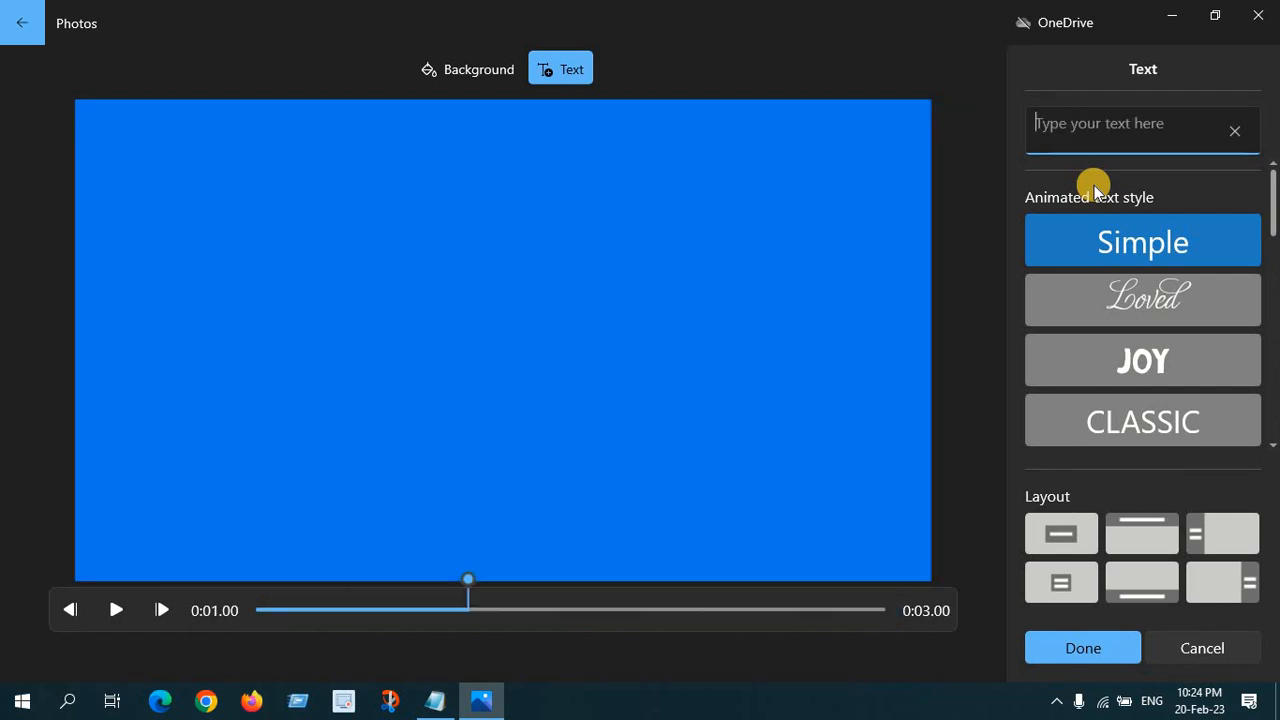
{"action": "type", "text": "Wa"}
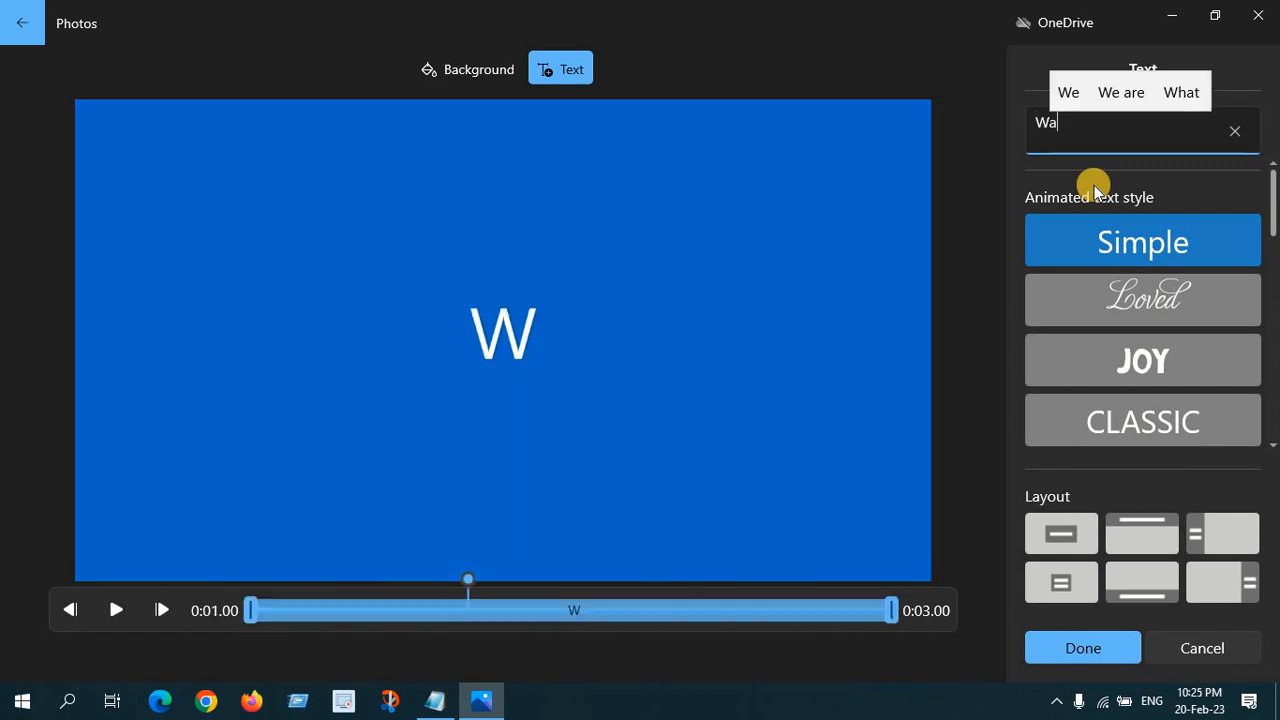
{"action": "type", "text": "tc"}
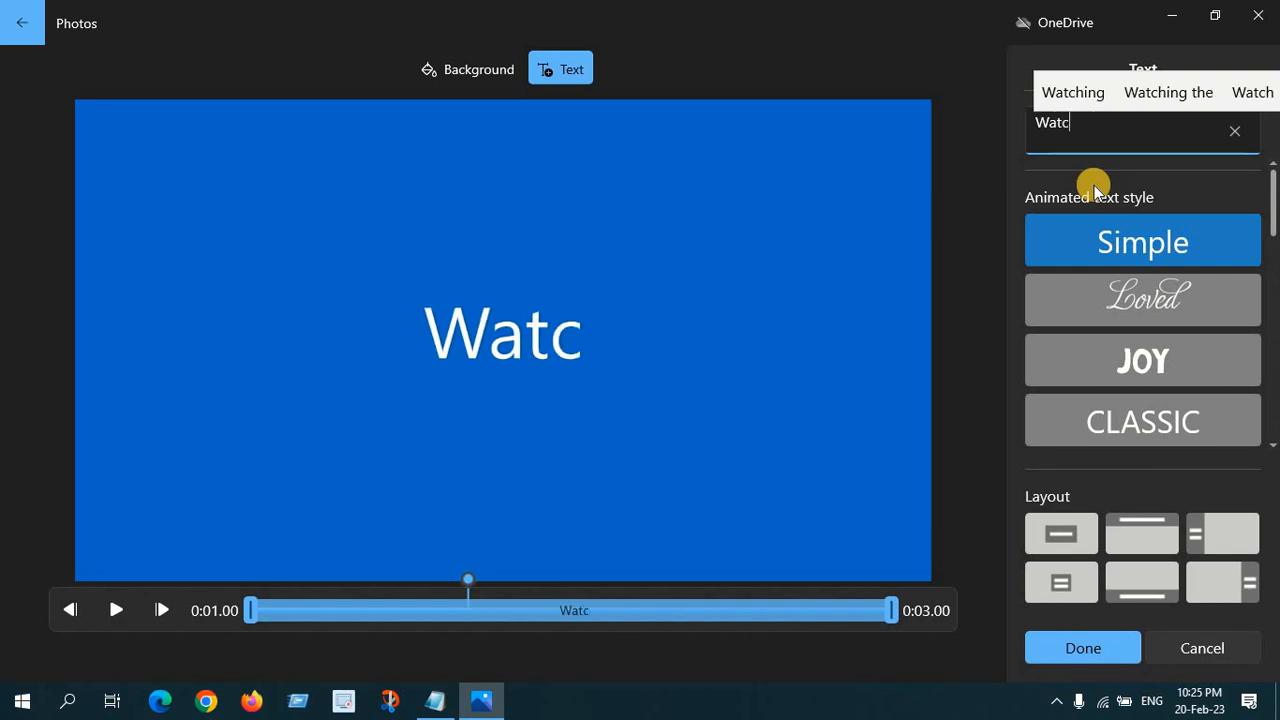
{"action": "type", "text": "hing"}
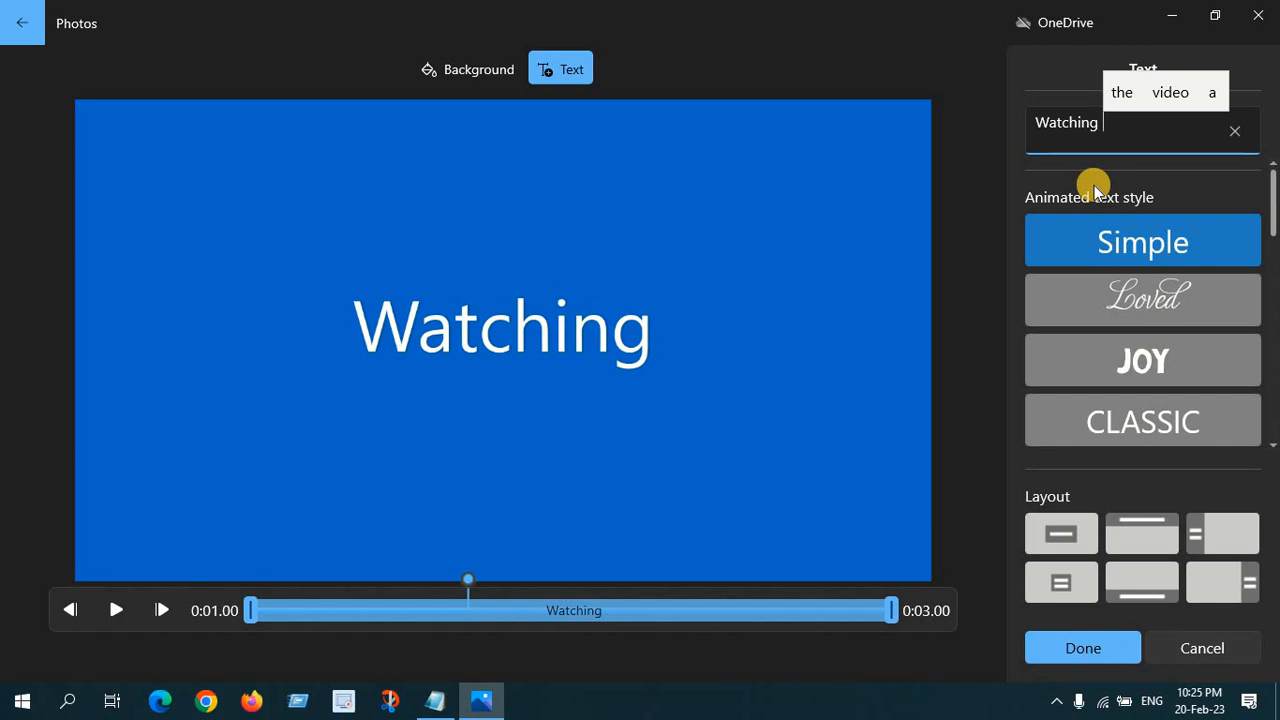
{"action": "type", "text": " video"}
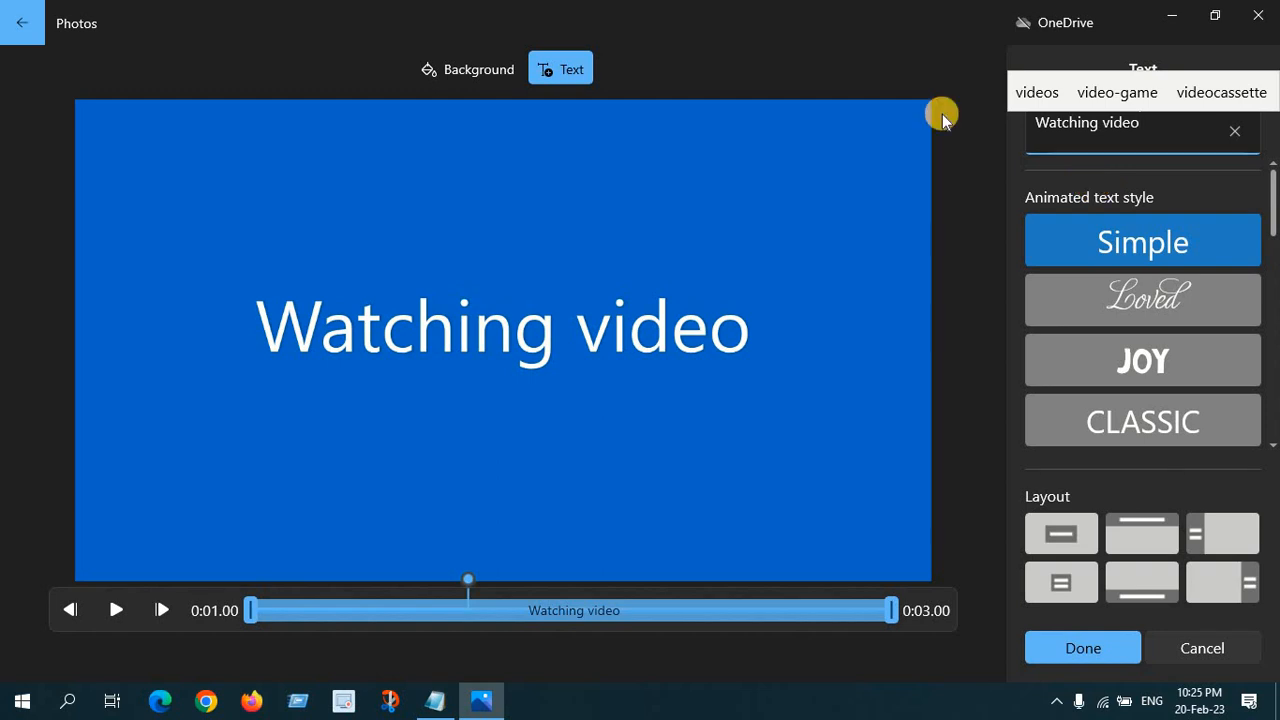
Try the Simple, Loved and Classic animated text styles on the title and select the Joy style.
{"action": "left_click", "coordinate": [1146, 252]}
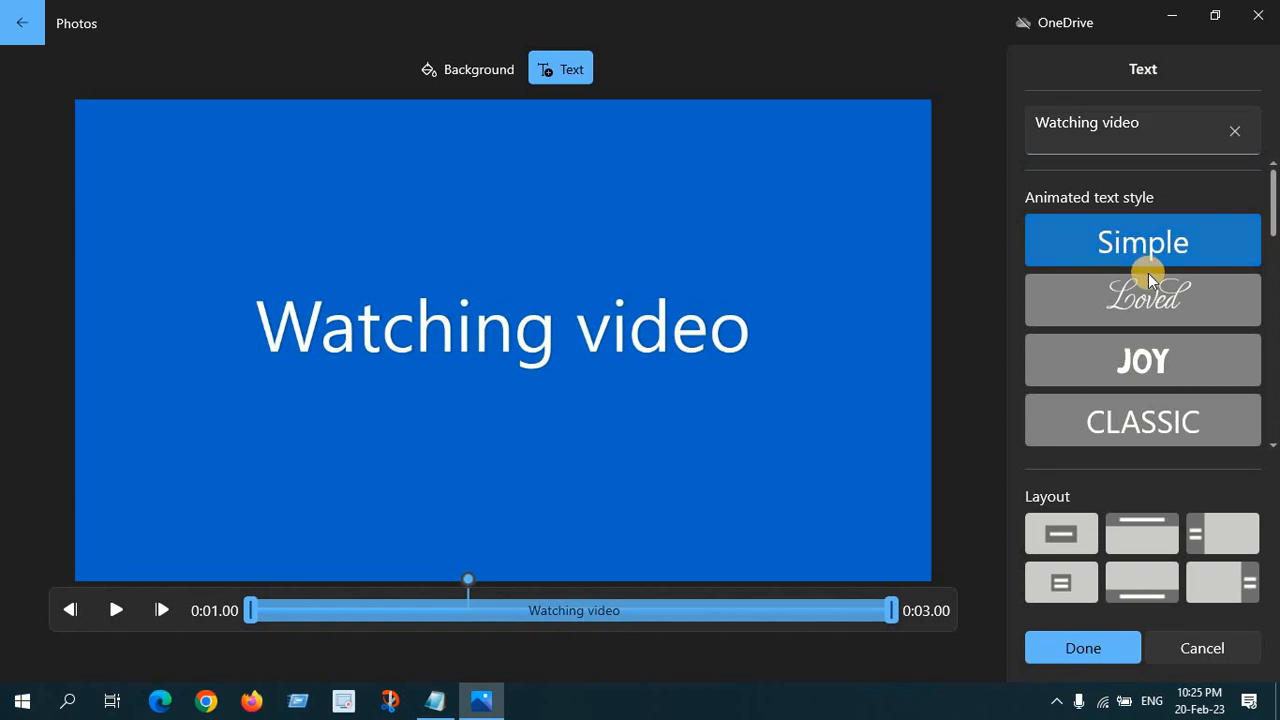
{"action": "left_click", "coordinate": [1141, 293]}
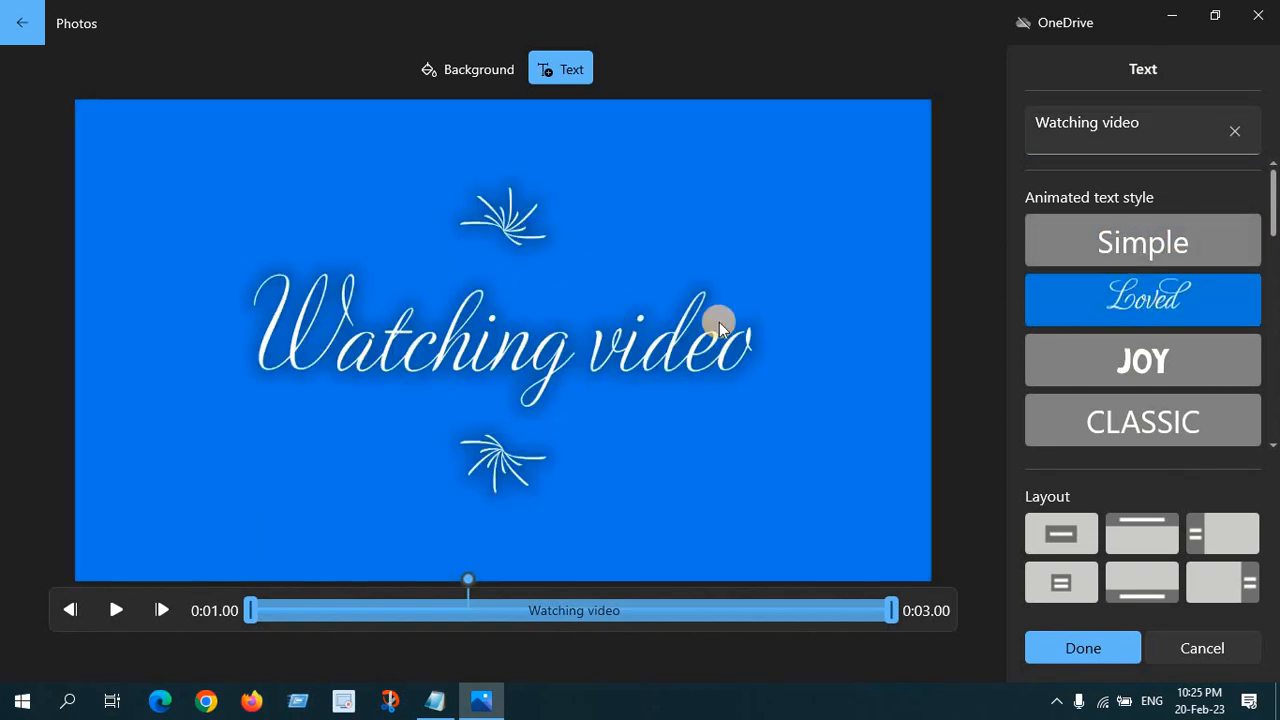
{"action": "left_click", "coordinate": [1159, 425]}
{"action": "left_click", "coordinate": [1154, 358]}
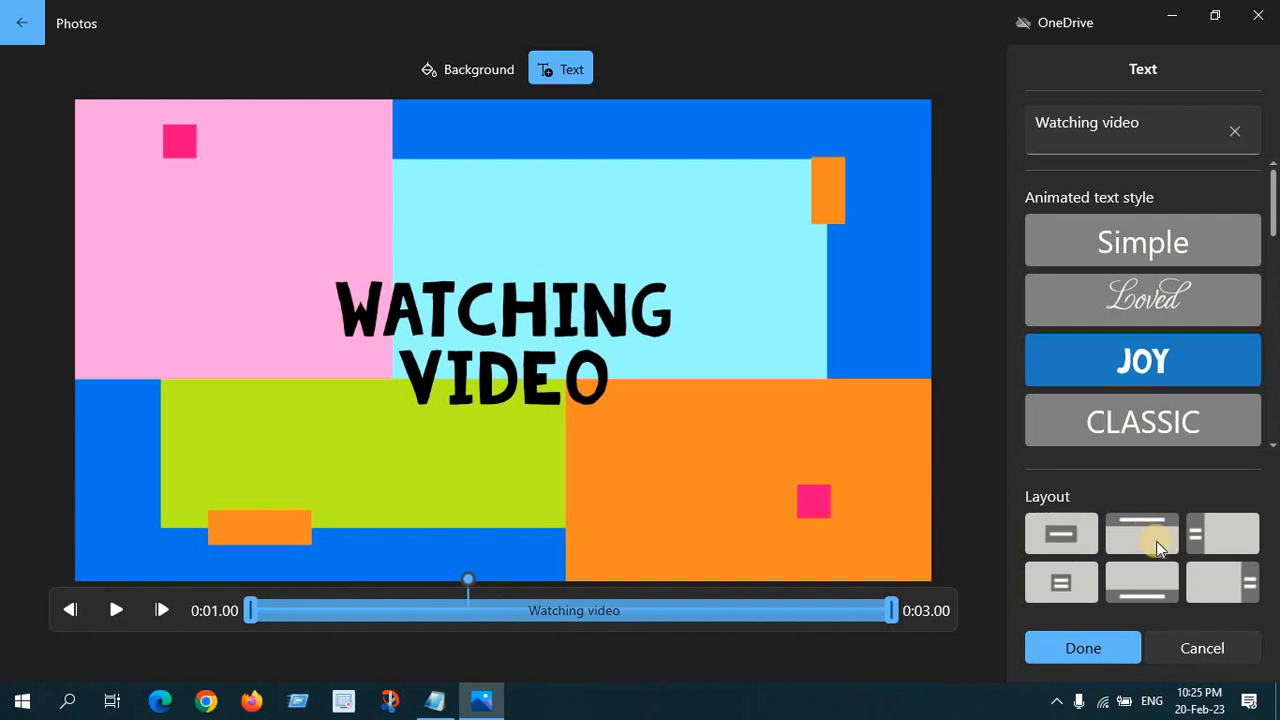
Try the Title 2 and top-aligned text layouts on the opening title card, then keep the single-line centred layout and save the text.
{"action": "left_click", "coordinate": [1060, 588]}
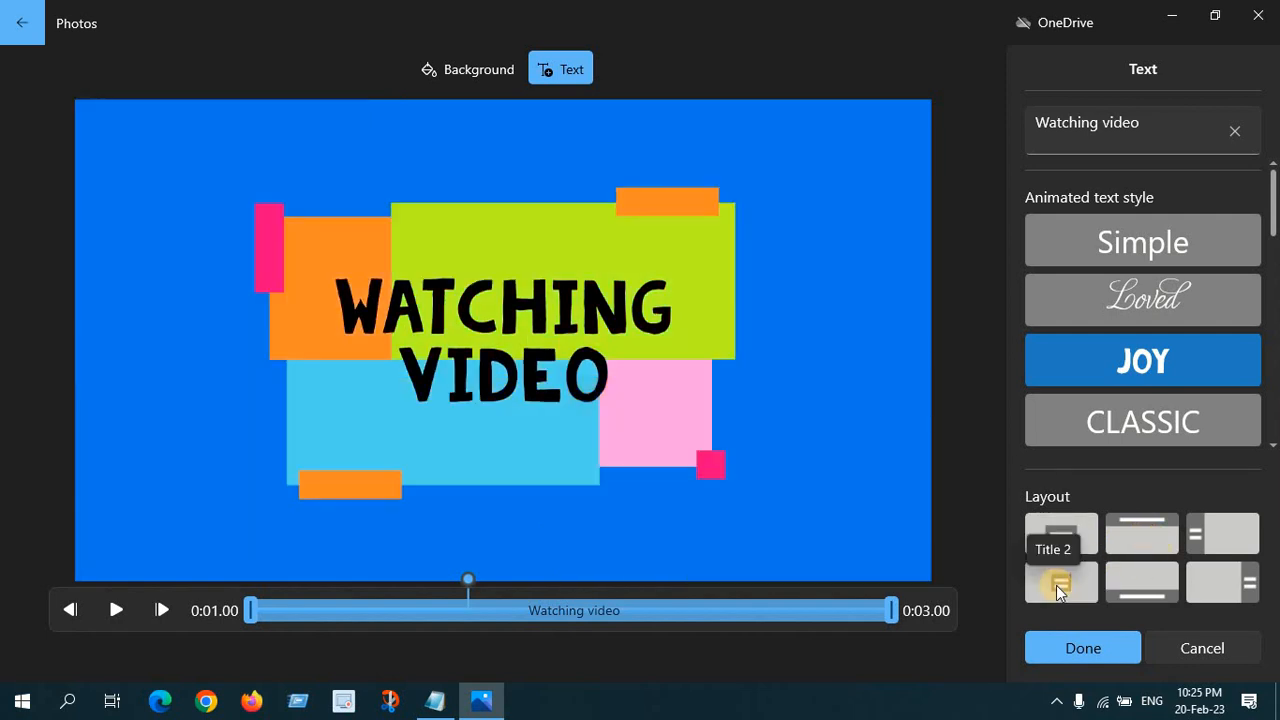
{"action": "left_click", "coordinate": [1071, 528]}
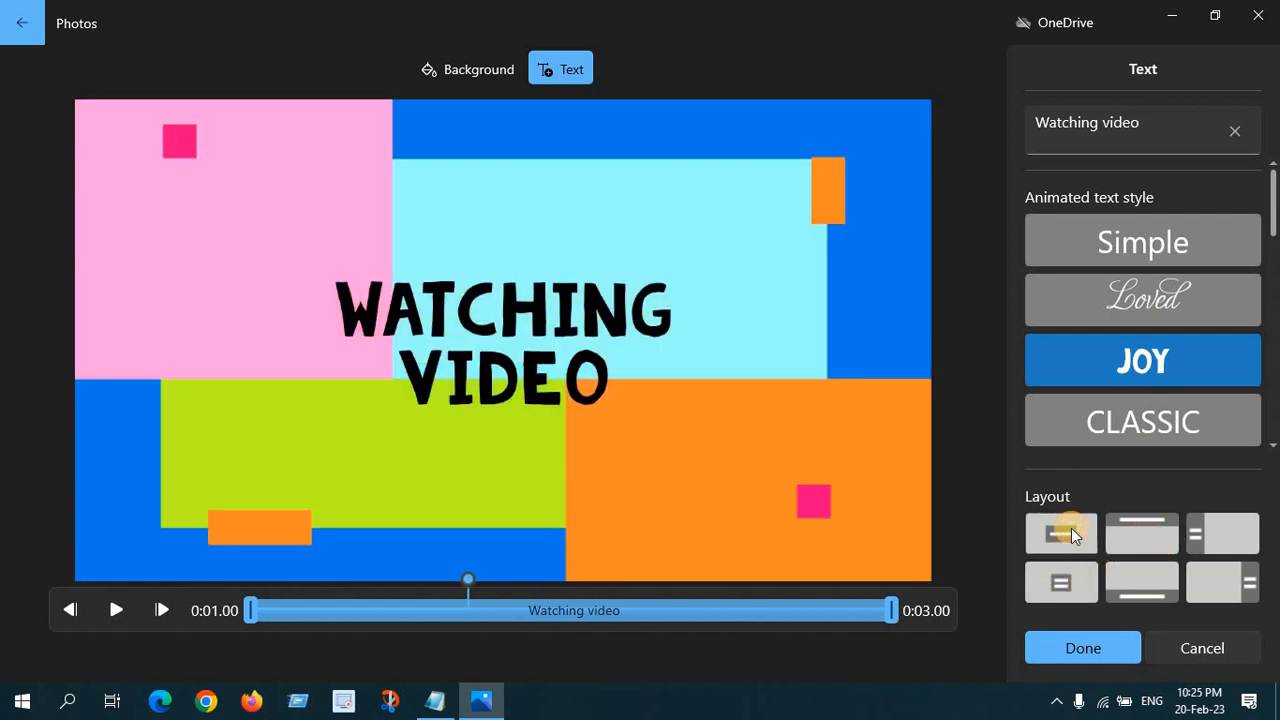
{"action": "left_click", "coordinate": [1148, 516]}
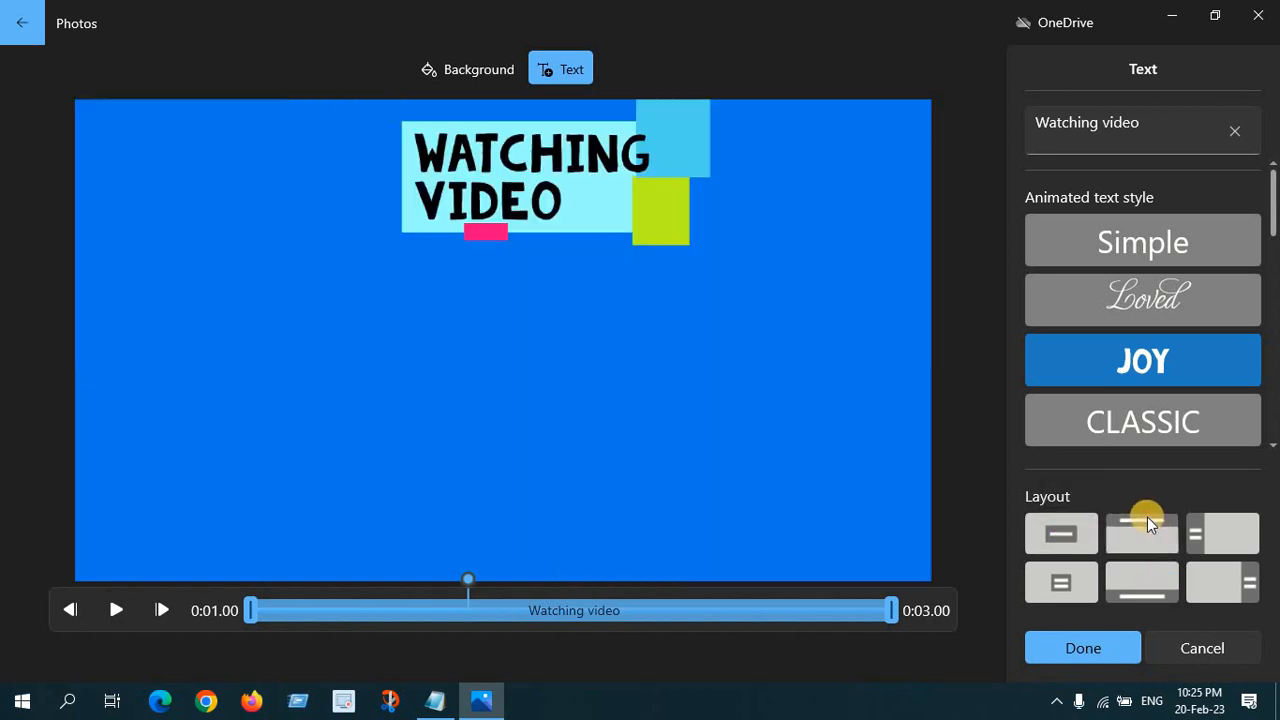
{"action": "left_click", "coordinate": [1058, 530]}
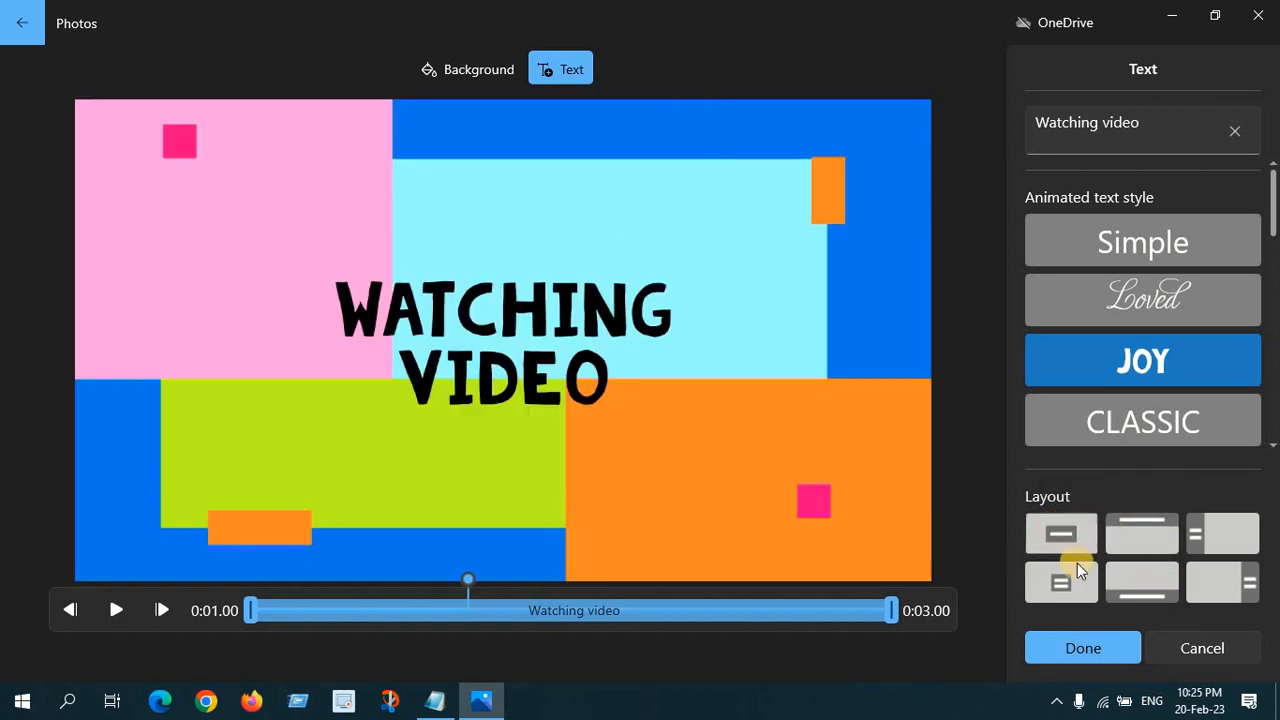
{"action": "left_click", "coordinate": [1082, 646]}
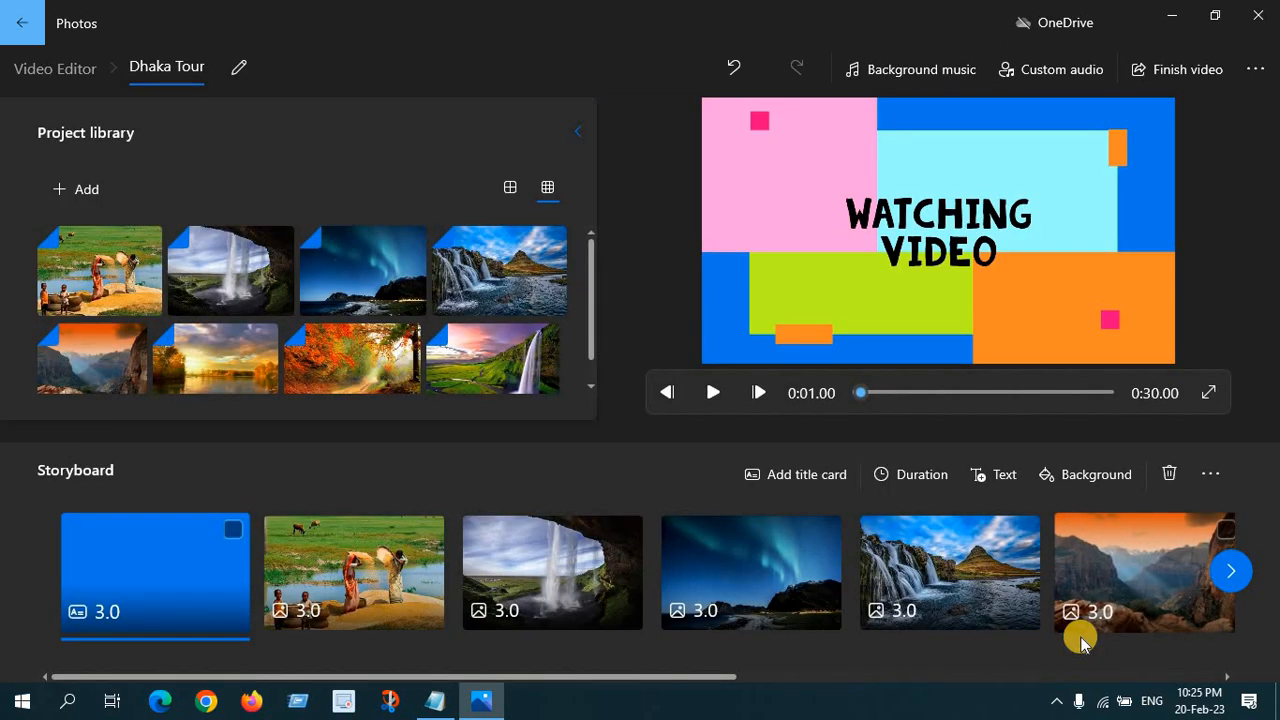
Replace the closing title card's text with "Thanks for watching" and apply the Joy animated text style.
{"action": "left_click", "coordinate": [1230, 575]}
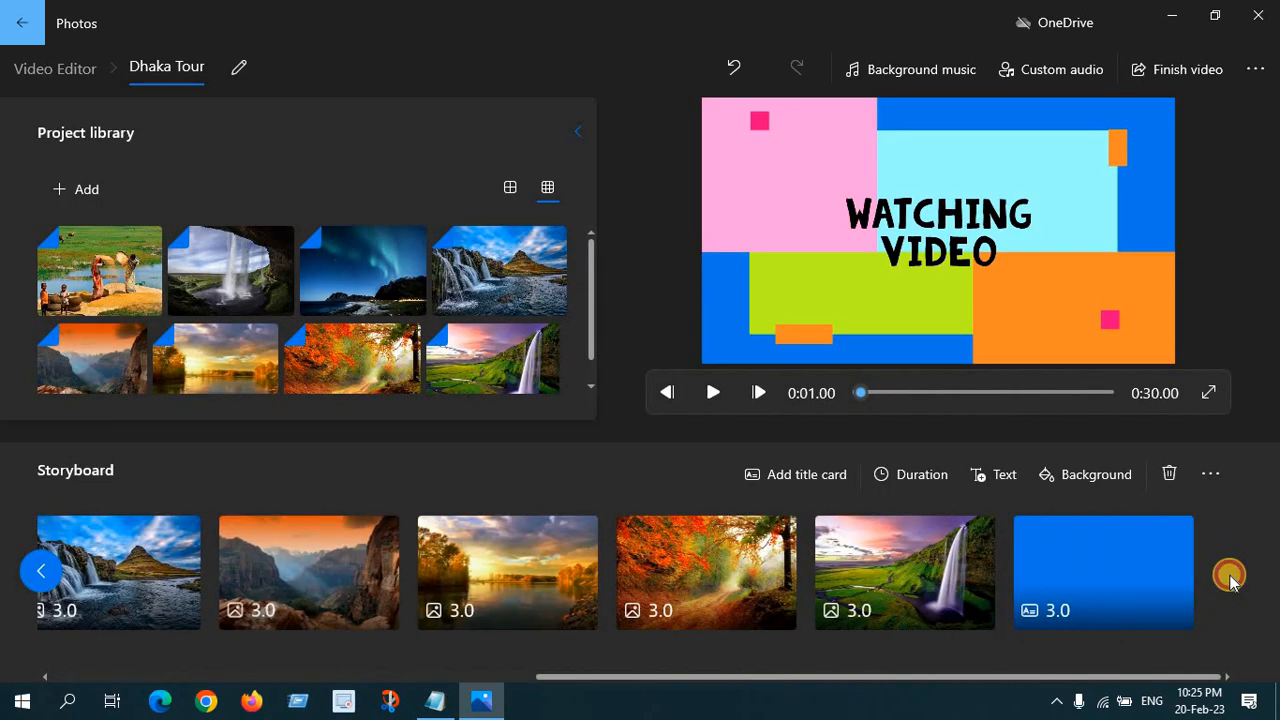
{"action": "left_click", "coordinate": [1134, 564]}
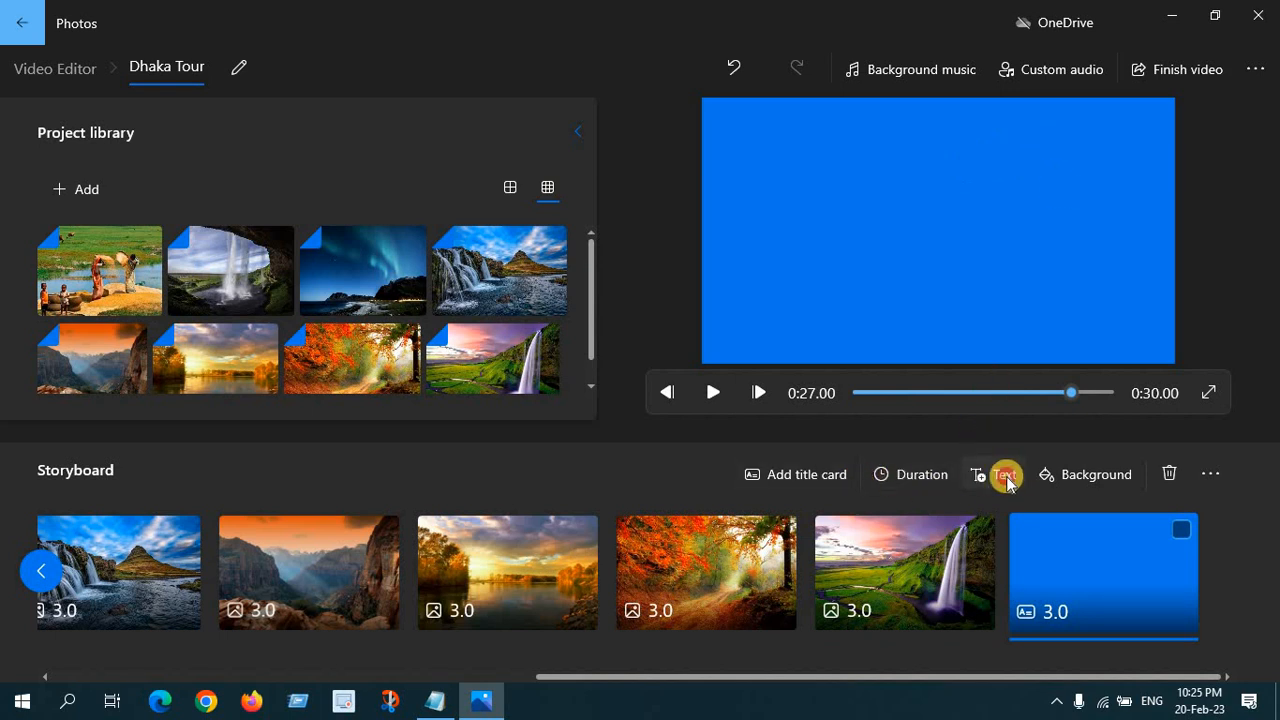
{"action": "left_click", "coordinate": [1004, 476]}
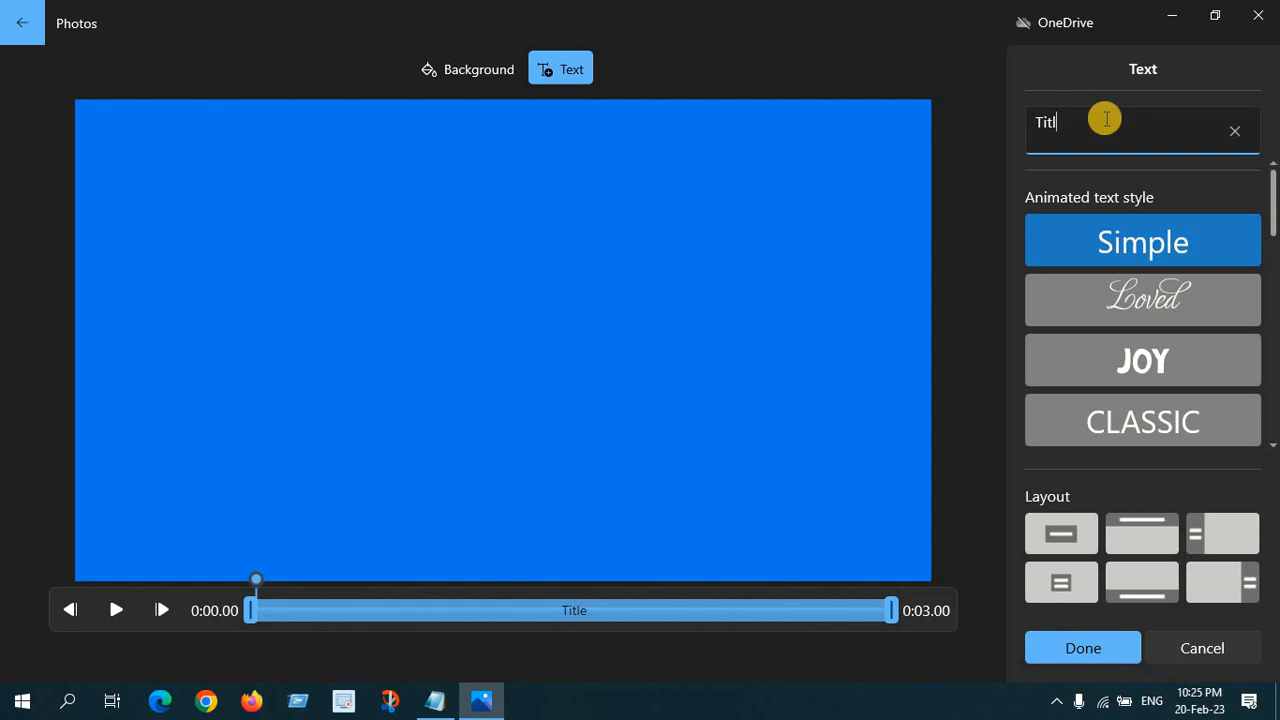
{"action": "key", "text": "BackSpace"}
{"action": "key", "text": "BackSpace"}
{"action": "key", "text": "BackSpace"}
{"action": "key", "text": "BackSpace"}
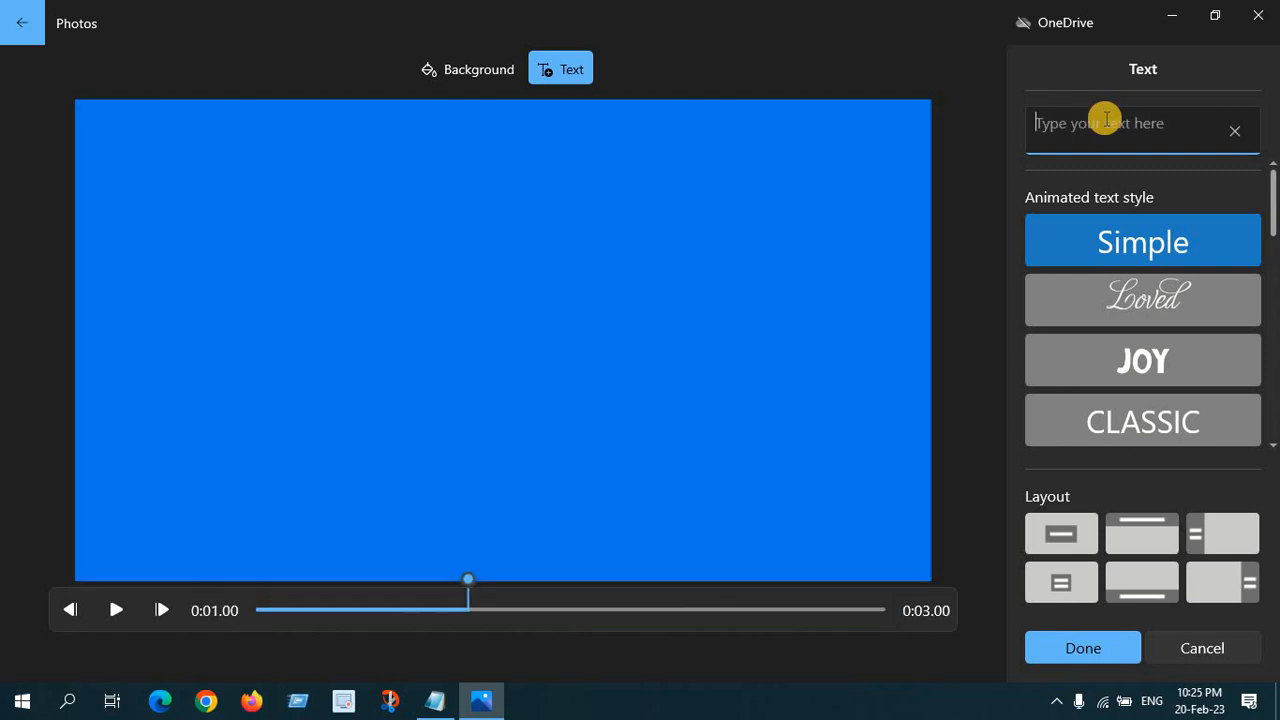
{"action": "type", "text": "T"}
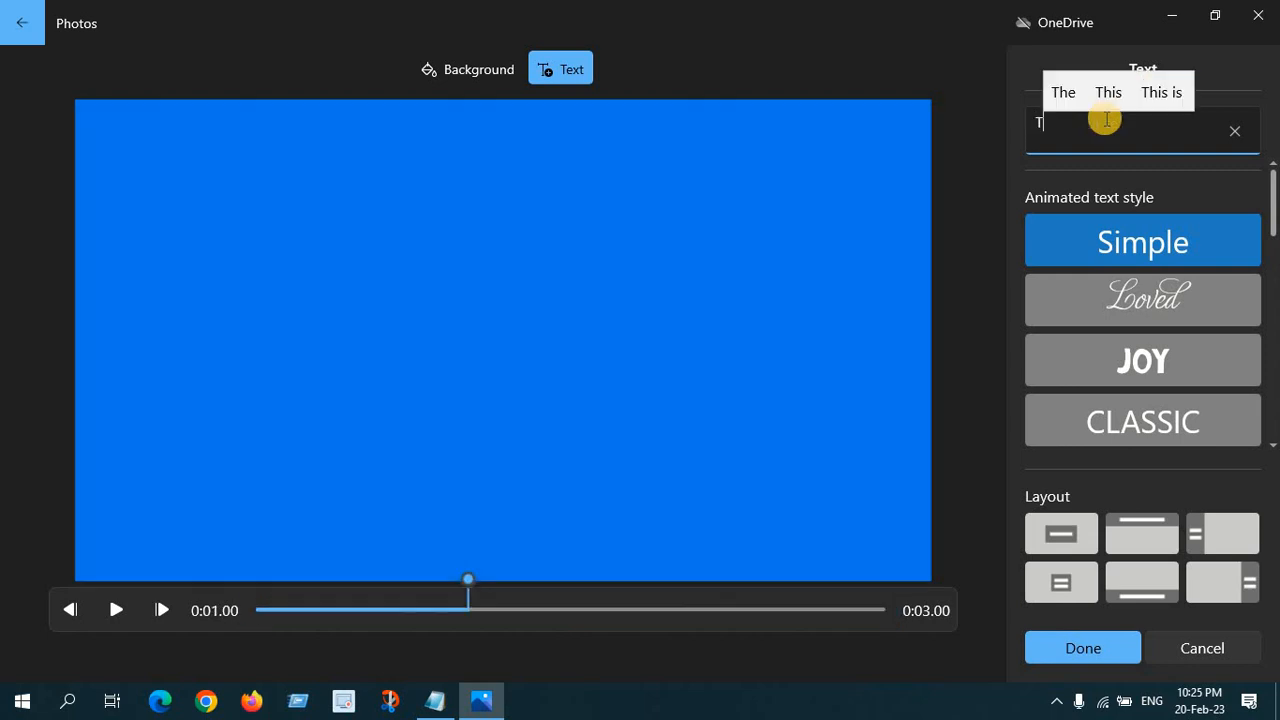
{"action": "type", "text": "hank"}
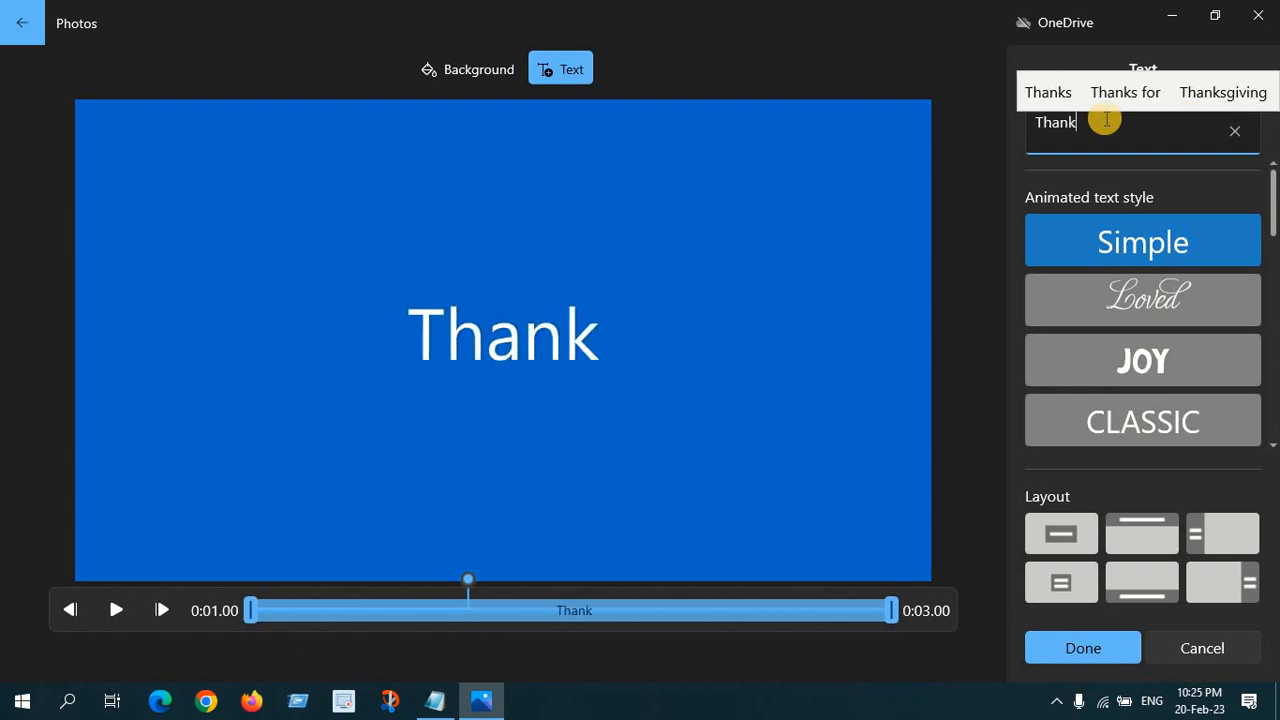
{"action": "type", "text": "s "}
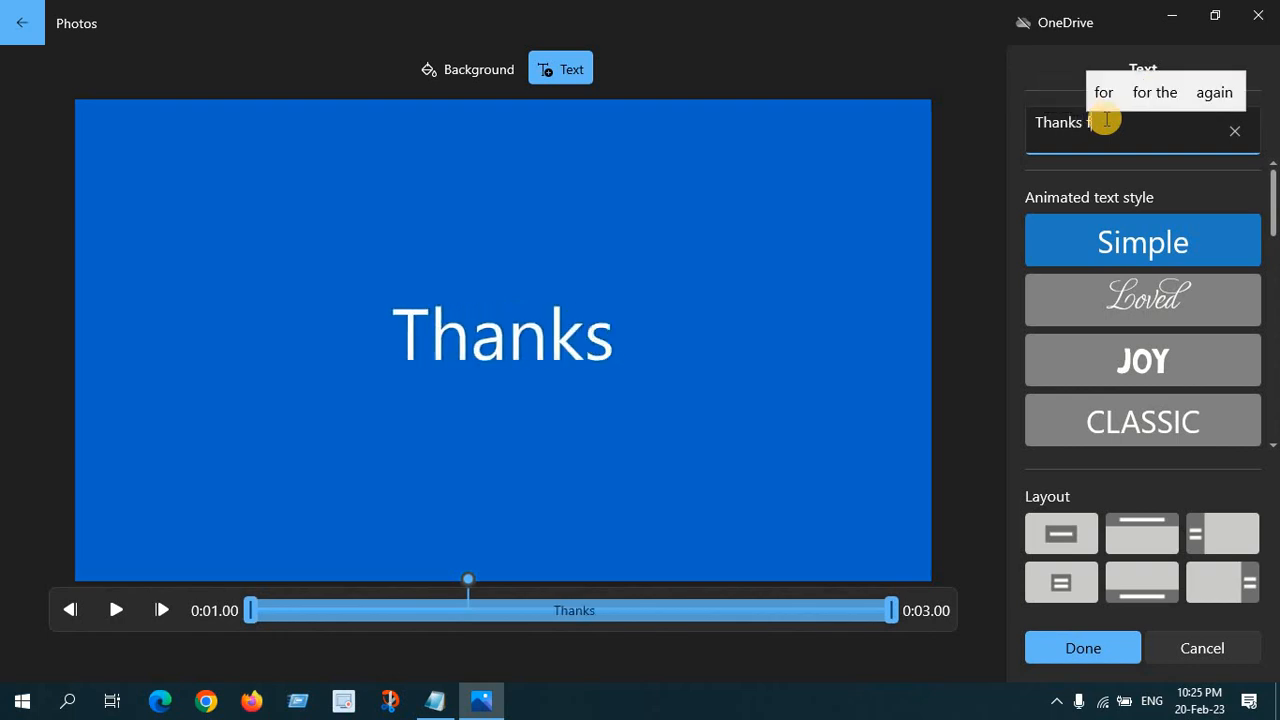
{"action": "type", "text": "fo"}
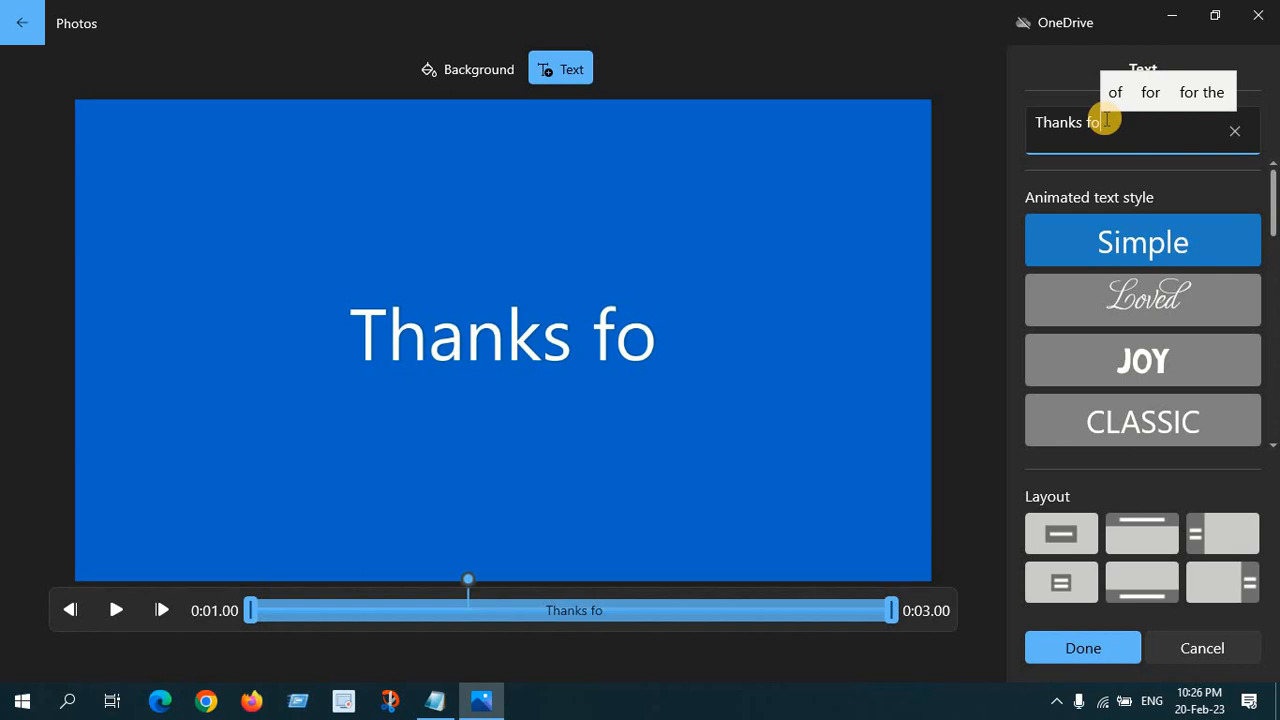
{"action": "type", "text": "r"}
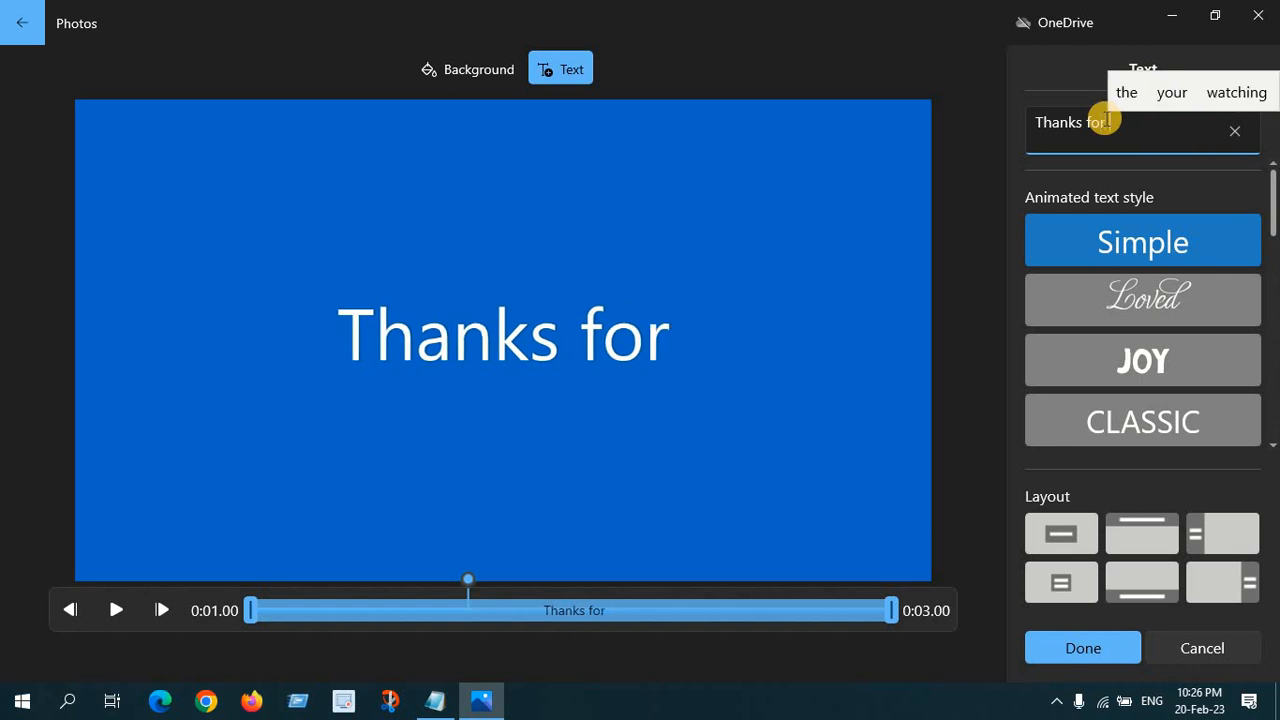
{"action": "type", "text": " wa"}
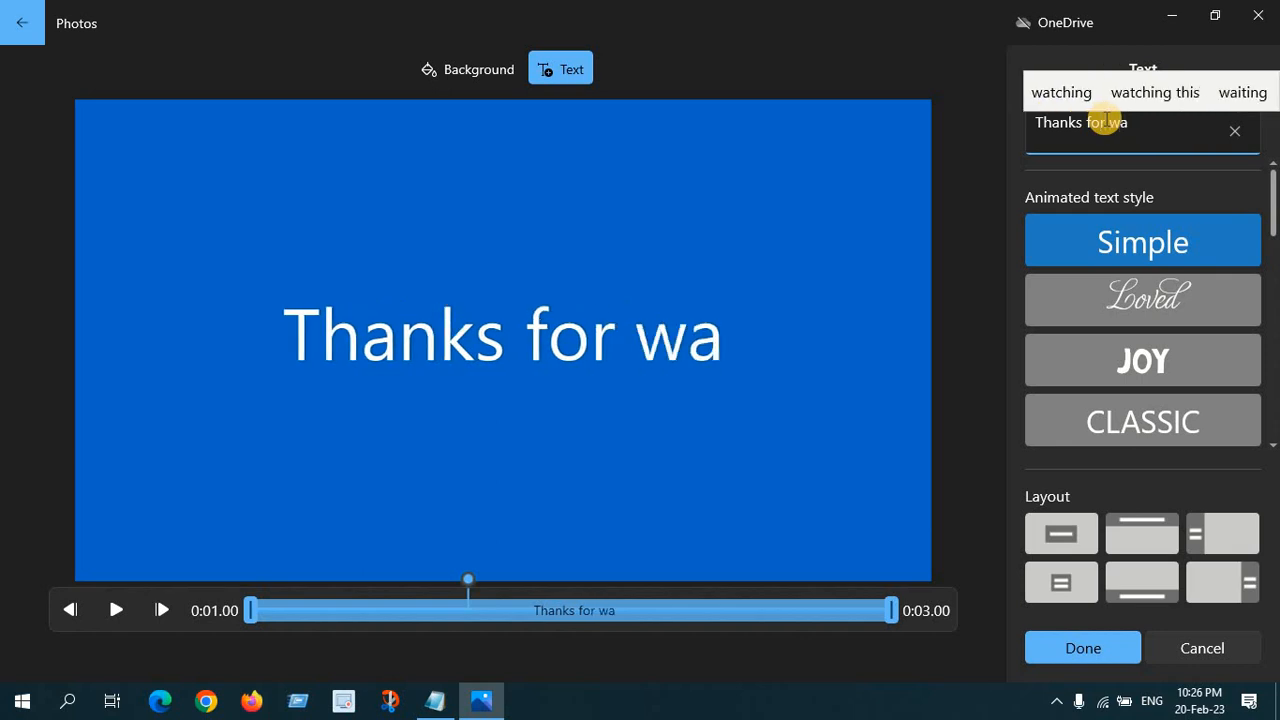
{"action": "type", "text": "tch"}
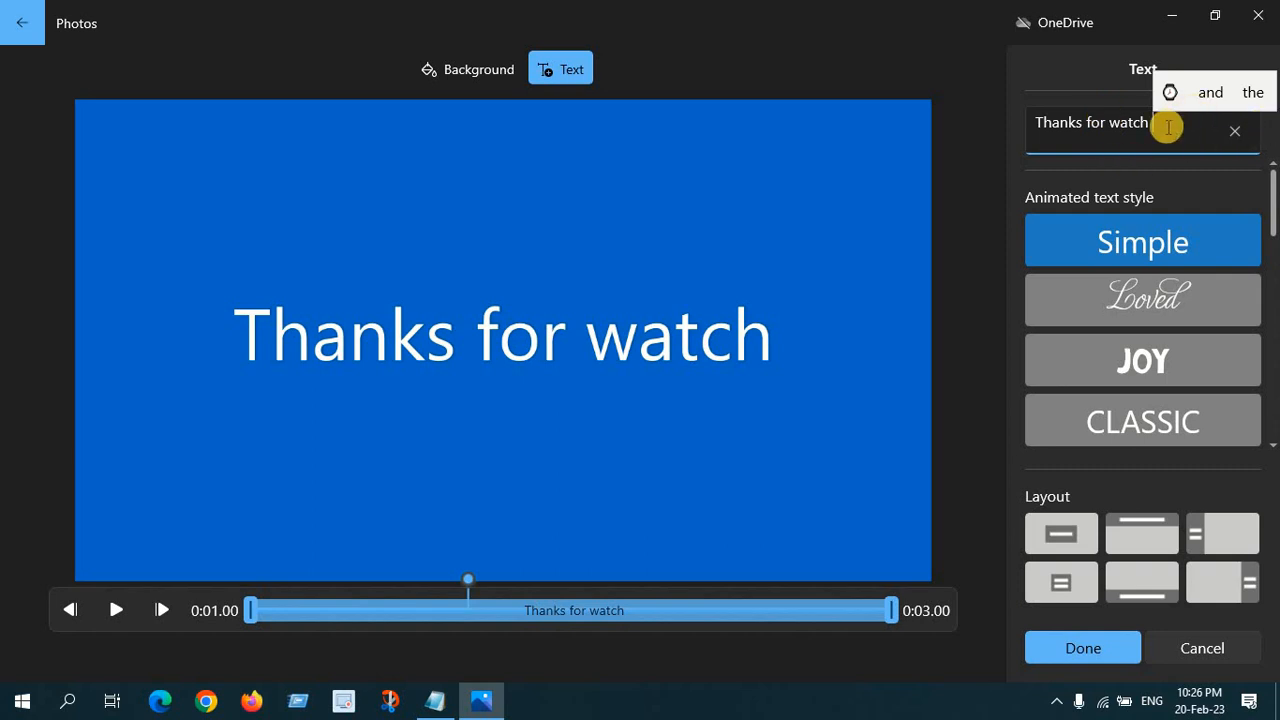
{"action": "type", "text": "ing"}
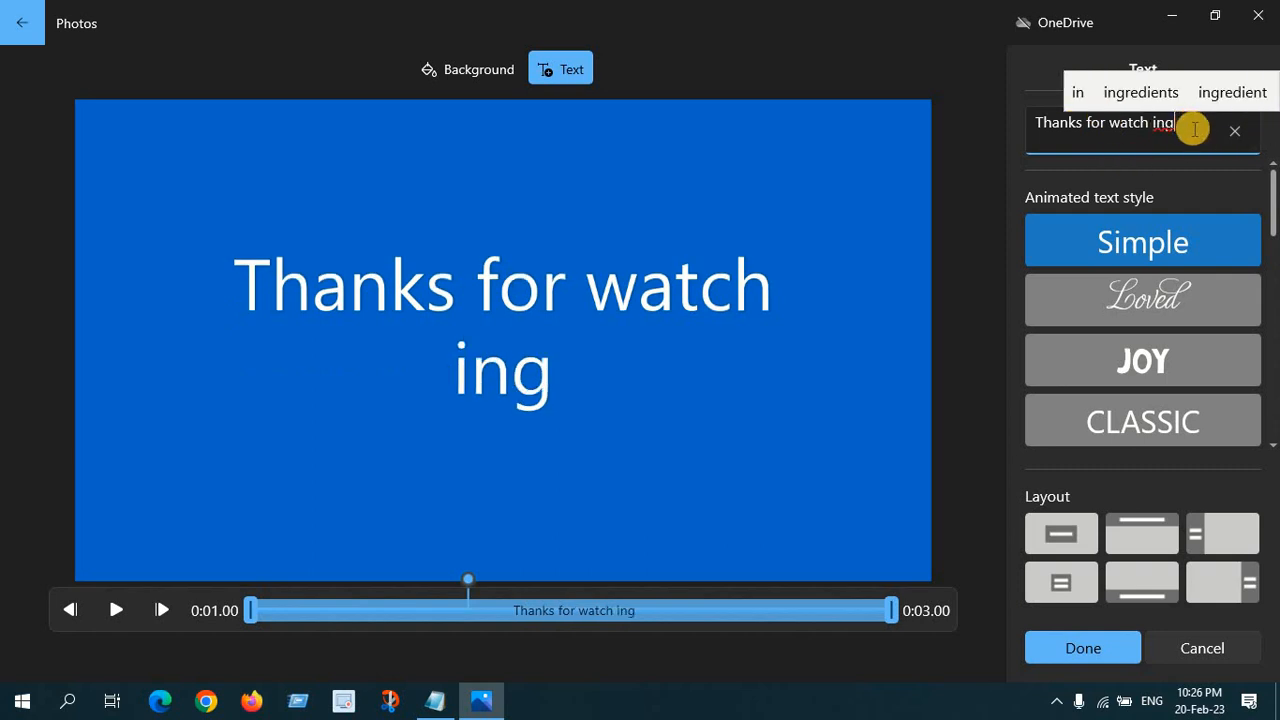
{"action": "key", "text": "BackSpace"}
{"action": "key", "text": "BackSpace"}
{"action": "key", "text": "BackSpace"}
{"action": "key", "text": "BackSpace"}
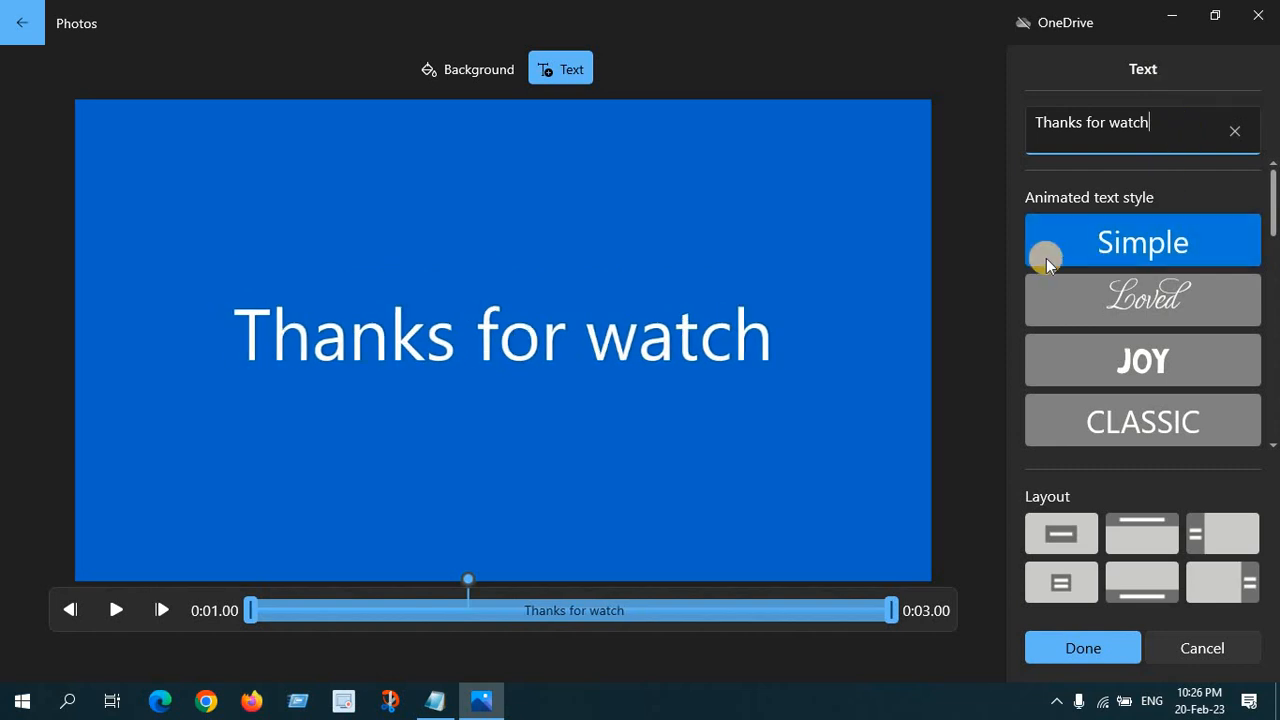
{"action": "type", "text": "ing"}
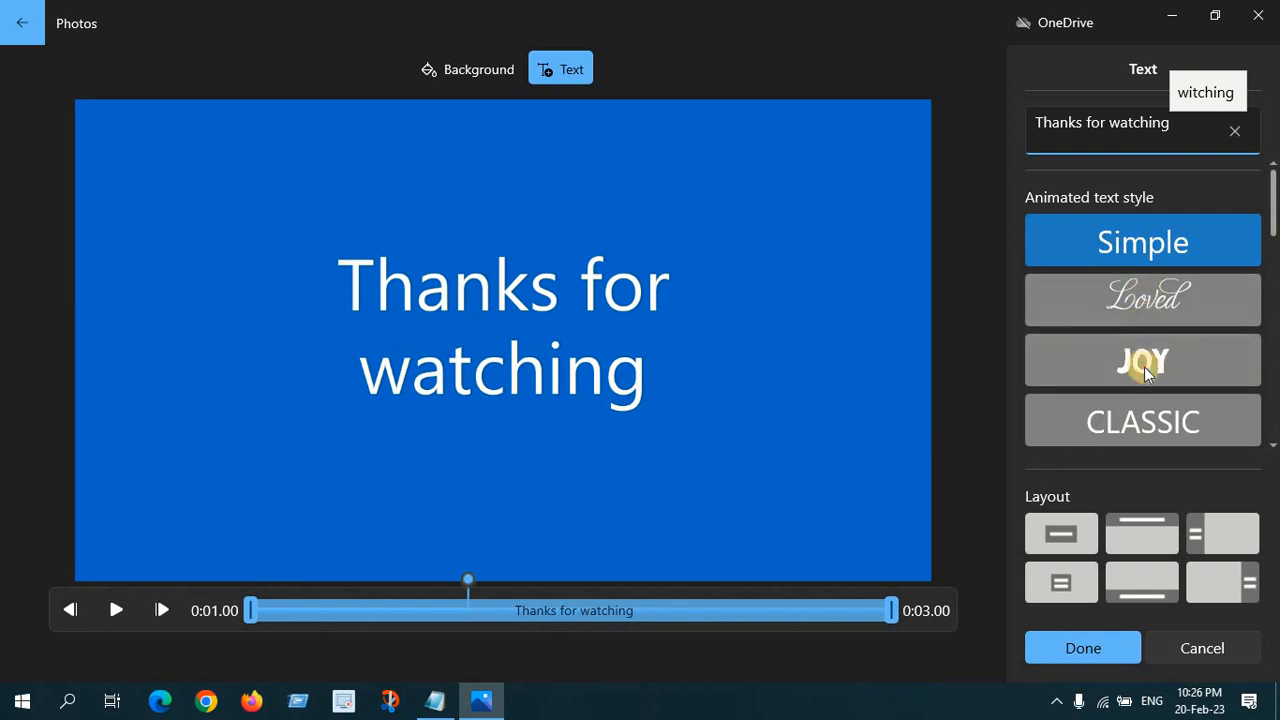
{"action": "left_click", "coordinate": [1058, 364]}
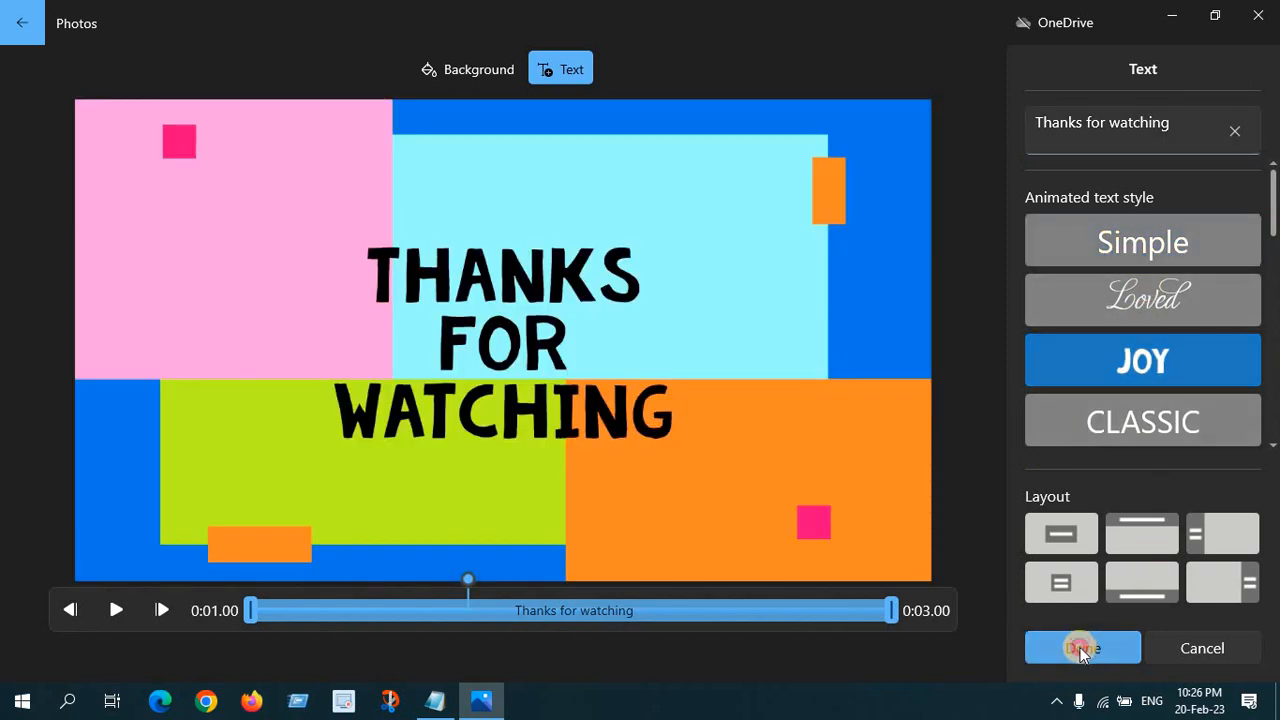
{"action": "left_click", "coordinate": [1080, 648]}
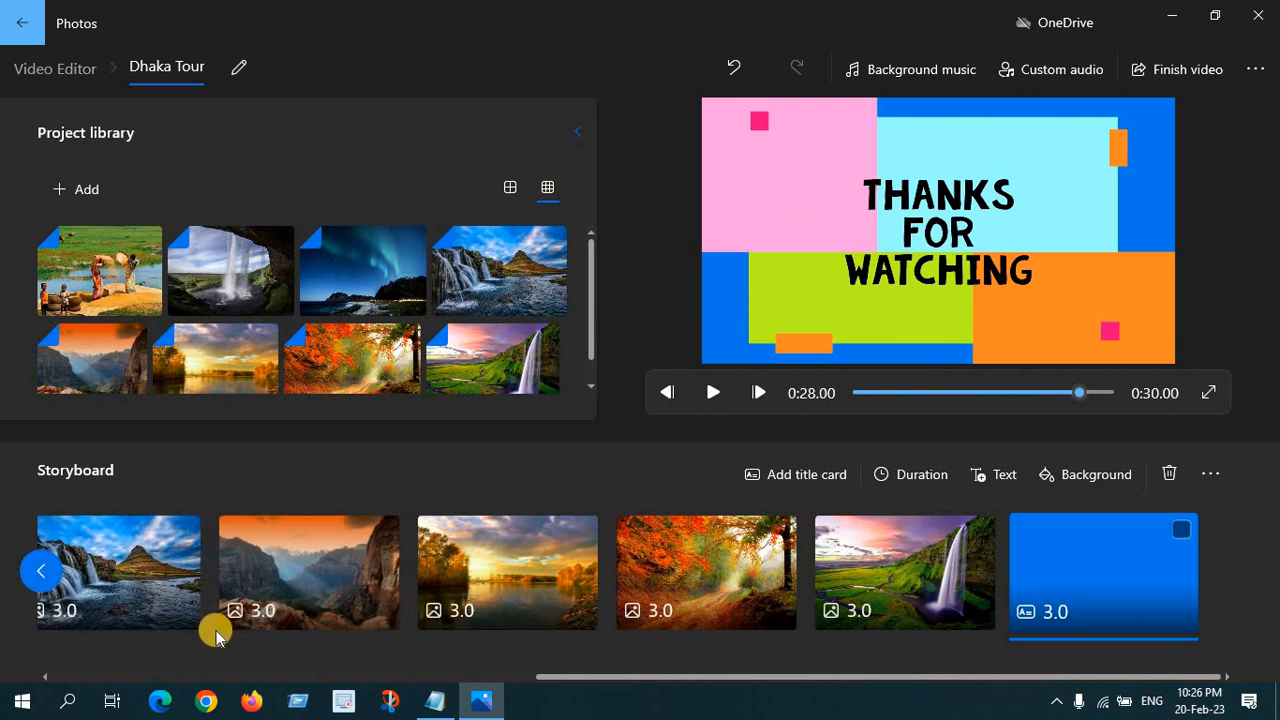
Add the "Amplified" track as the video's background music.
{"action": "left_click", "coordinate": [918, 72]}
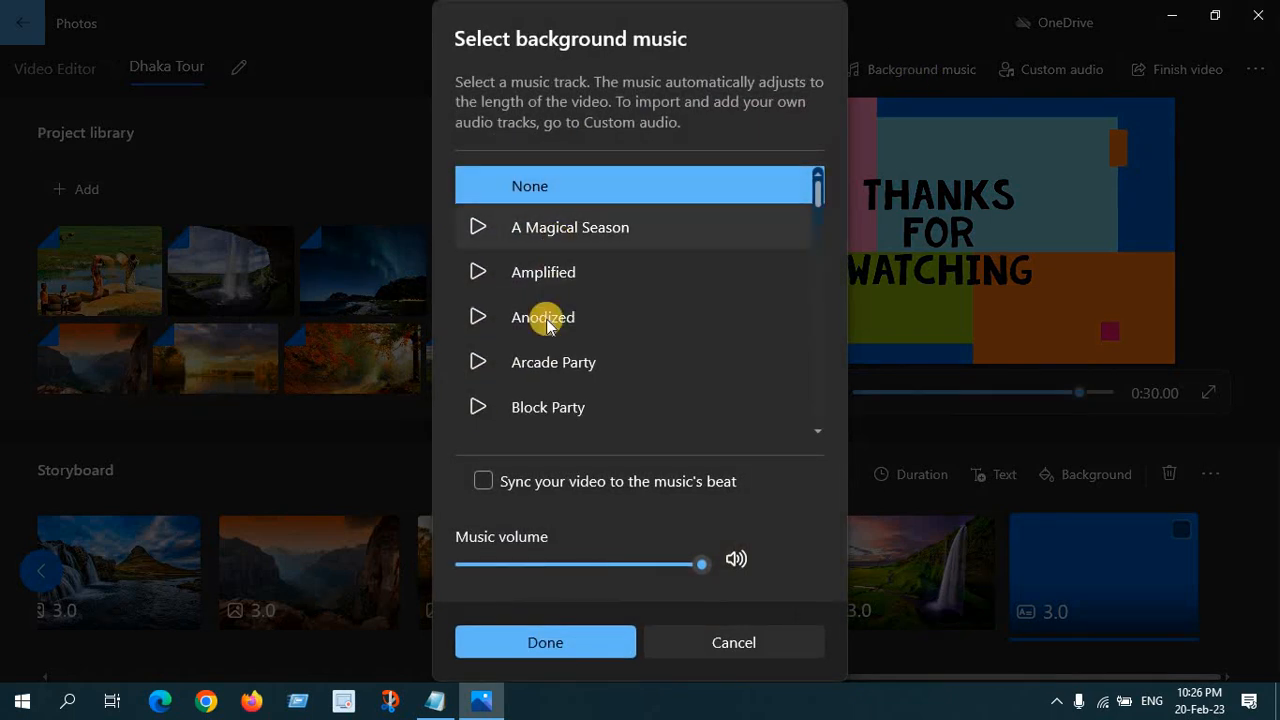
{"action": "scroll", "coordinate": [543, 363], "scroll_direction": "down", "scroll_amount": 2}
{"action": "scroll", "coordinate": [550, 352], "scroll_direction": "up", "scroll_amount": 2}
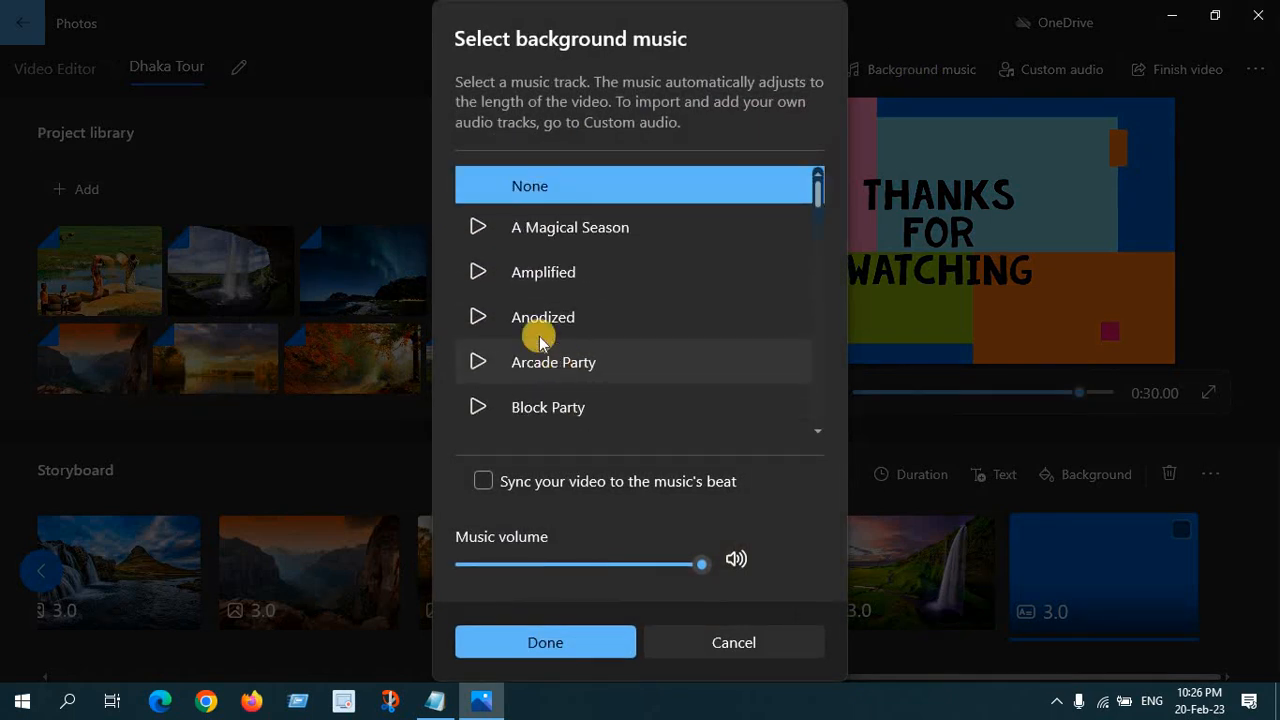
{"action": "left_click", "coordinate": [478, 272]}
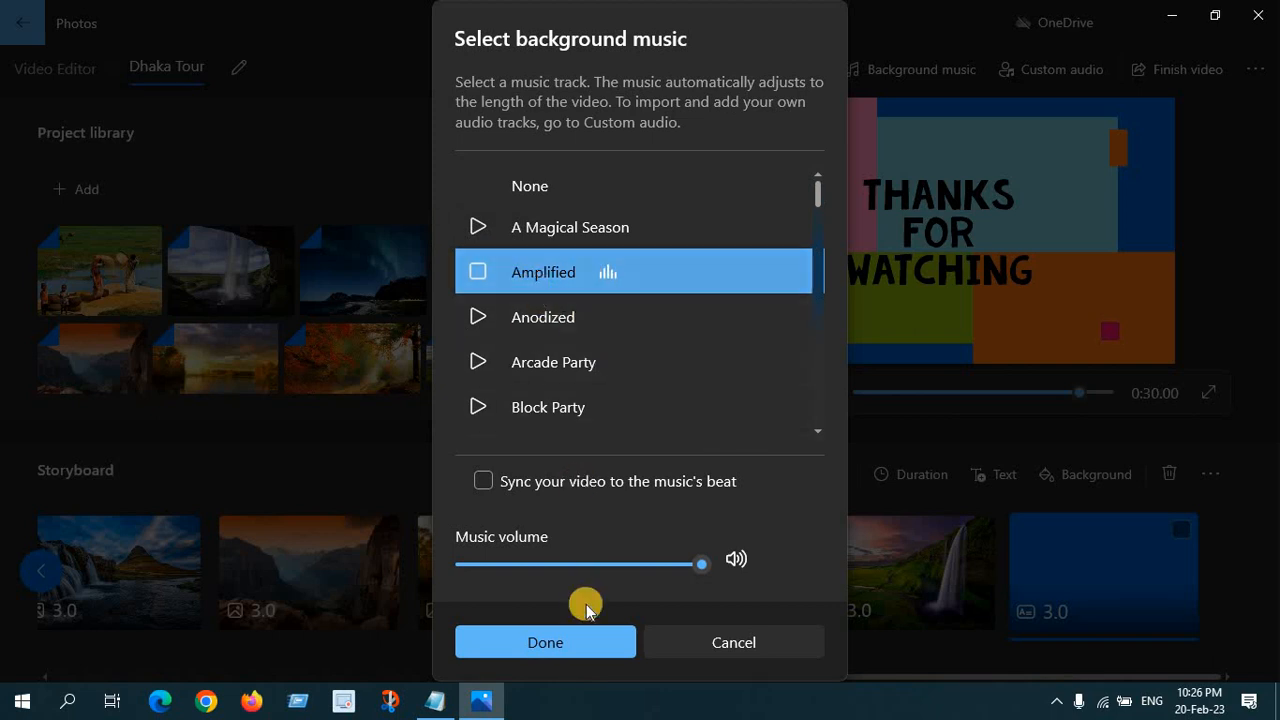
{"action": "left_click", "coordinate": [563, 643]}
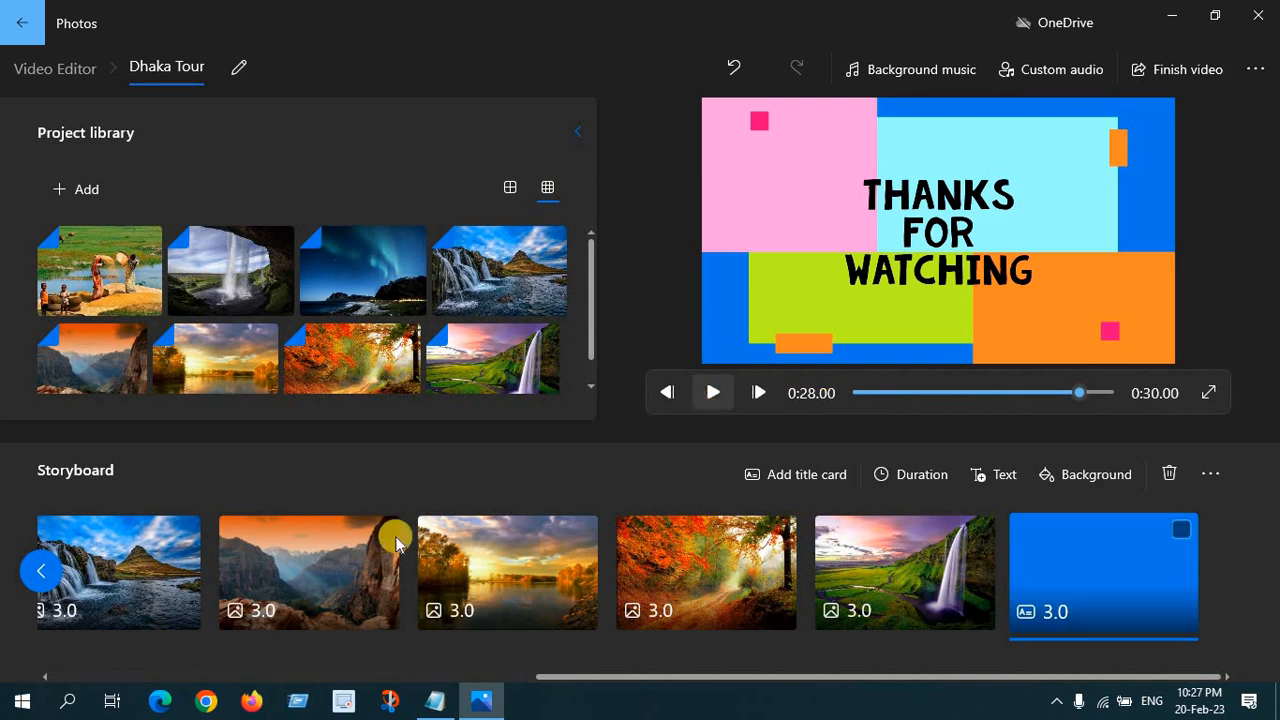
Play the slideshow preview from the opening title card to review the video with its music.
{"action": "left_click", "coordinate": [758, 393]}
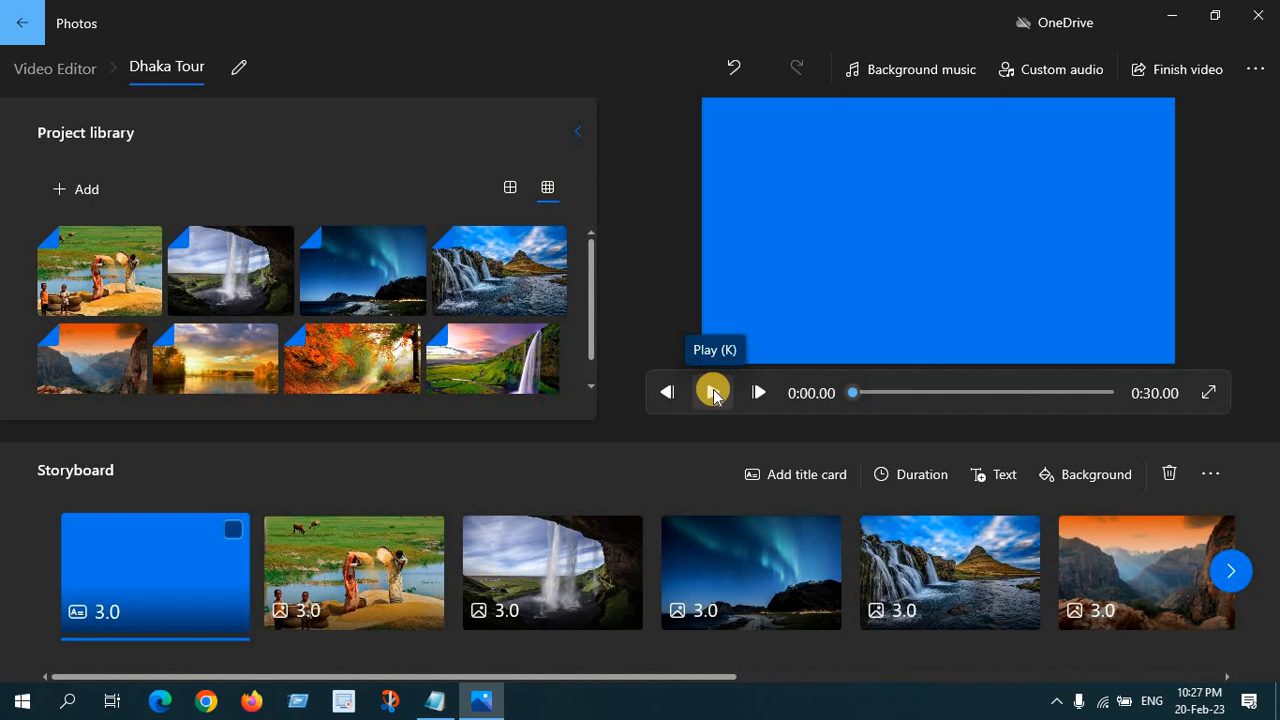
{"action": "left_click", "coordinate": [713, 393]}
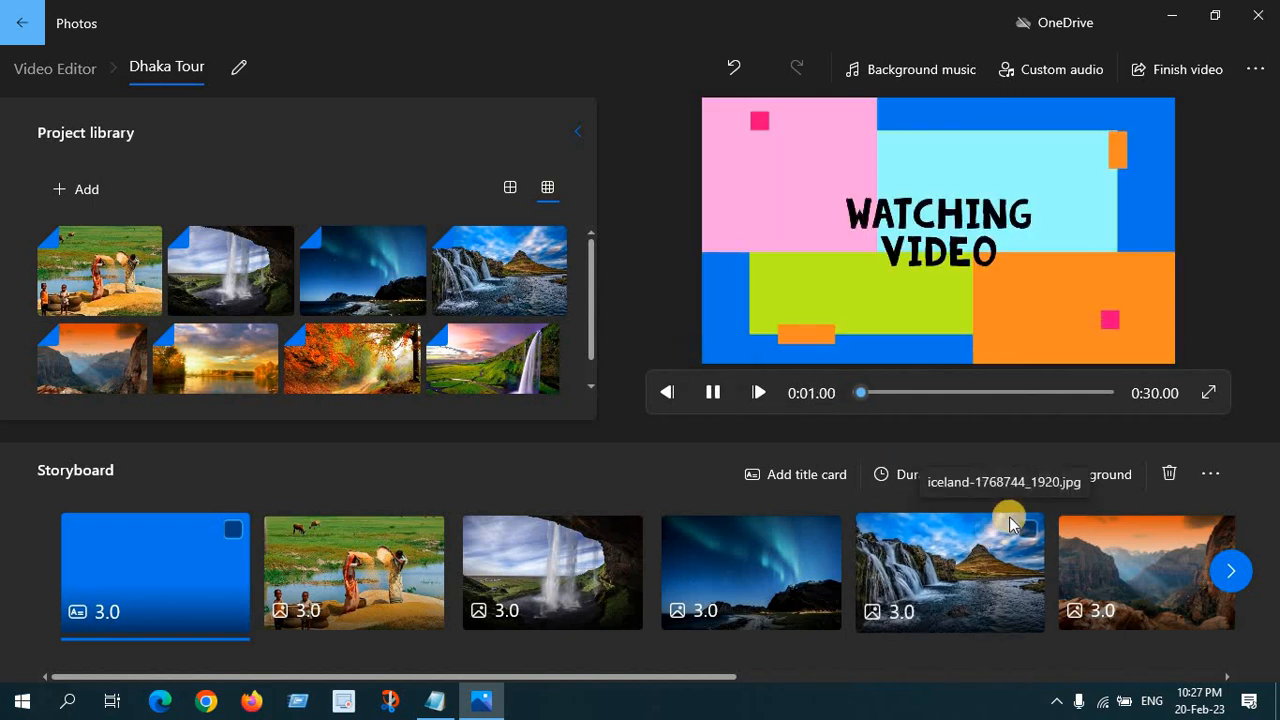